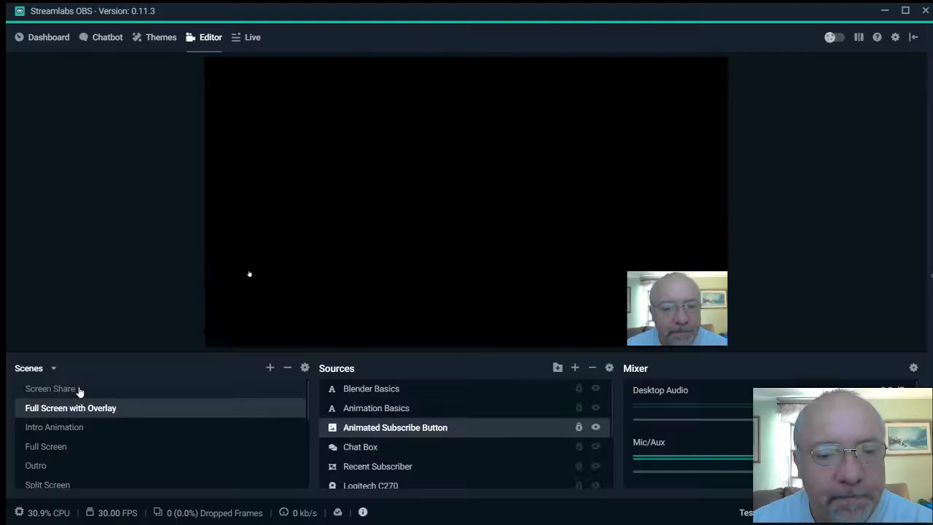
Step: Activate the Screen Share scene in Streamlabs OBS, then switch to Blender
click(79, 390)
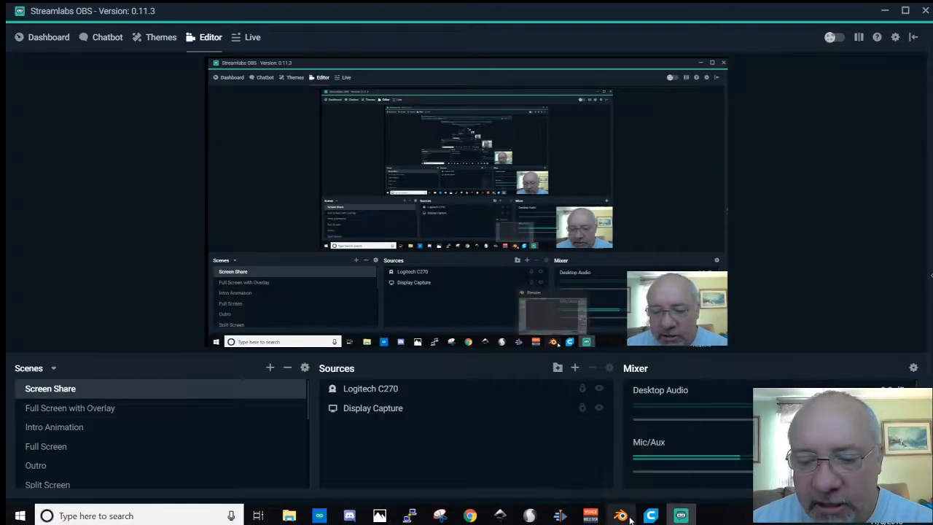
click(625, 516)
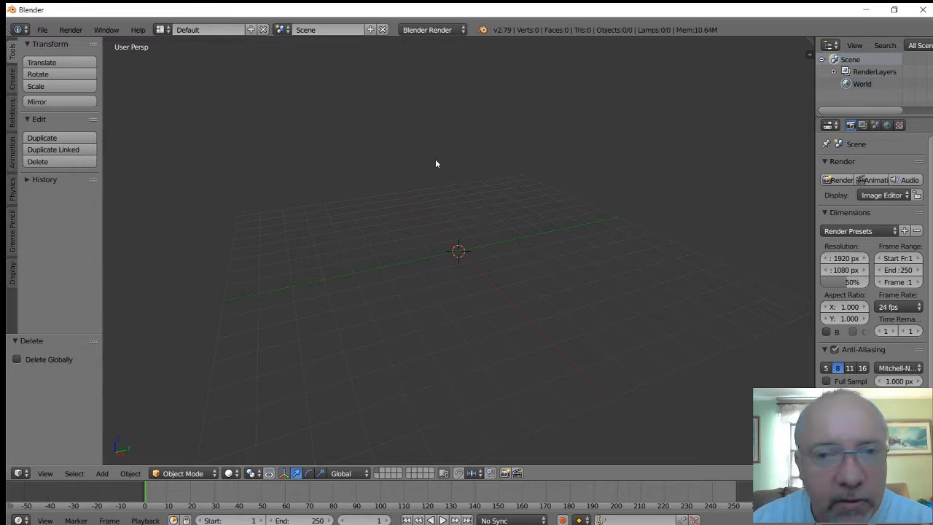
Step: Set the 3D view to top orthographic and add a cone mesh at the origin
key(KP_5)
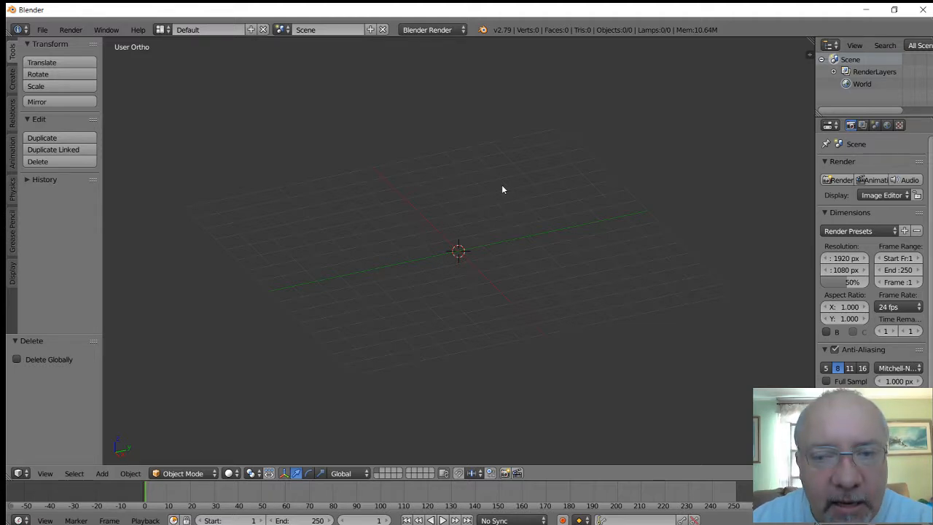
key(KP_7)
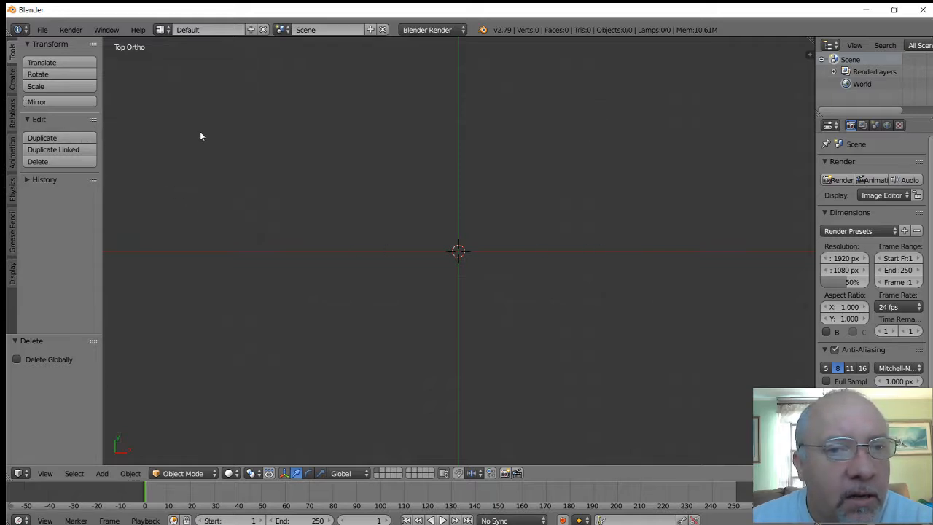
click(11, 80)
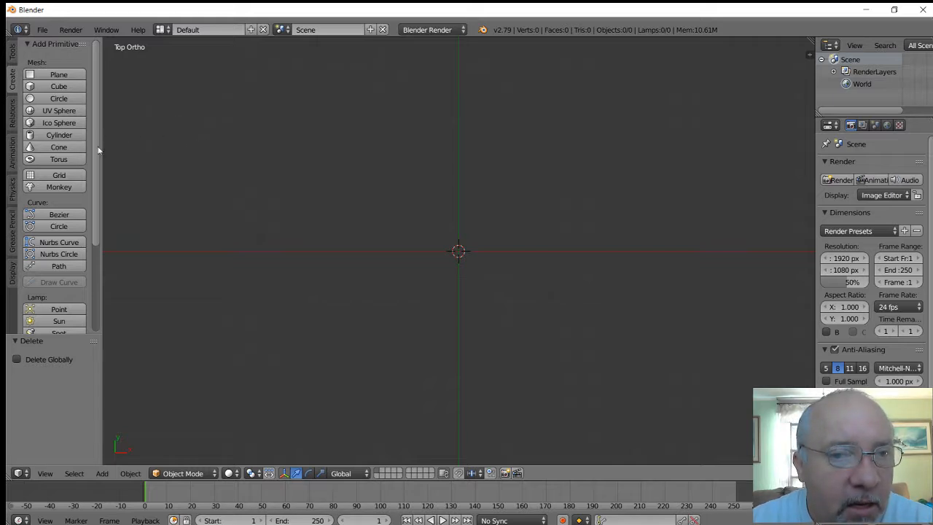
click(57, 147)
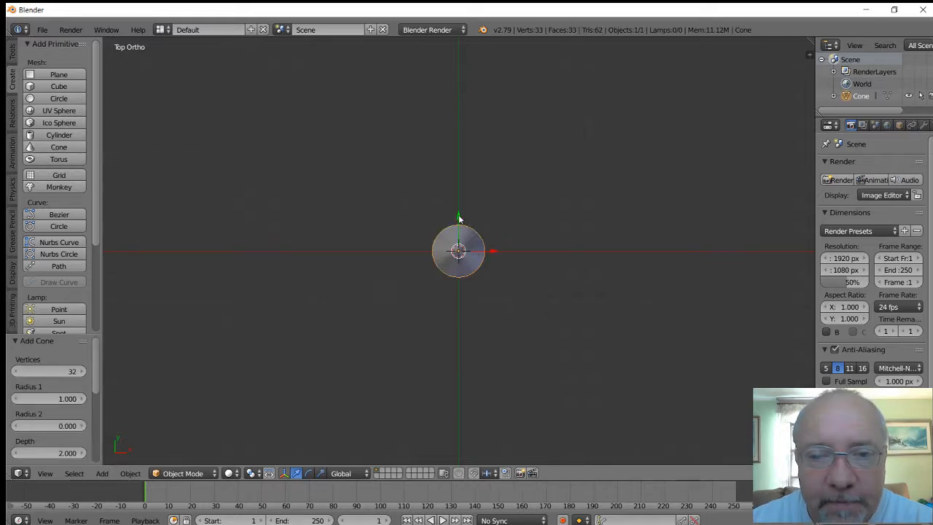
Step: Move the cone about -4.1 along Y and -7.5 along X, and raise it about 1.07 along Z onto the ground line
drag(459, 218, 368, 326)
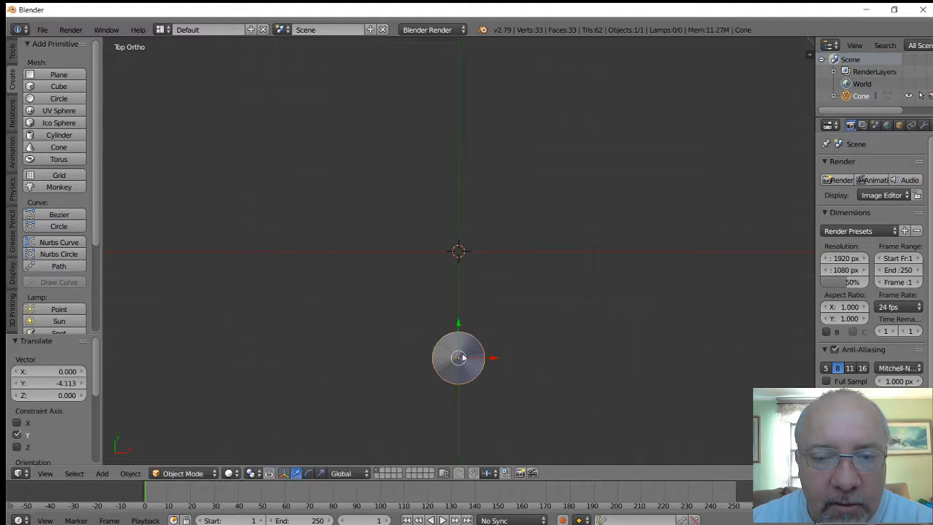
drag(493, 358, 298, 353)
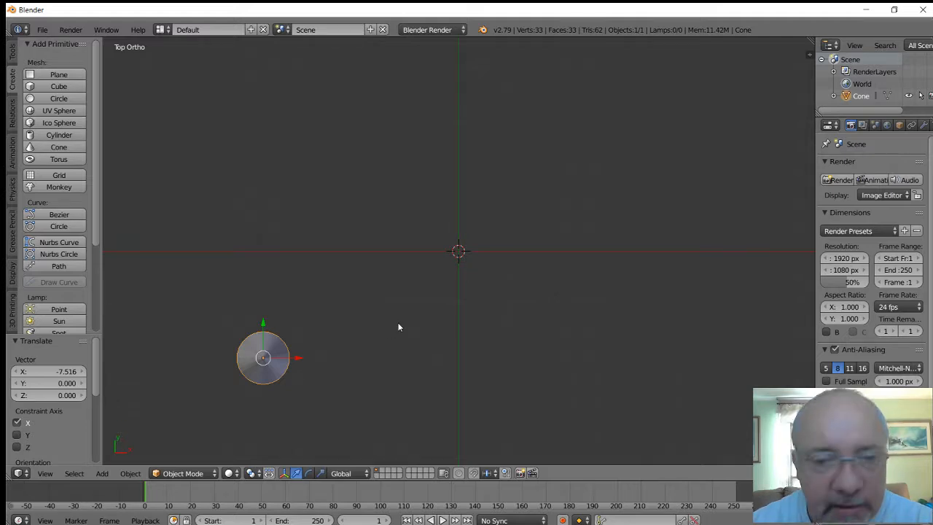
key(KP_1)
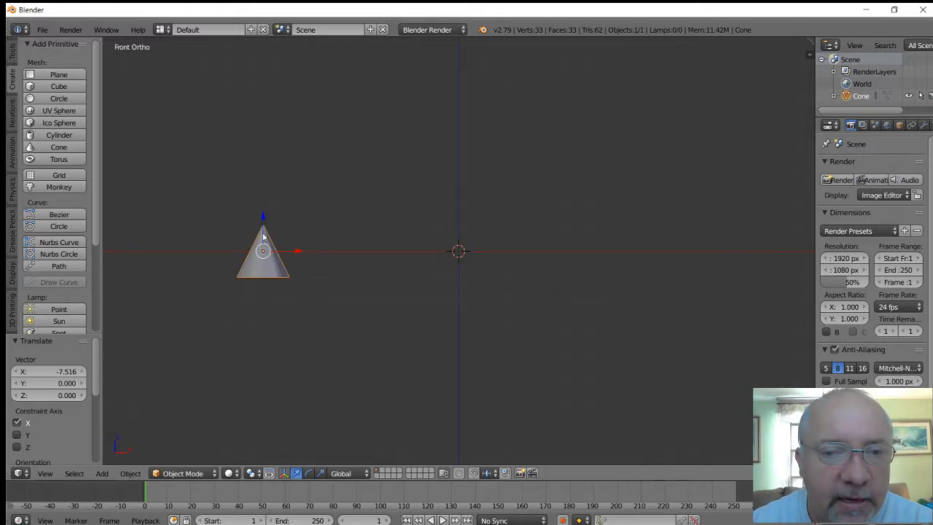
drag(265, 220, 267, 194)
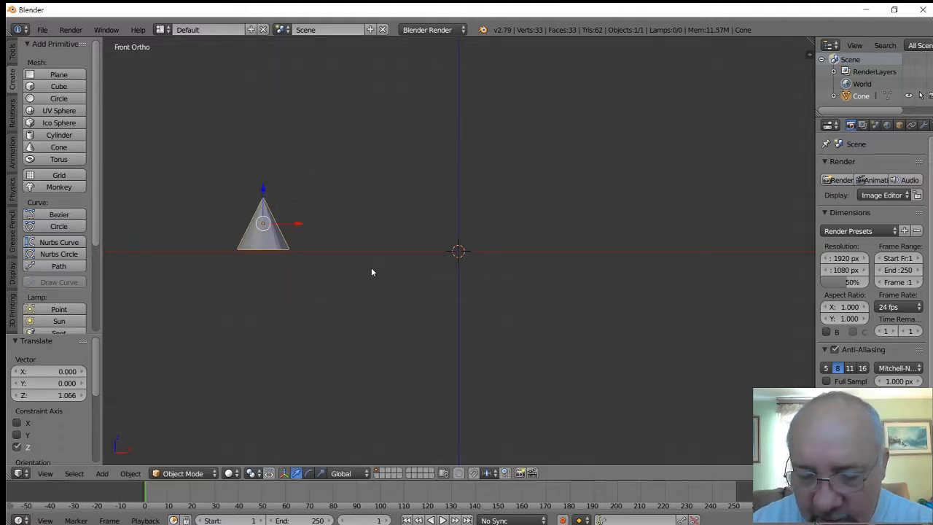
Step: Add a plane at the origin in top view and scale it up by about 14.3 as a large ground surface
key(KP_7)
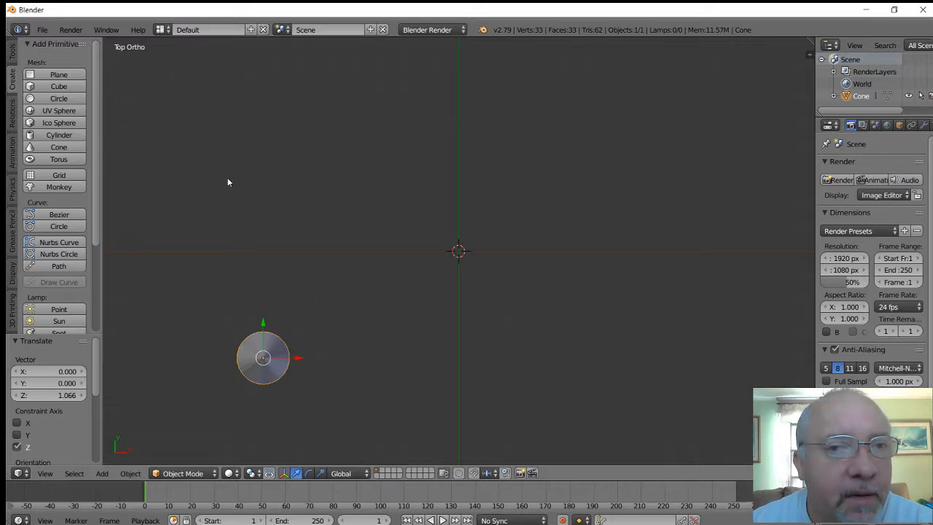
click(57, 76)
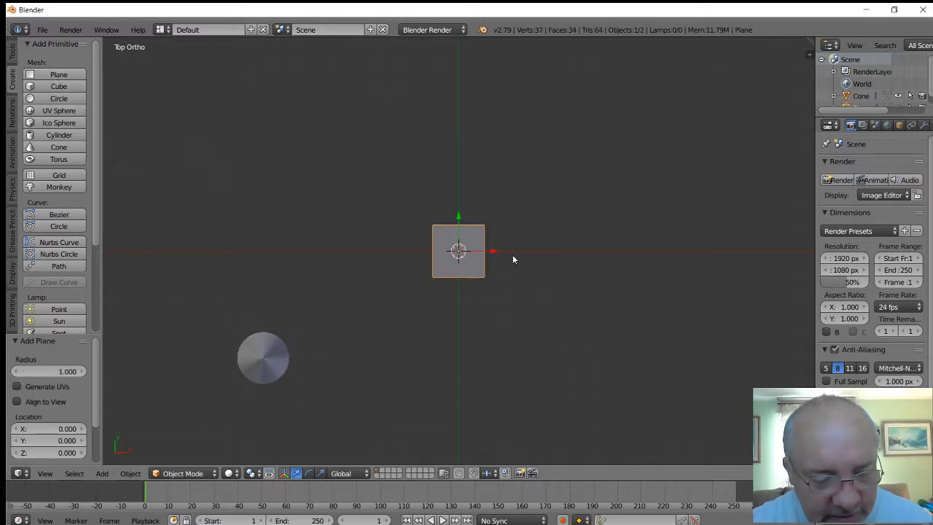
key(s)
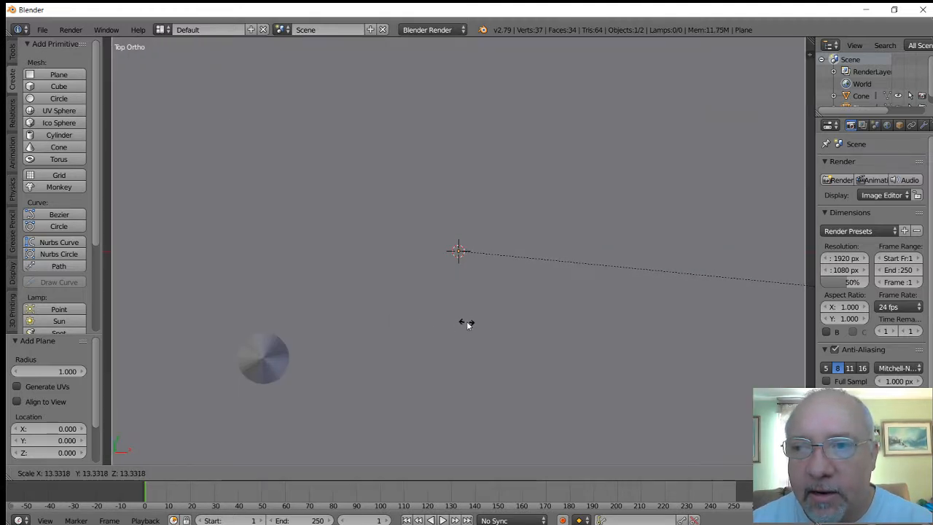
click(521, 326)
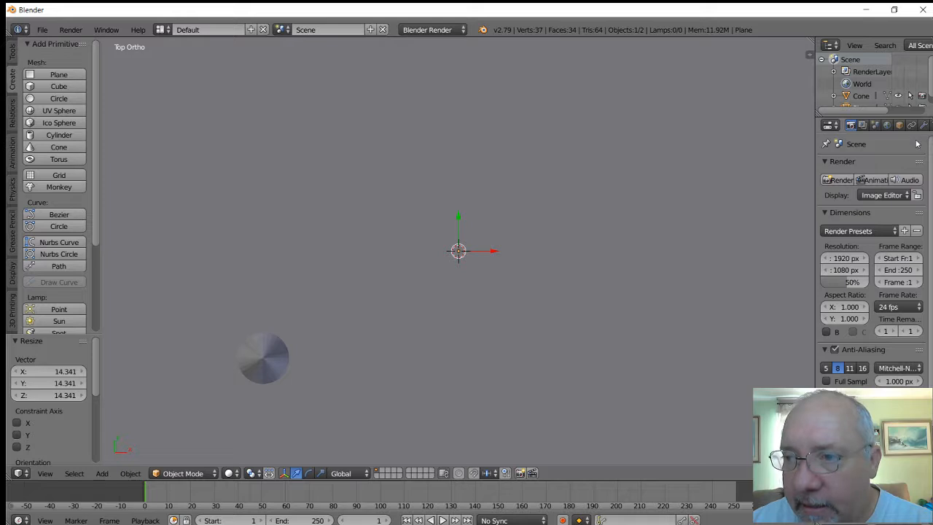
Step: Add a first material to the plane and raise its diffuse color to full-brightness white
scroll(877, 99, down, 1)
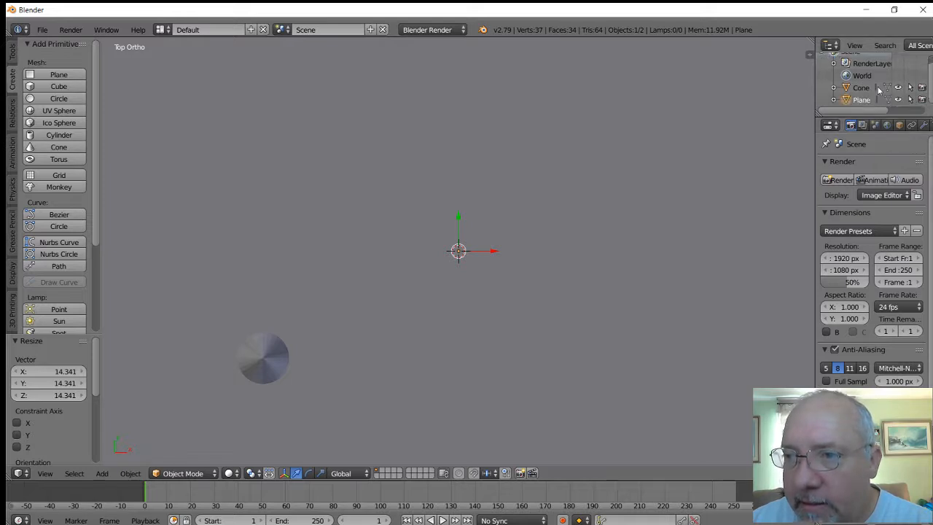
scroll(923, 125, down, 2)
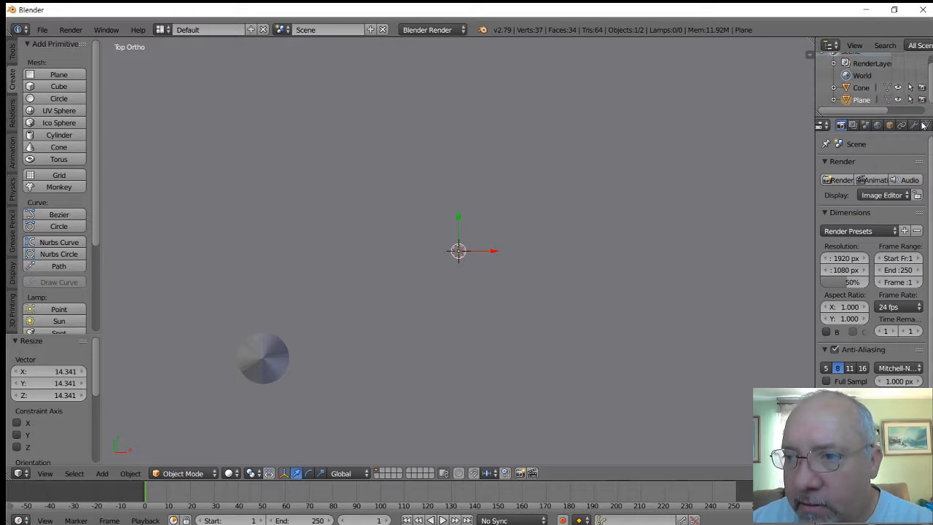
scroll(927, 126, down, 1)
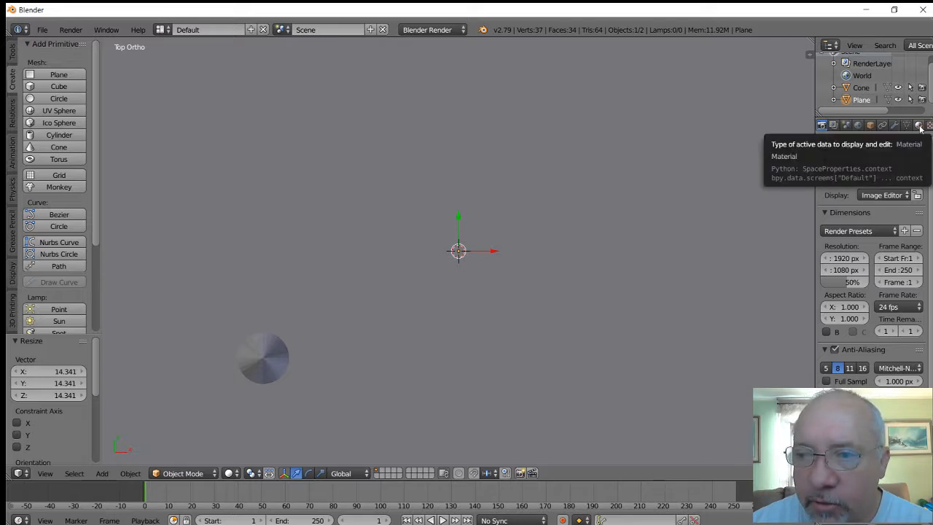
click(918, 125)
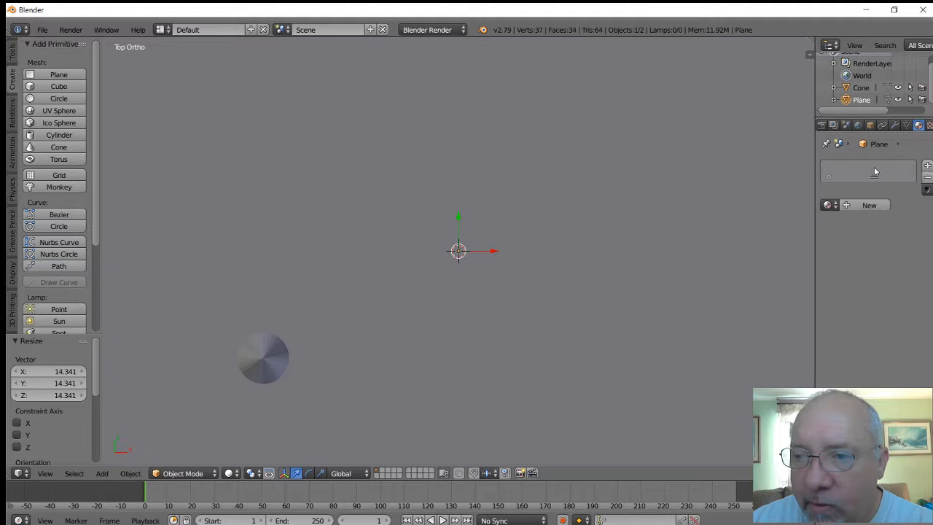
click(927, 167)
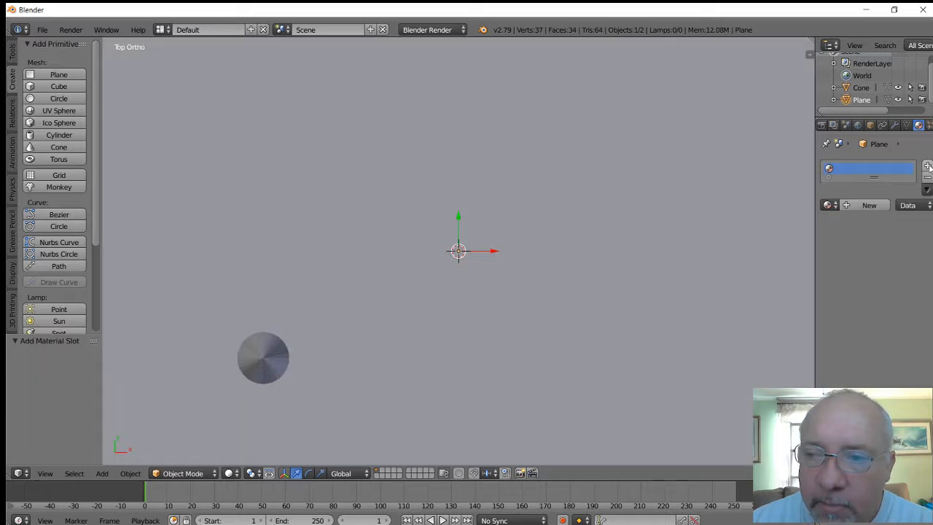
click(866, 206)
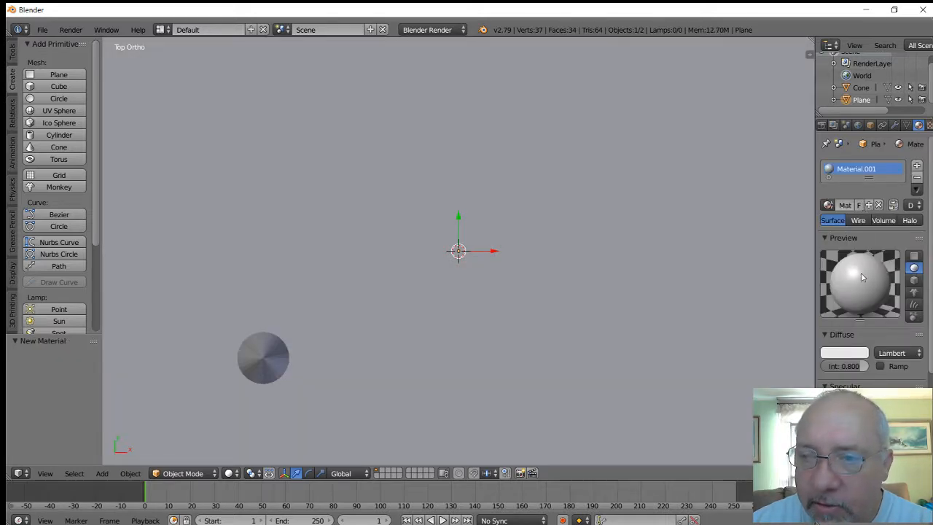
click(846, 357)
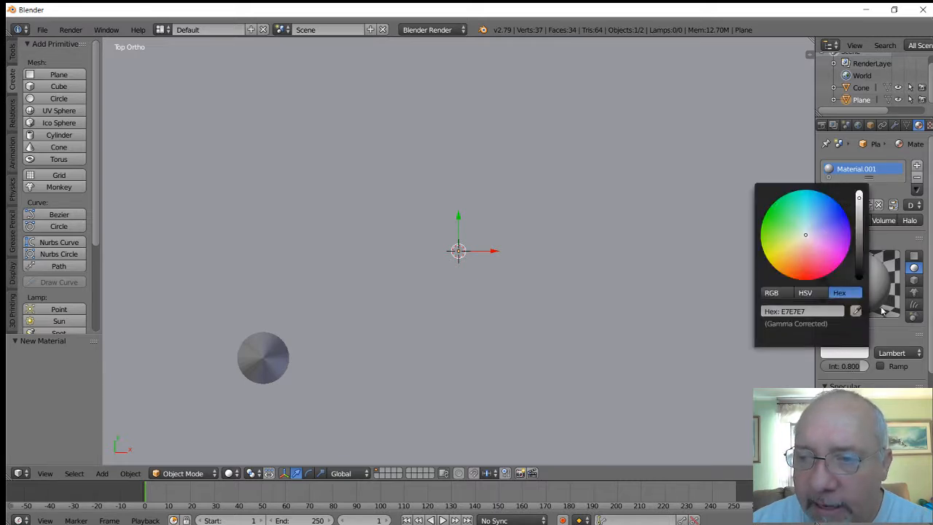
click(852, 353)
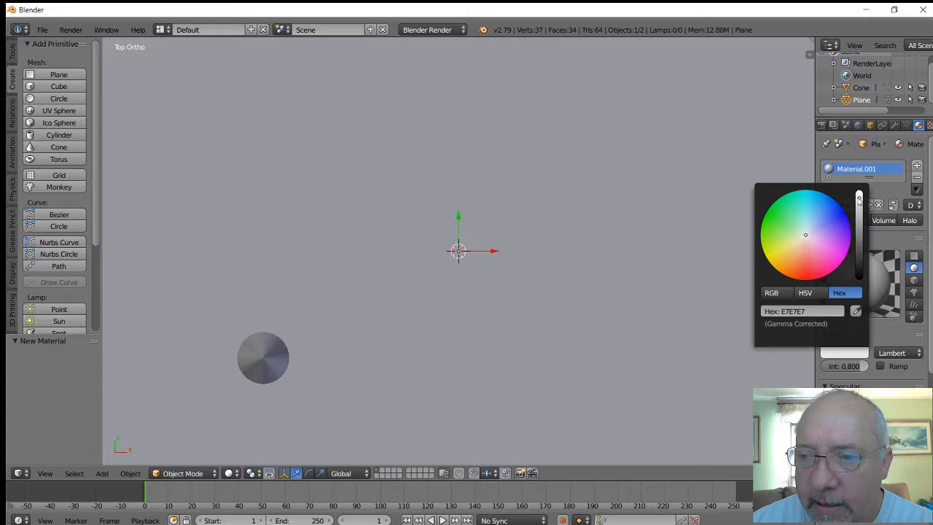
drag(859, 200, 860, 188)
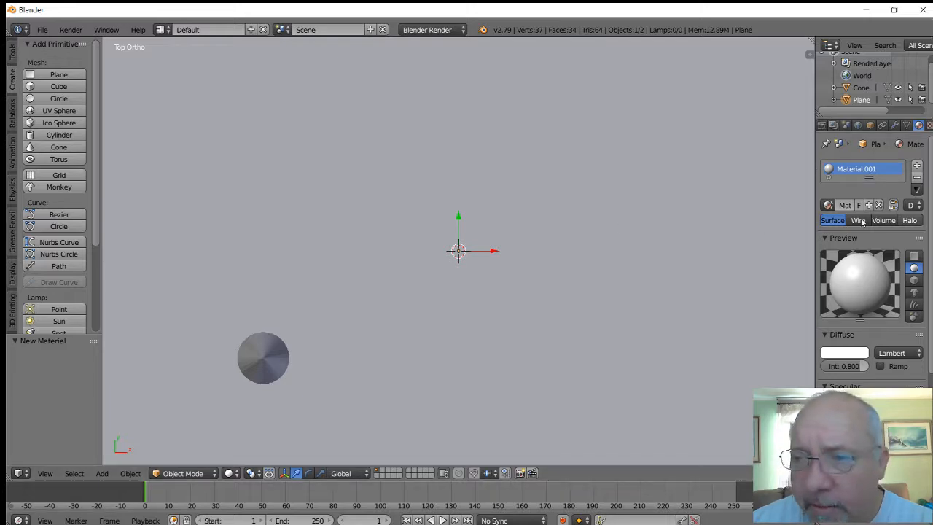
Step: Add a second material slot to the plane with a new material in a saturated orange diffuse color
click(917, 167)
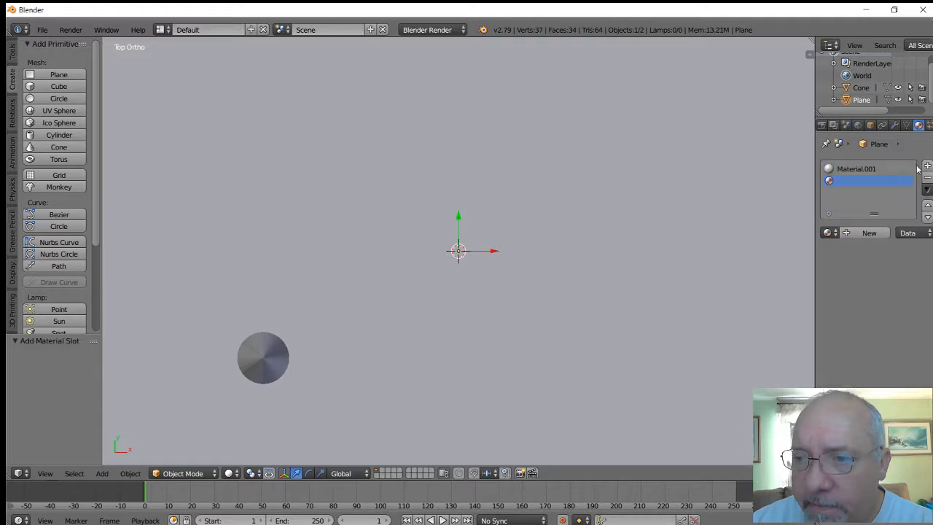
click(869, 234)
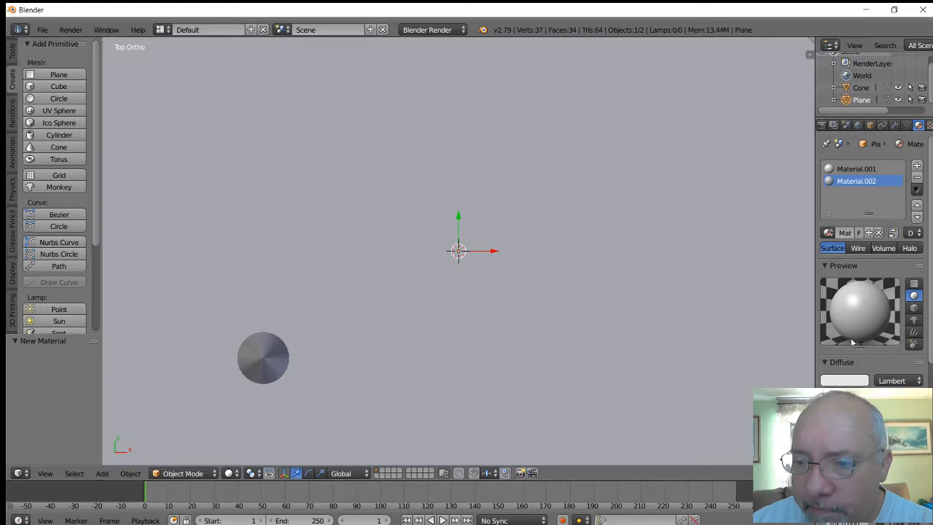
click(847, 381)
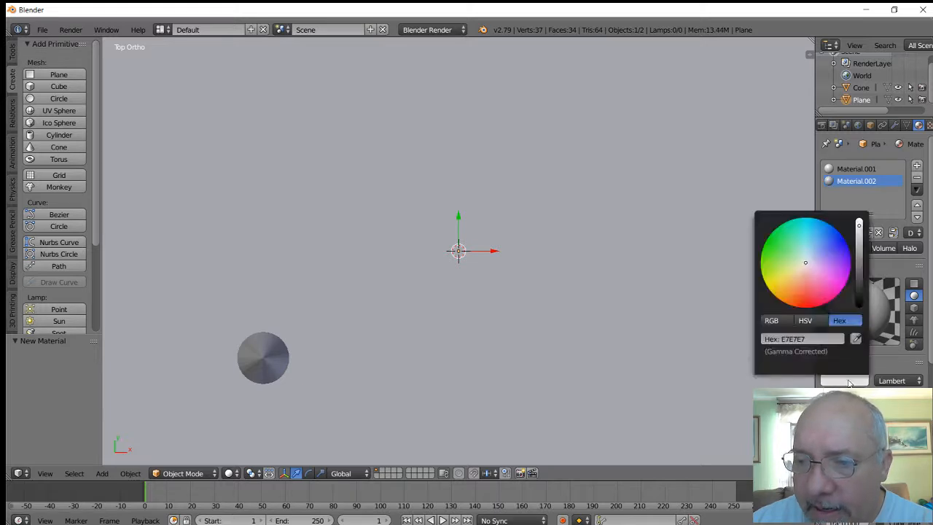
click(798, 293)
click(795, 293)
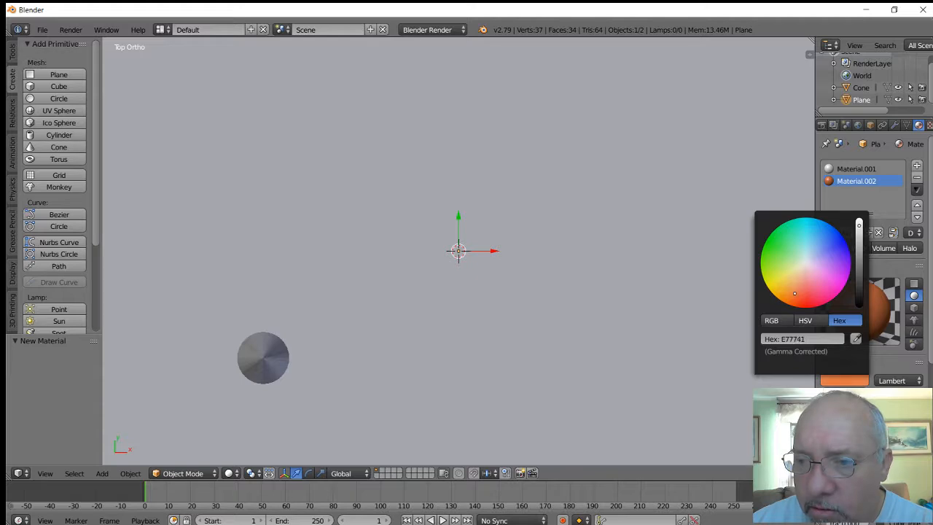
click(795, 298)
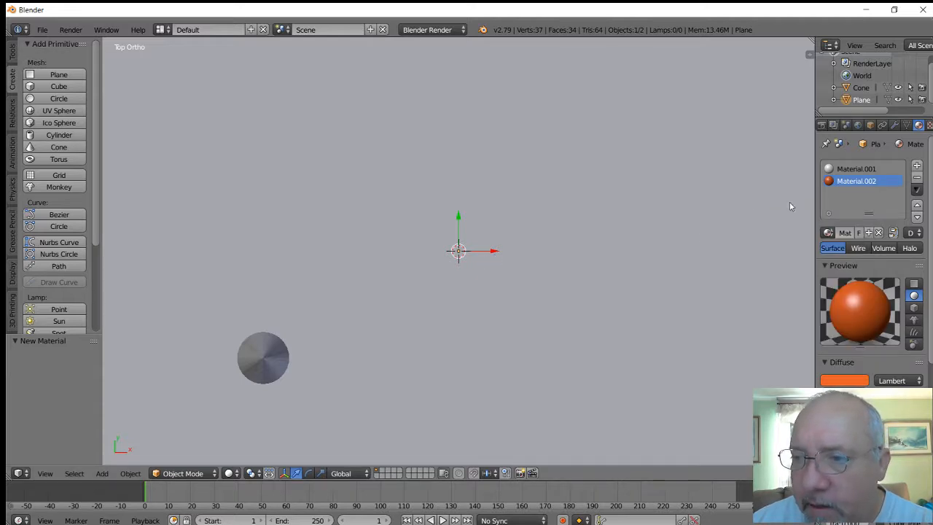
Step: Add a third material to the plane with a blue diffuse color, about hex 0F0EE7
click(918, 166)
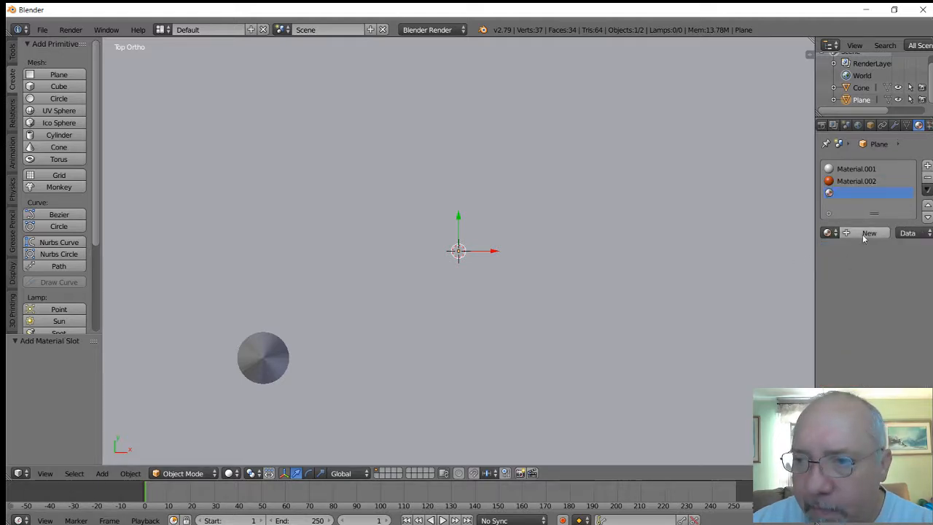
click(867, 233)
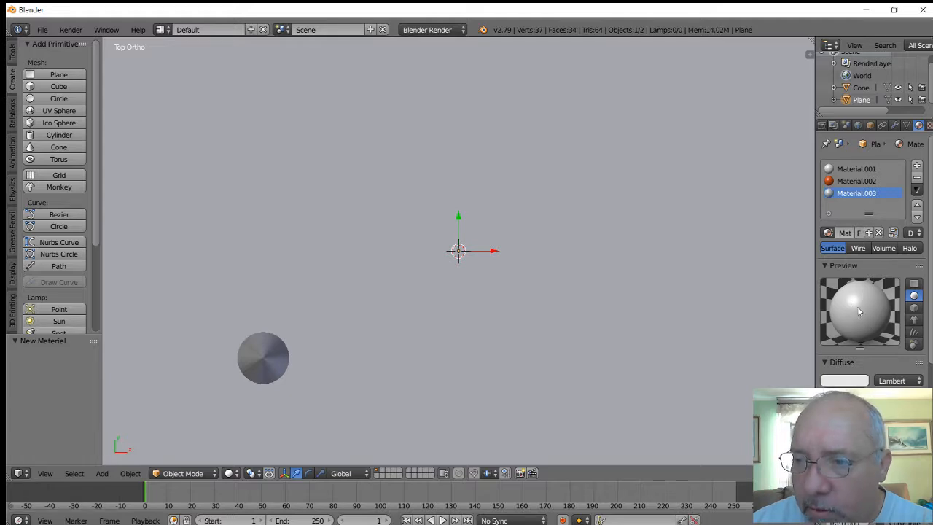
click(840, 380)
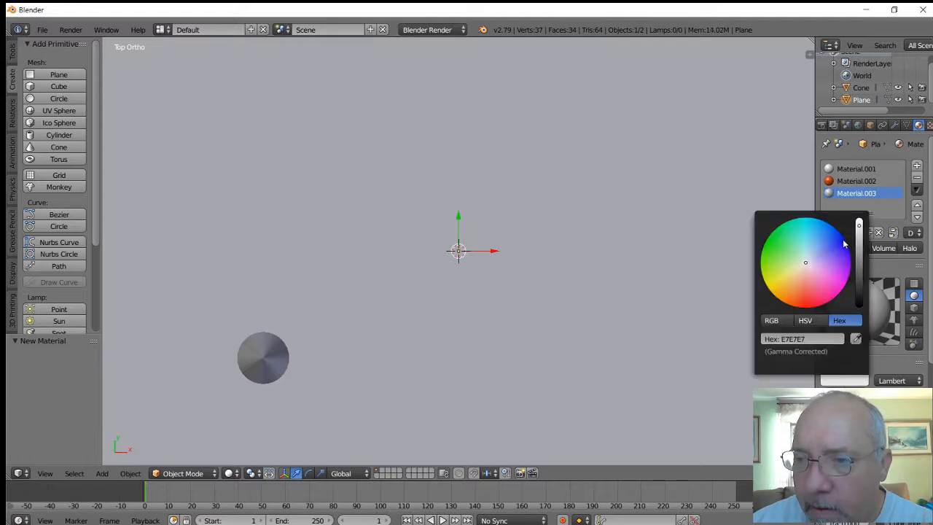
click(843, 246)
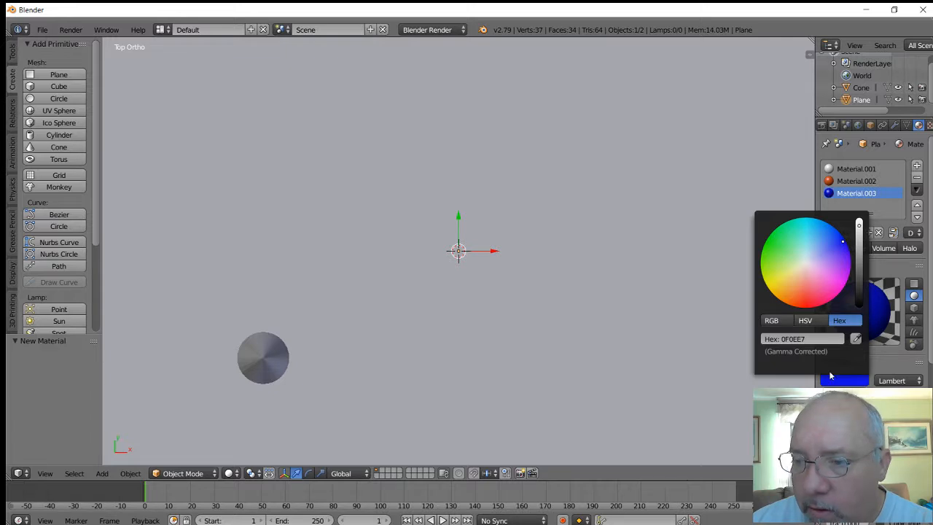
Step: Add a fourth material to the plane with a green diffuse color, about hex 16E727
click(917, 165)
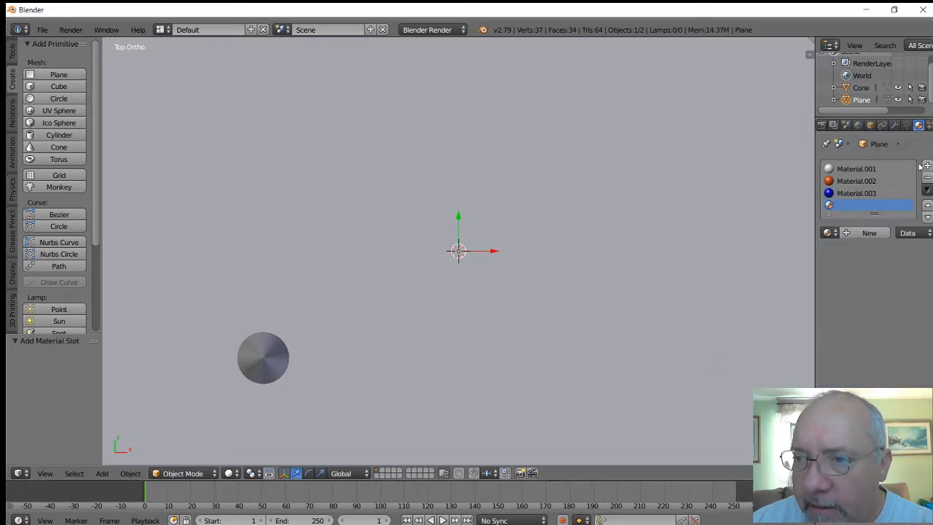
click(868, 234)
click(844, 380)
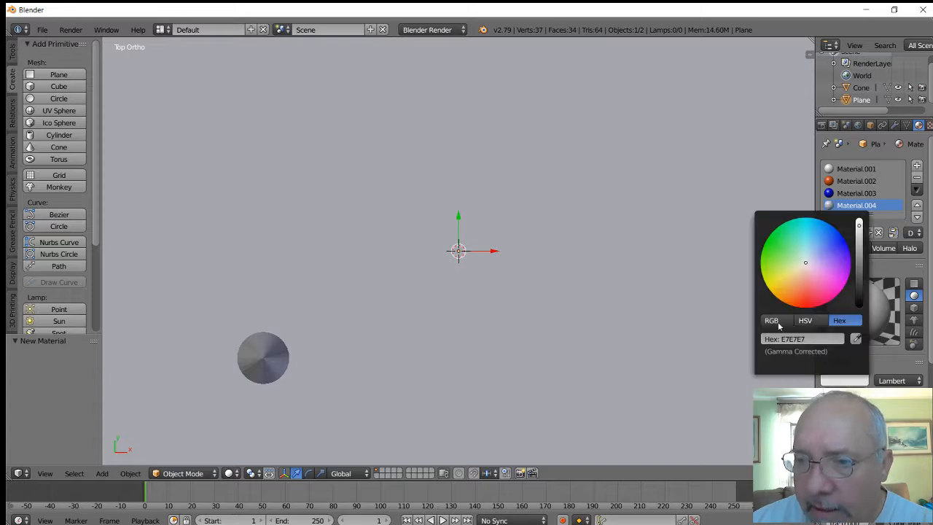
click(773, 244)
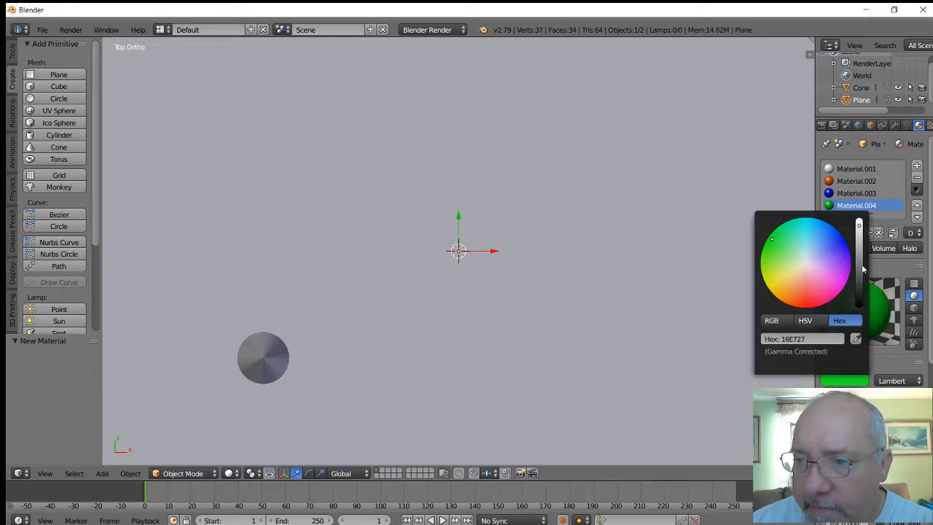
Step: Add a fifth material to the plane and give it a saturated yellow diffuse color
click(920, 167)
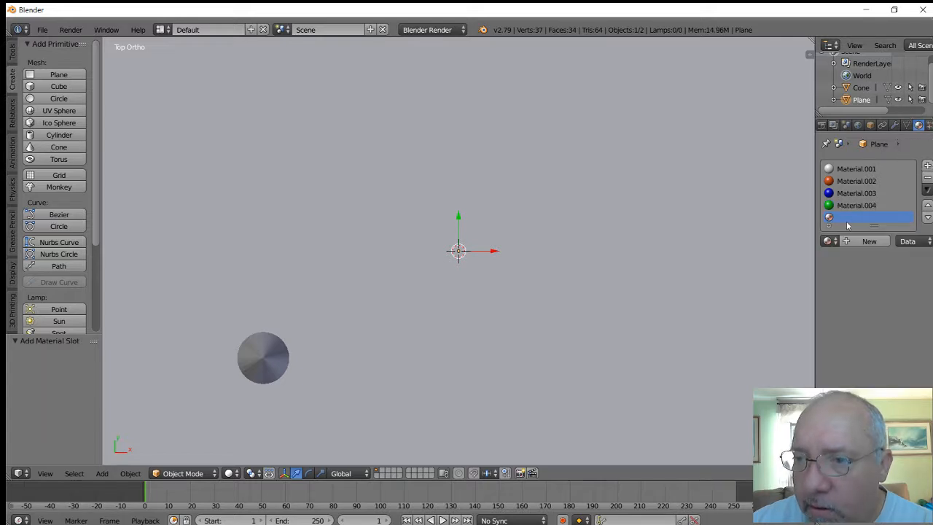
click(863, 245)
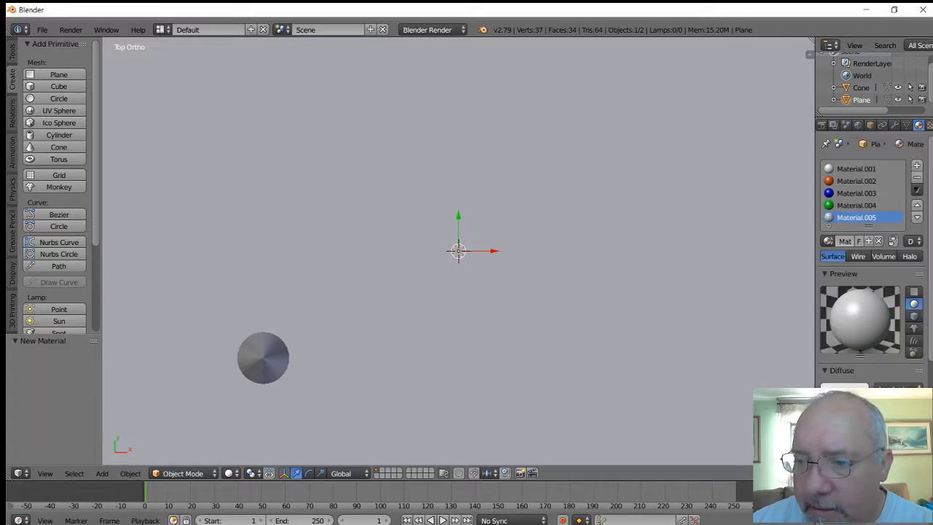
click(844, 387)
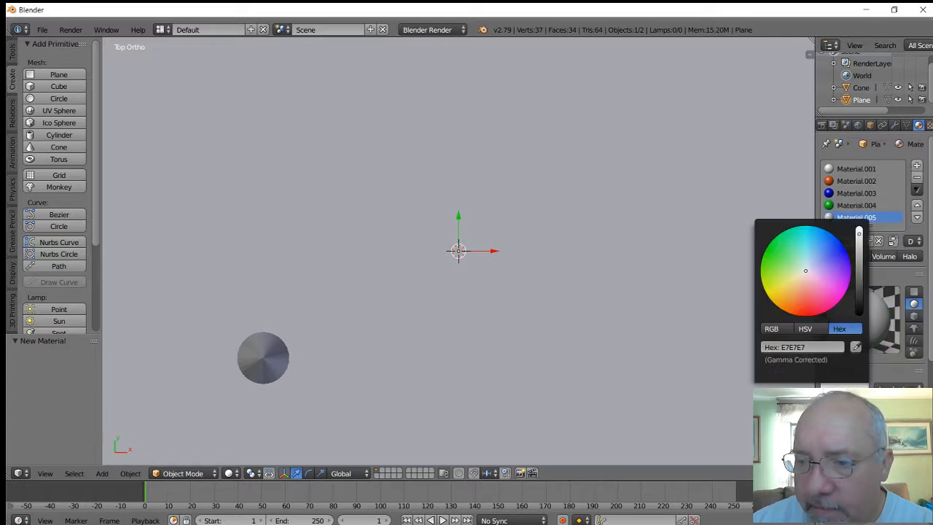
click(769, 298)
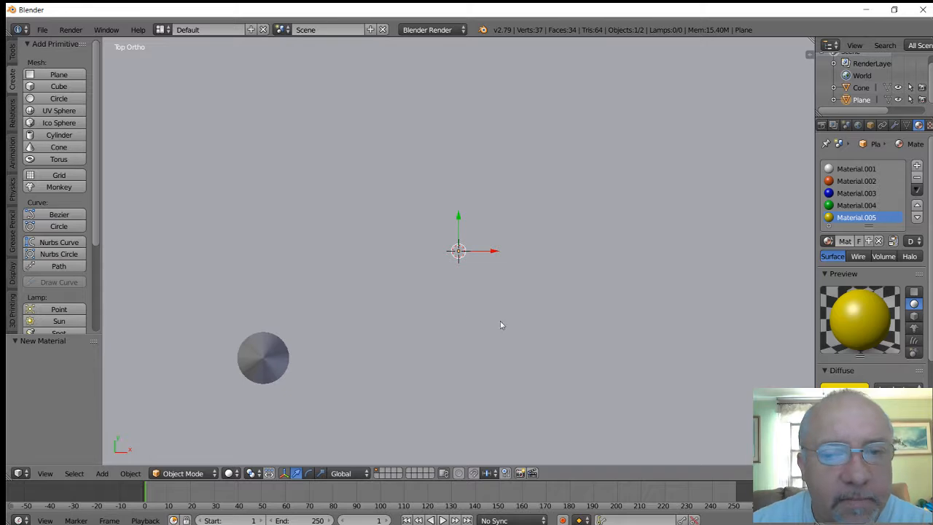
Step: Duplicate the cone, offsetting the copy about 4.26 in X and 8.99 in Y, and duplicate that copy about 3.31 in X and -8.82 in Y
click(865, 88)
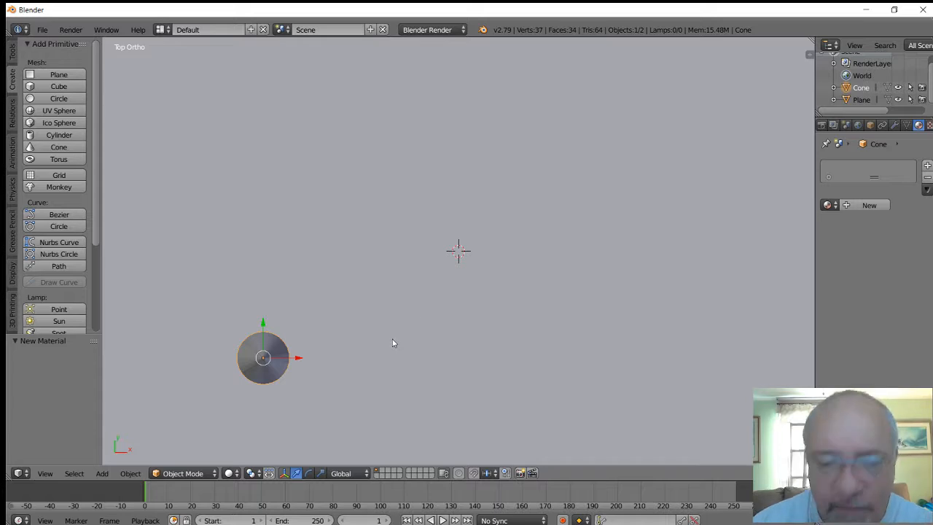
key(KP_1)
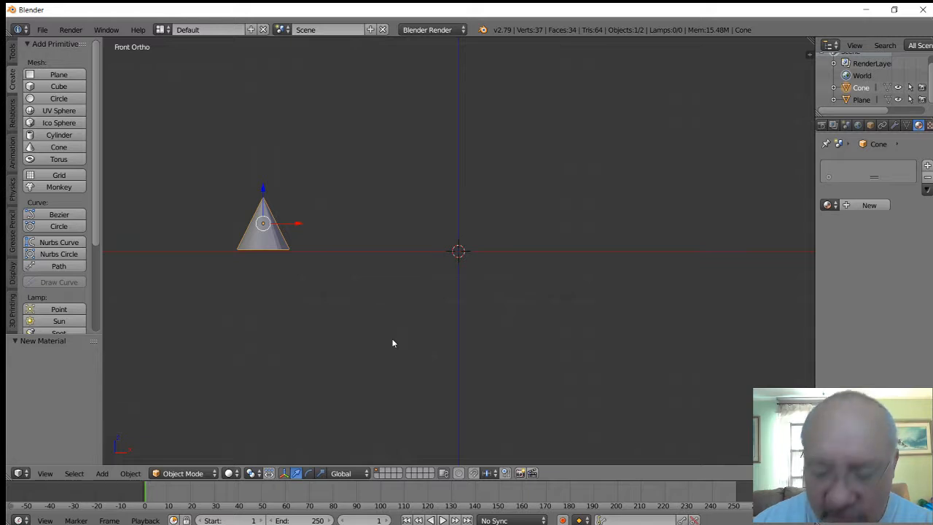
key(KP_7)
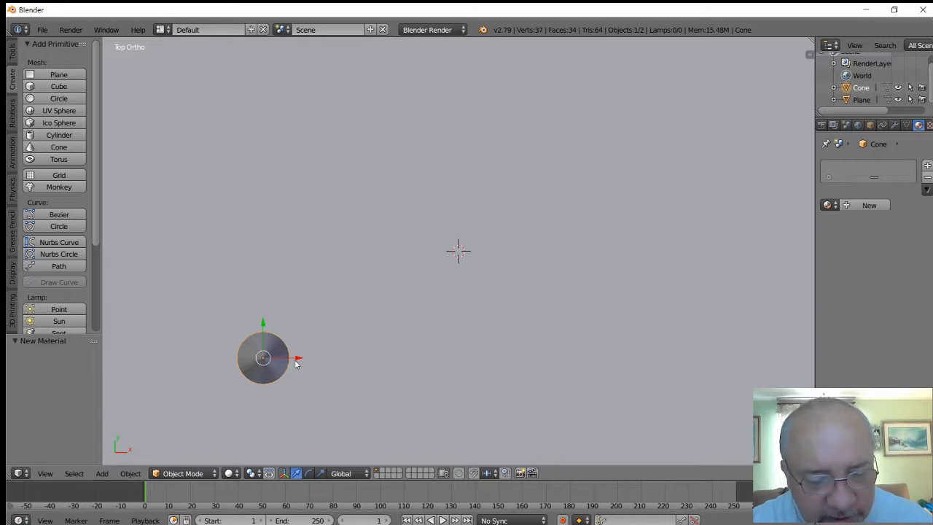
key(shift+d)
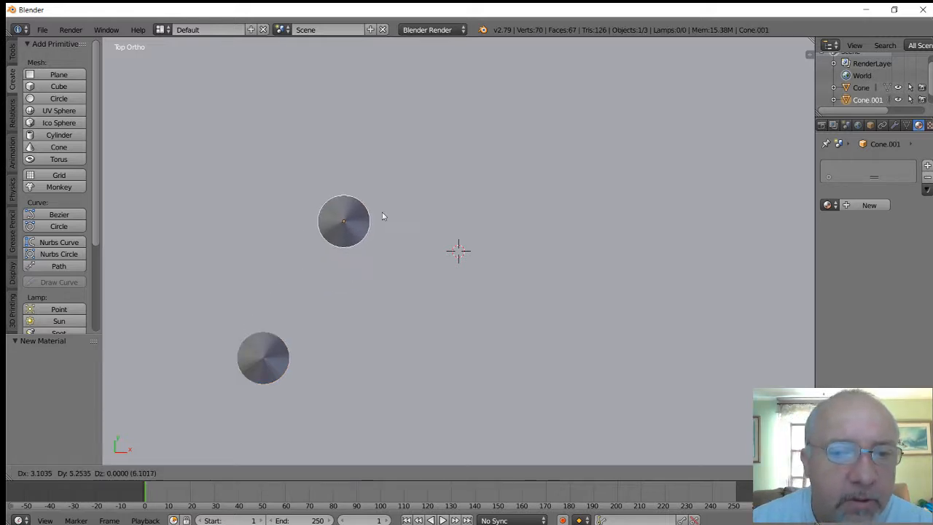
click(407, 131)
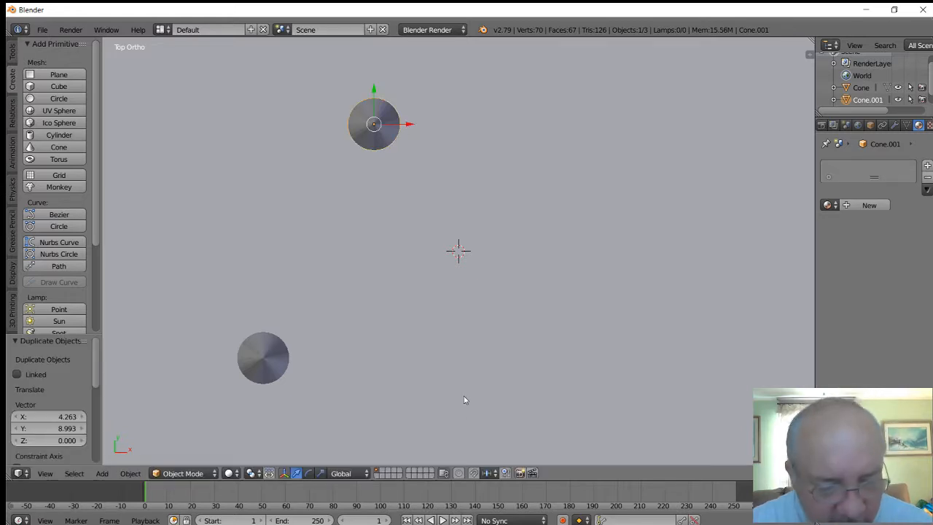
key(shift+d)
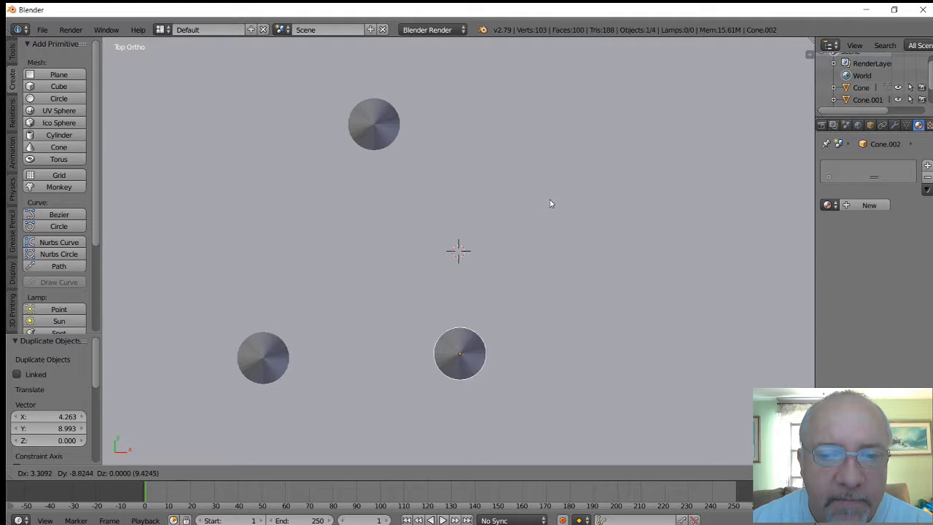
click(552, 167)
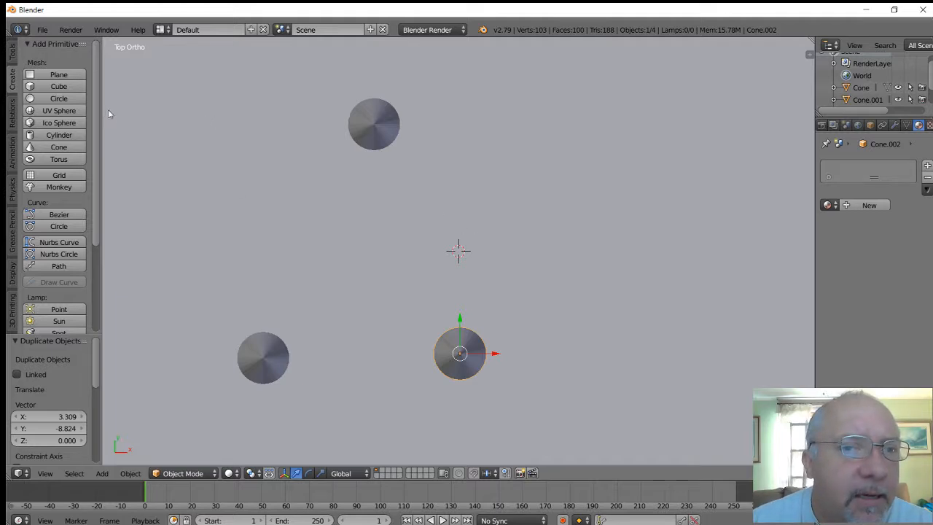
Step: Add a cube, move it about -12.28 along X beyond the cones, and raise it about 1.08 in Z onto the plane
click(58, 87)
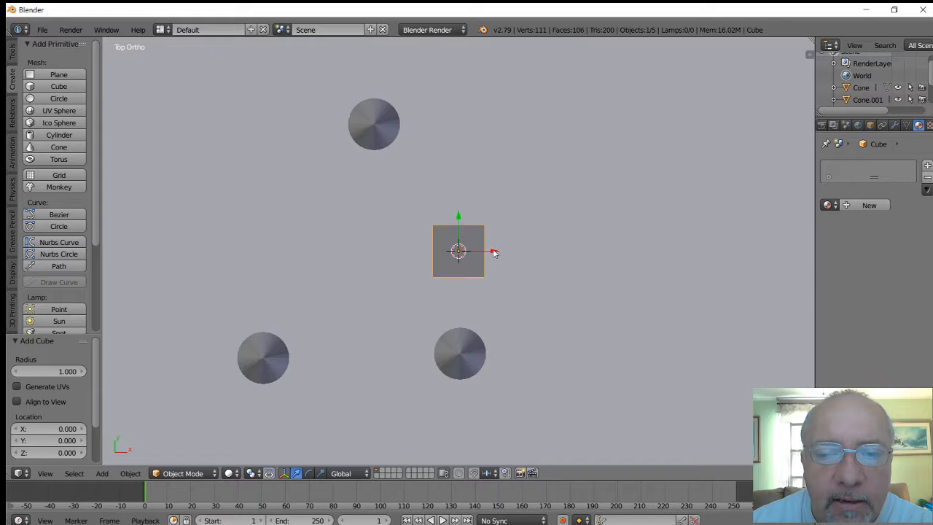
drag(494, 253, 175, 236)
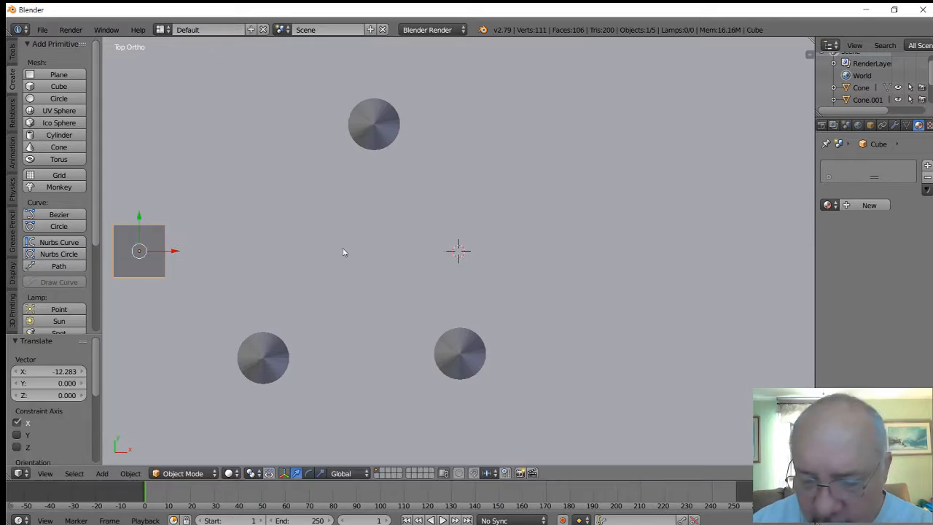
key(KP_1)
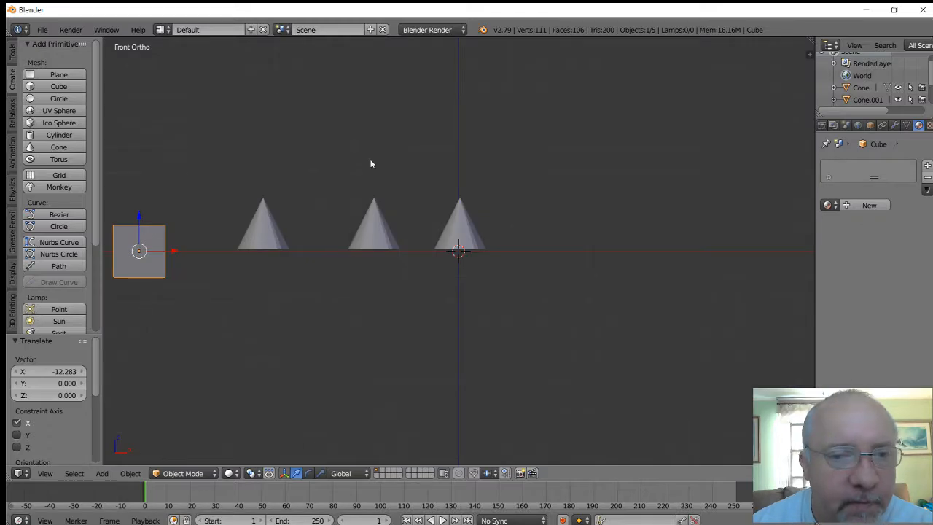
drag(141, 220, 139, 189)
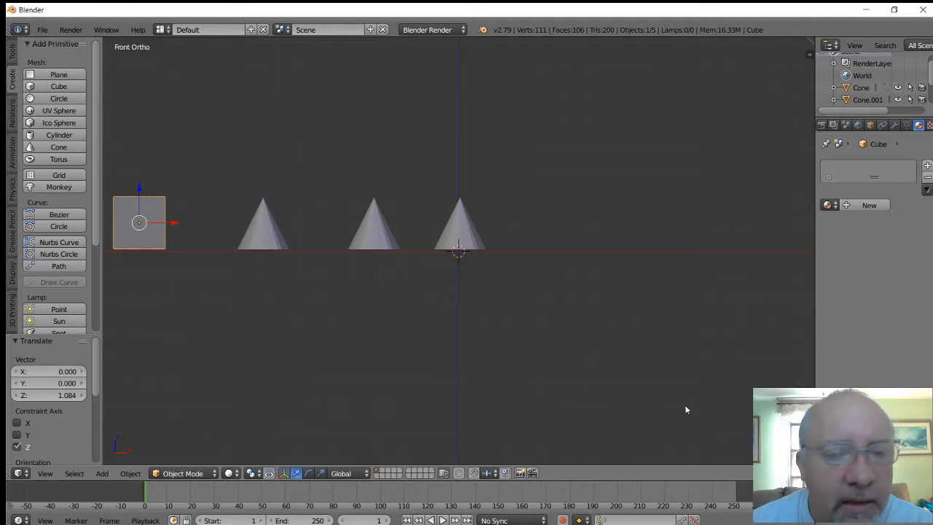
Step: Add a second cube, move it about 8.11 along X, and thin it to about 0.075 along X
key(KP_7)
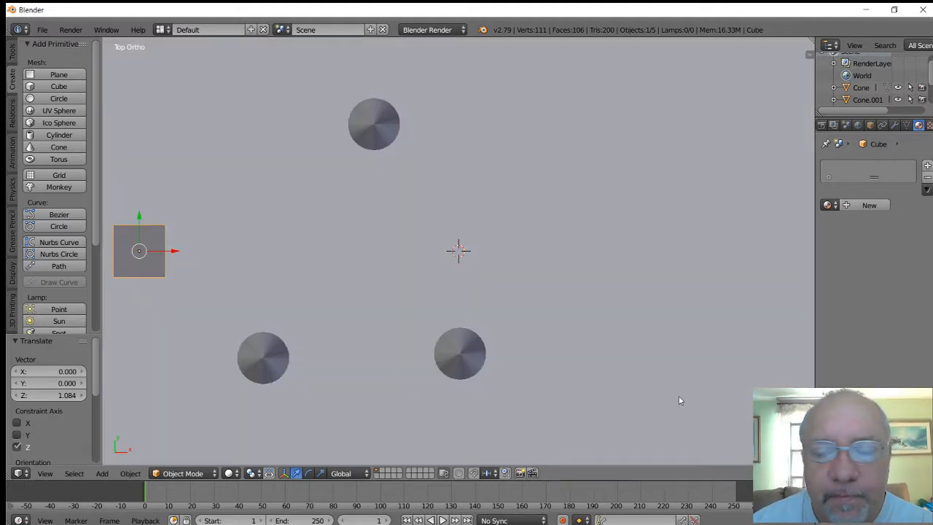
click(54, 88)
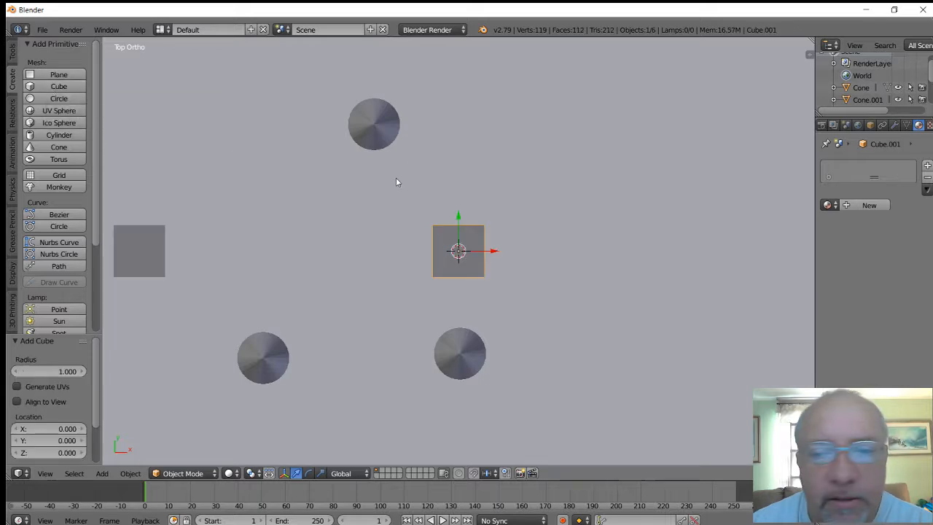
drag(495, 253, 706, 254)
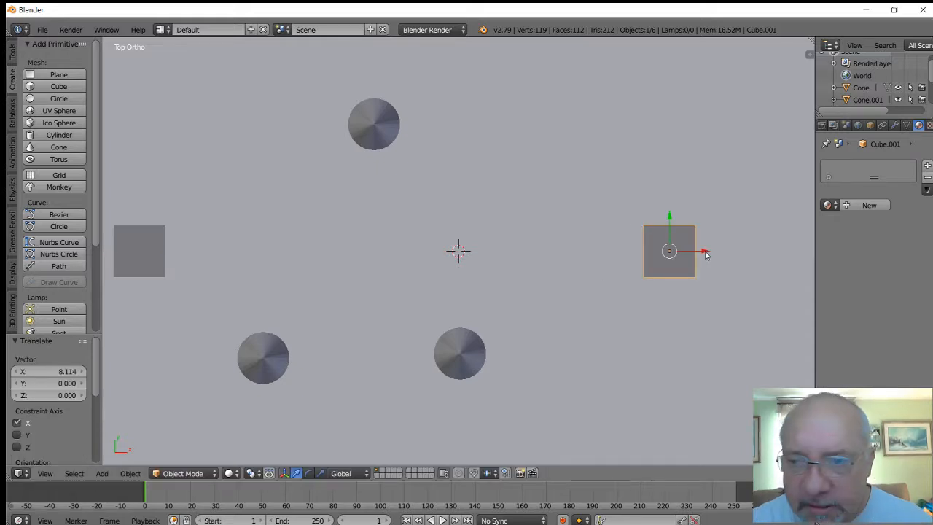
key(s)
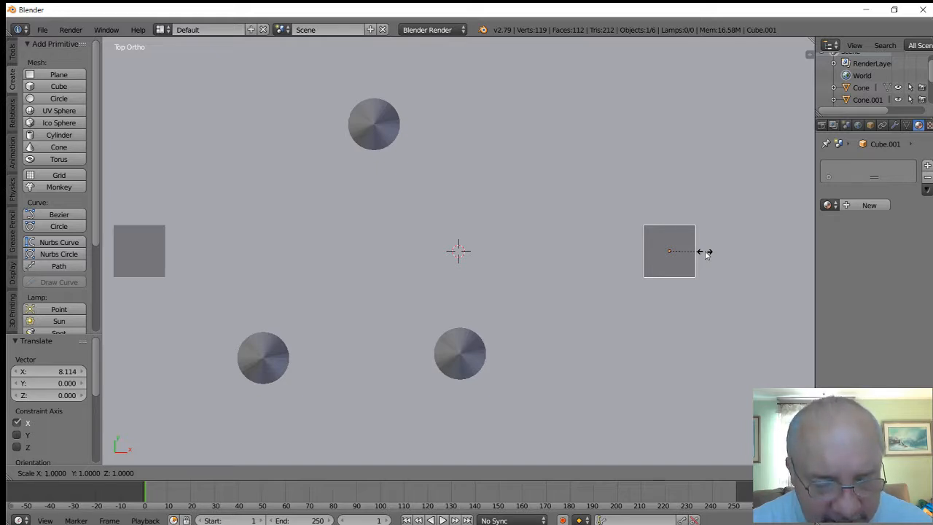
key(x)
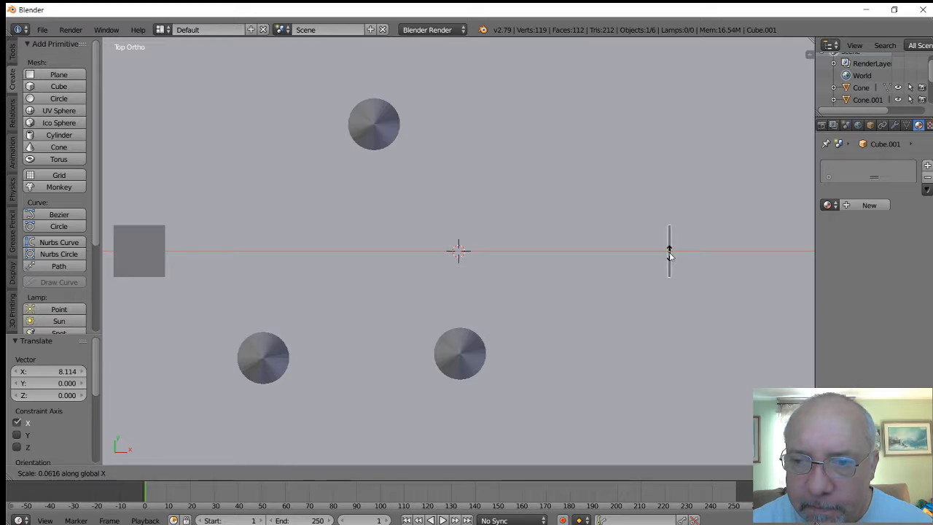
click(669, 254)
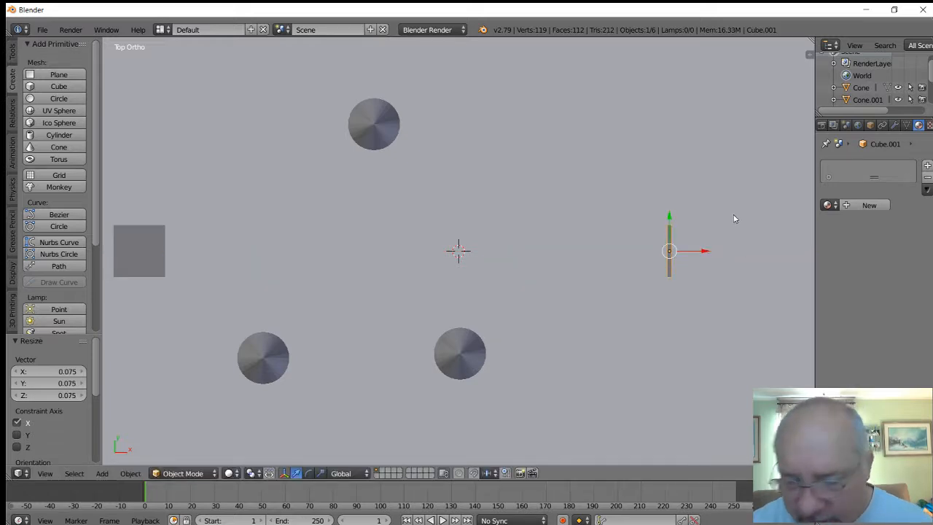
Step: Flatten the thin second cube to about 0.147 along Z and raise it about 0.168 onto the plane
key(KP_1)
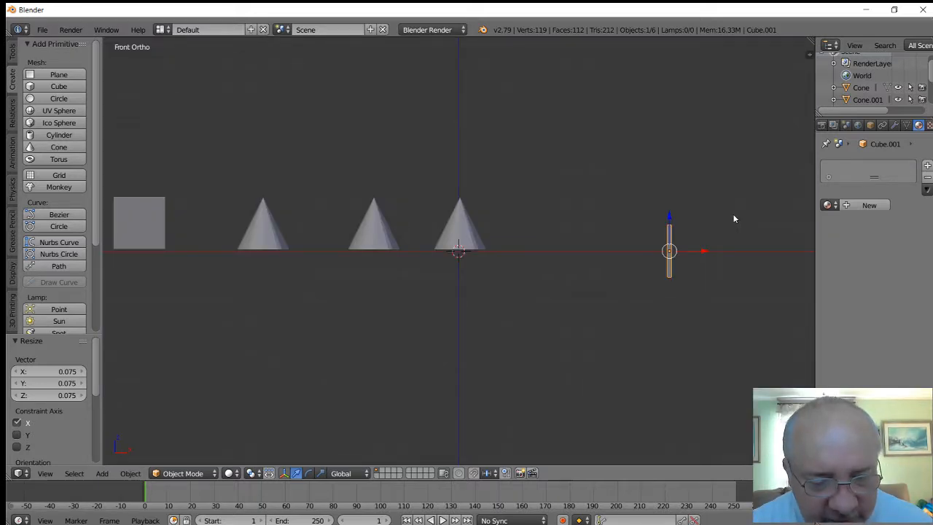
key(s)
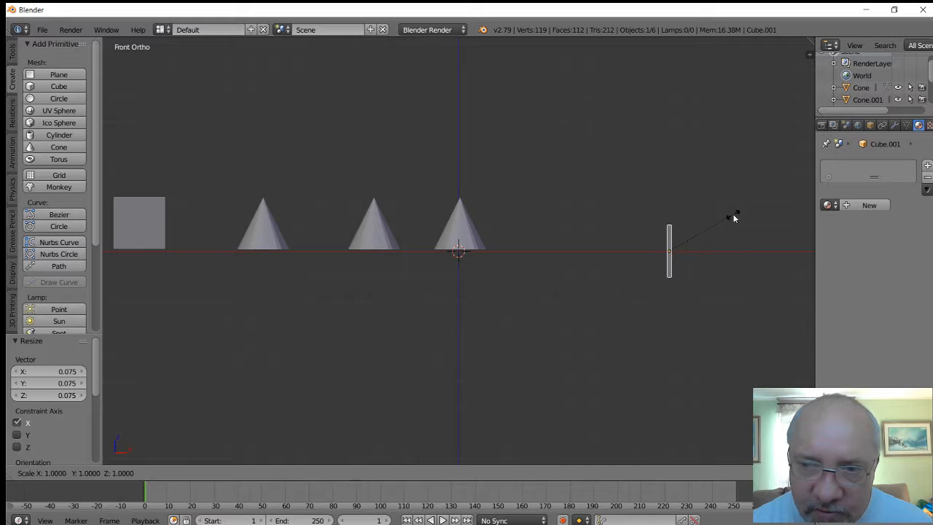
key(z)
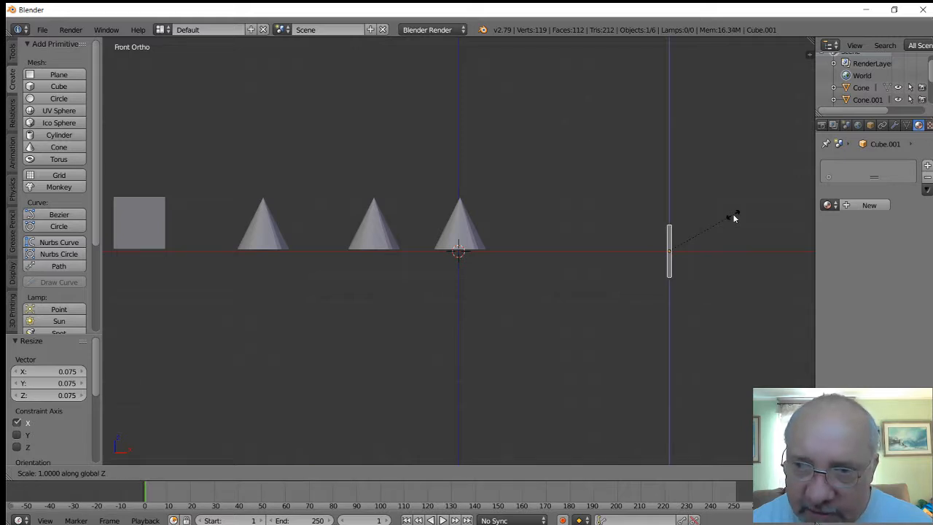
click(678, 244)
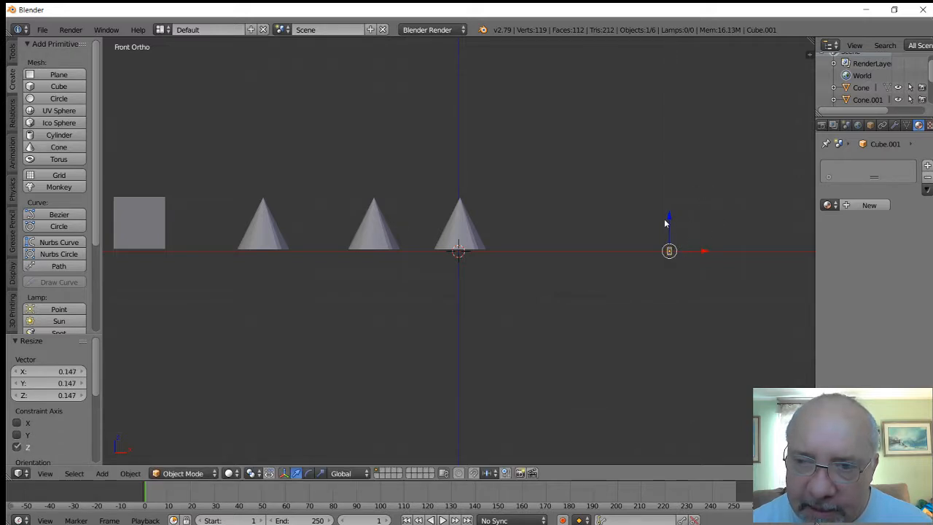
drag(670, 218, 672, 216)
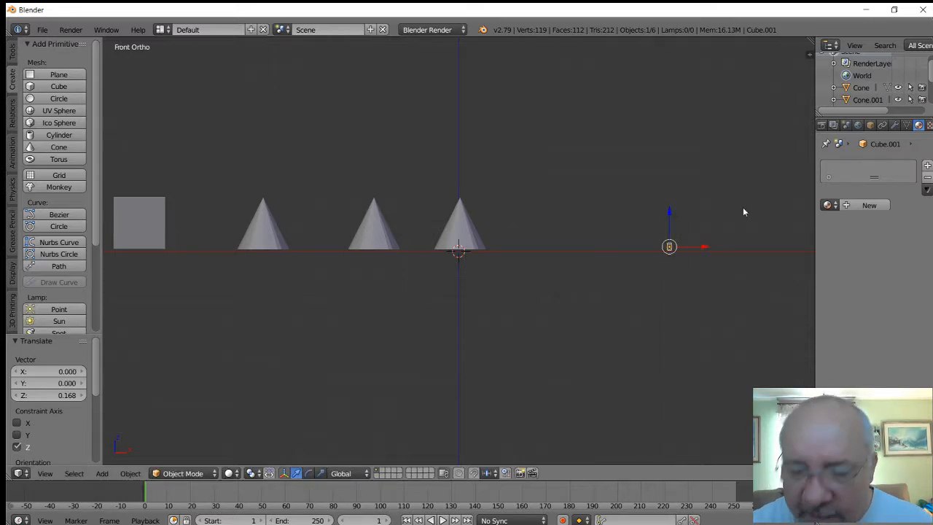
Step: Stretch the flattened bar by a factor of about 2.65 along Y
key(KP_8)
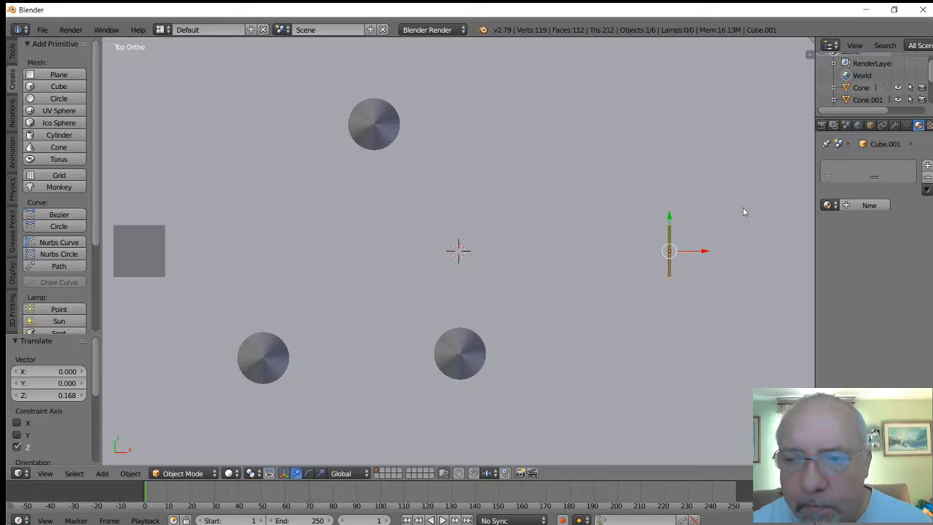
key(s)
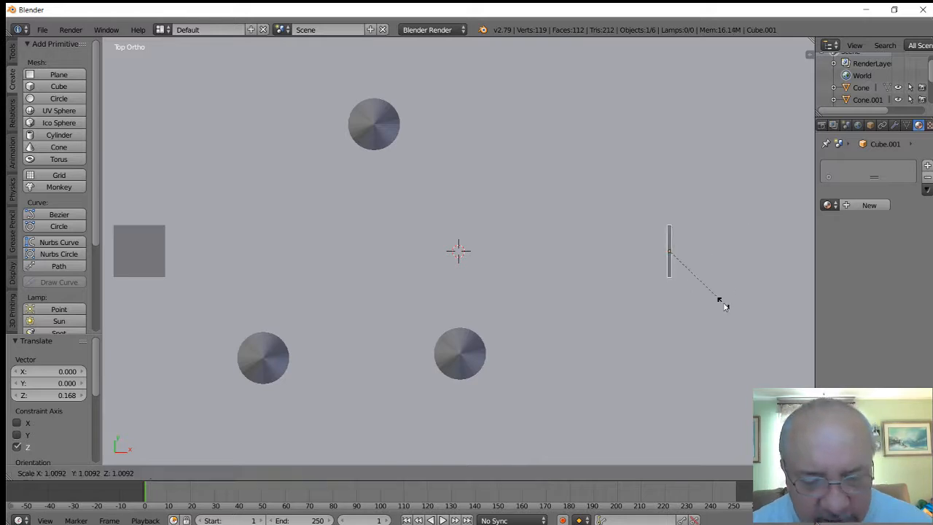
key(y)
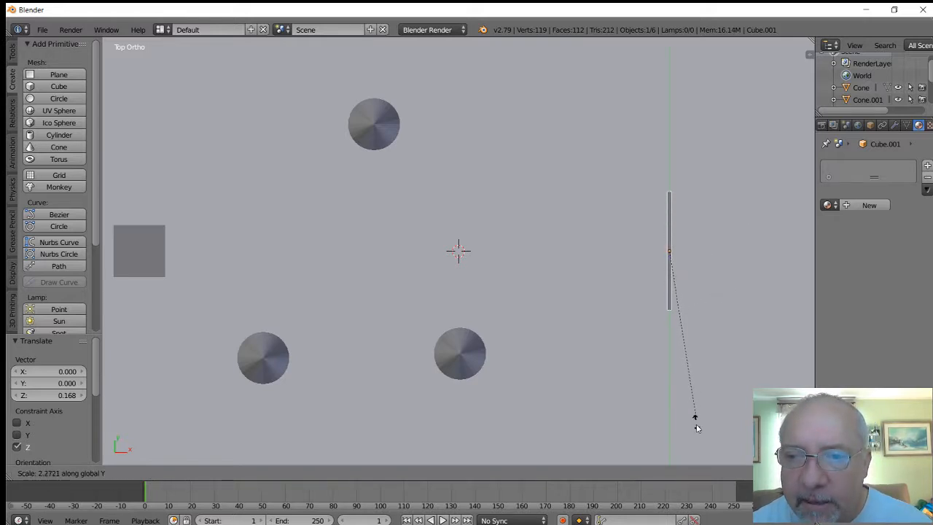
click(699, 448)
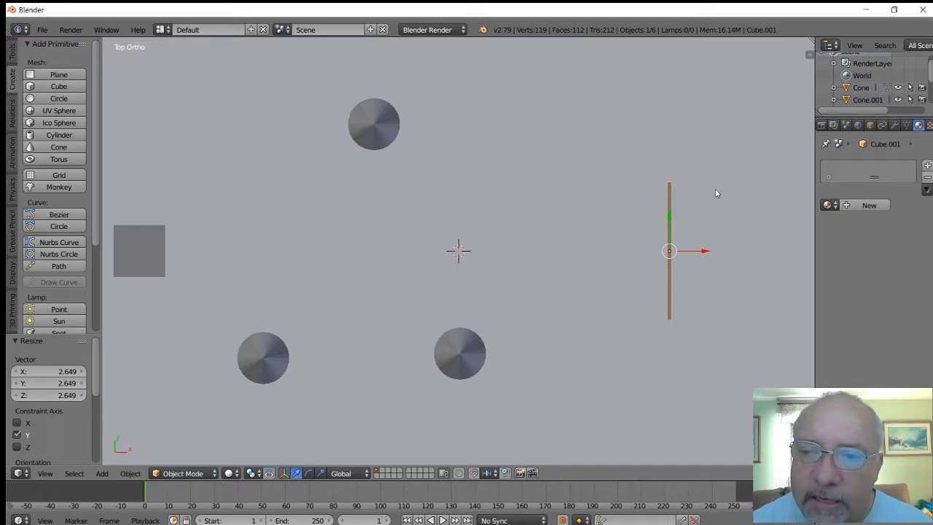
middle_drag(719, 194, 712, 185)
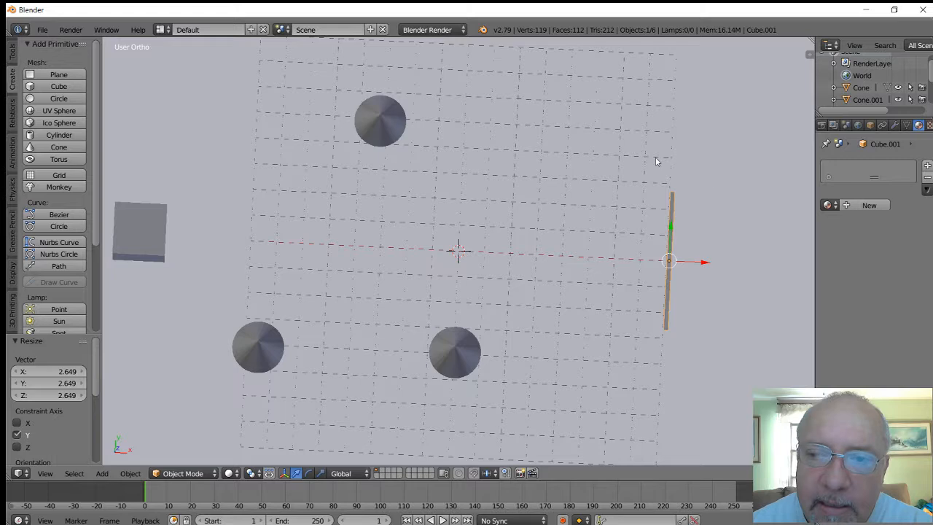
middle_drag(576, 154, 602, 78)
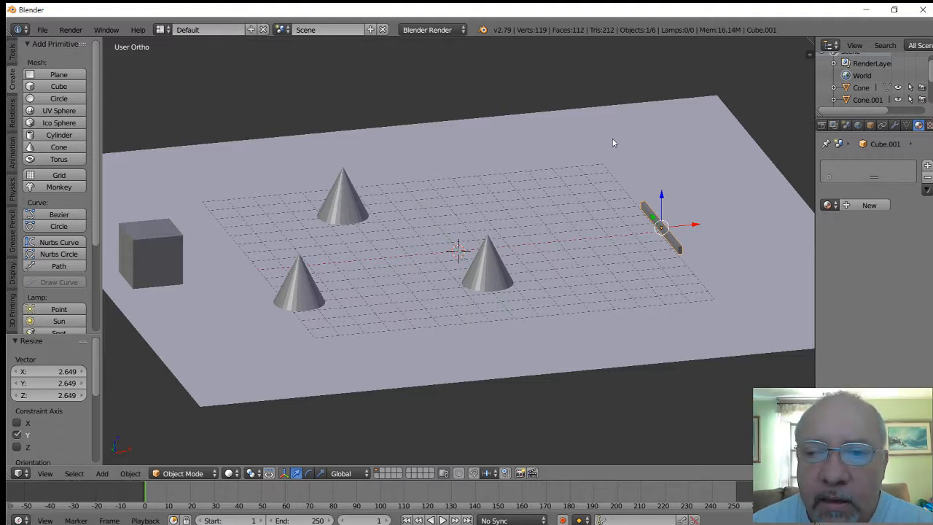
middle_drag(615, 139, 602, 152)
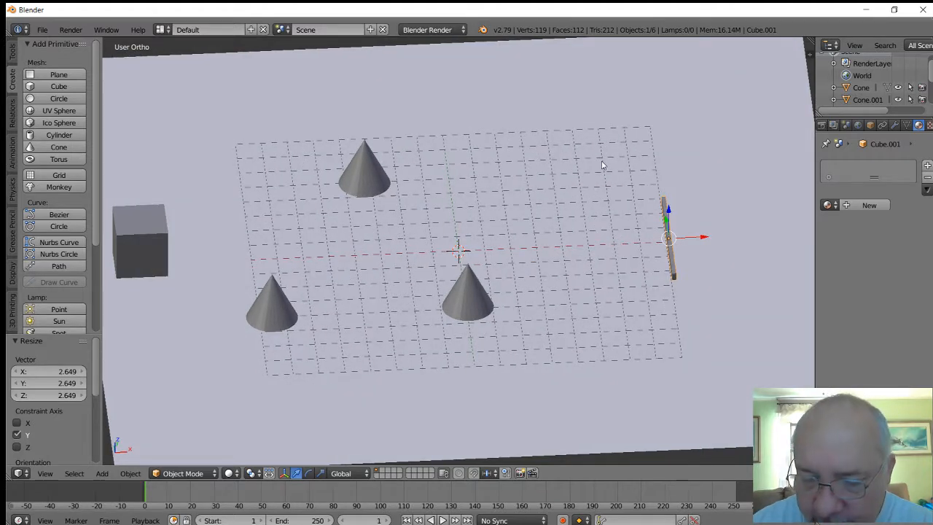
key(KP_7)
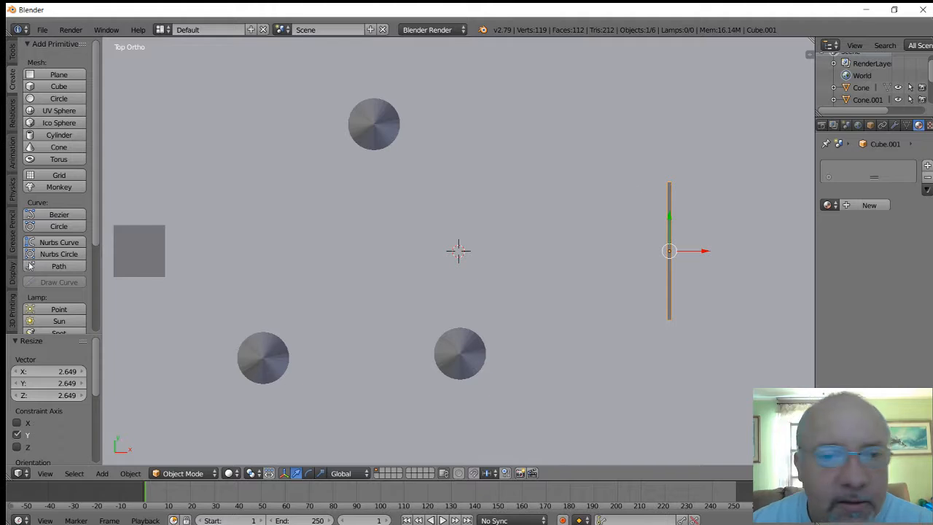
Step: Assign the existing orange material, Material.002, to each of the three cones
right_click(275, 366)
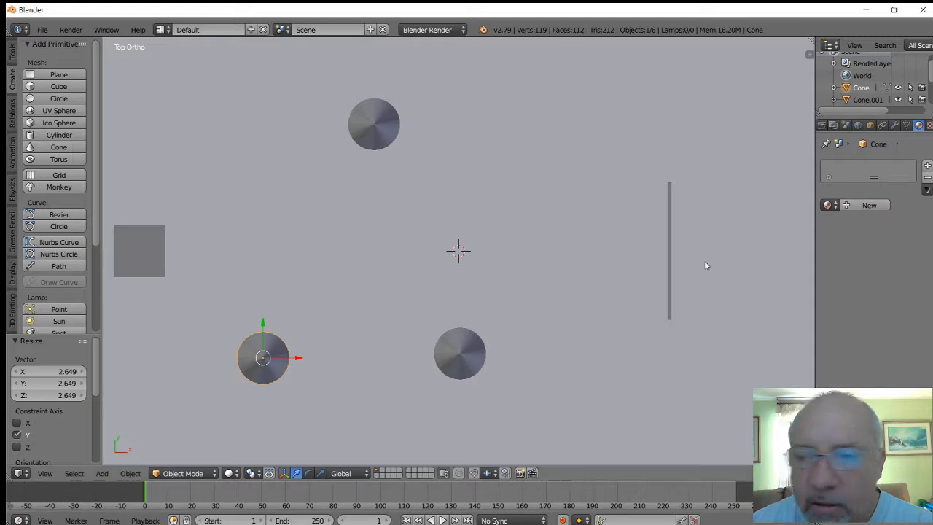
click(829, 205)
click(752, 248)
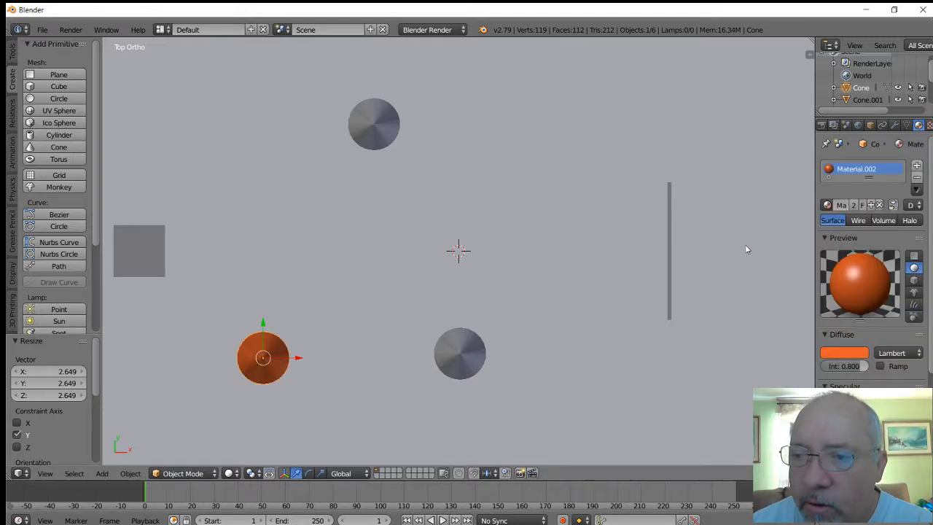
right_click(474, 356)
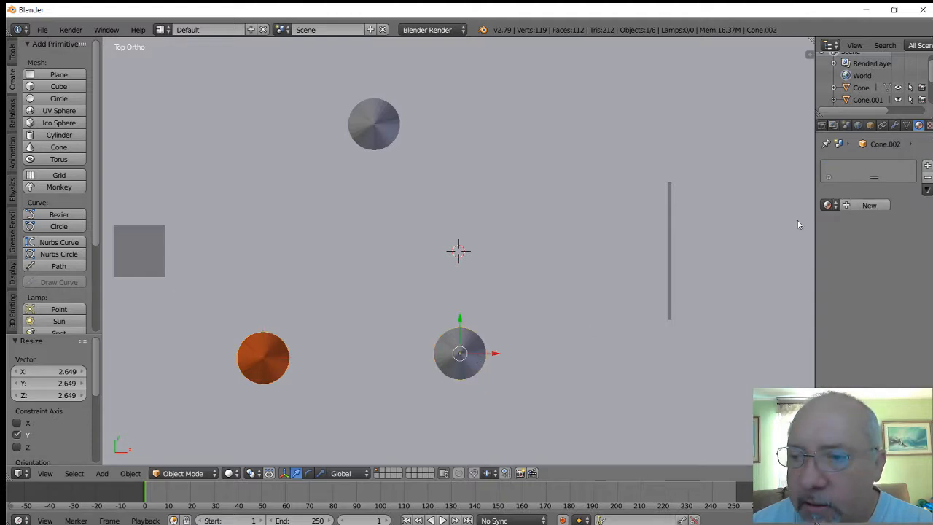
click(828, 205)
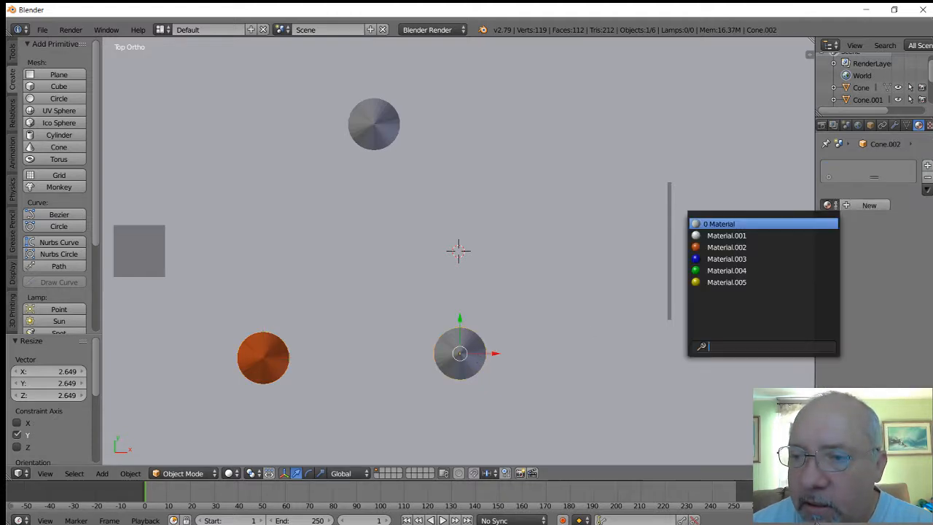
click(756, 248)
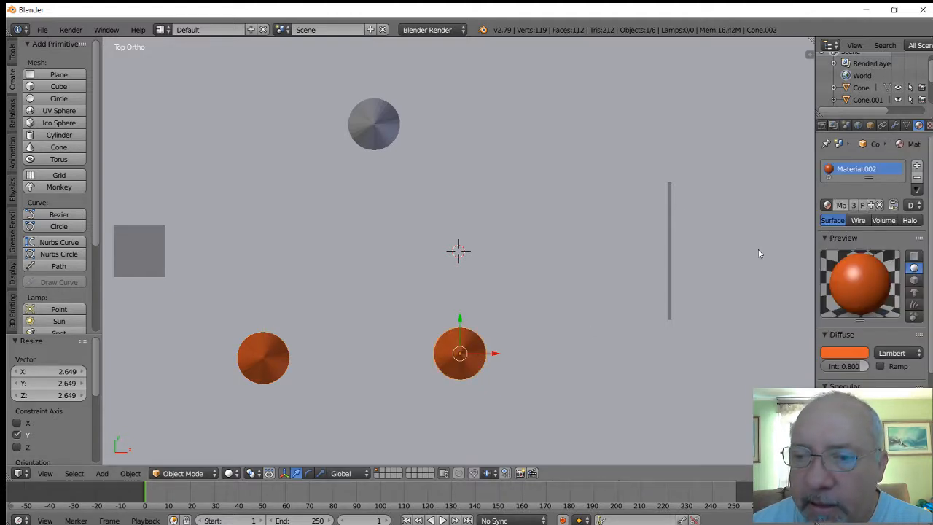
right_click(362, 126)
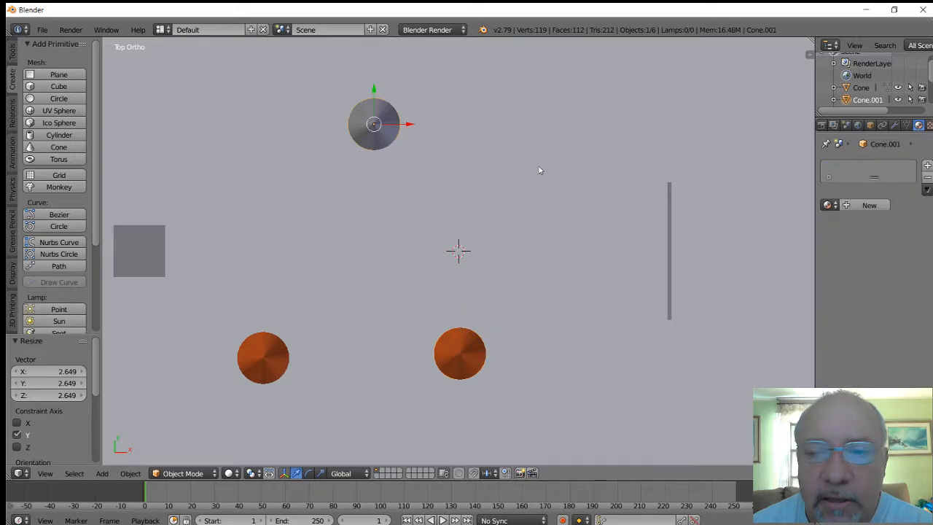
click(828, 205)
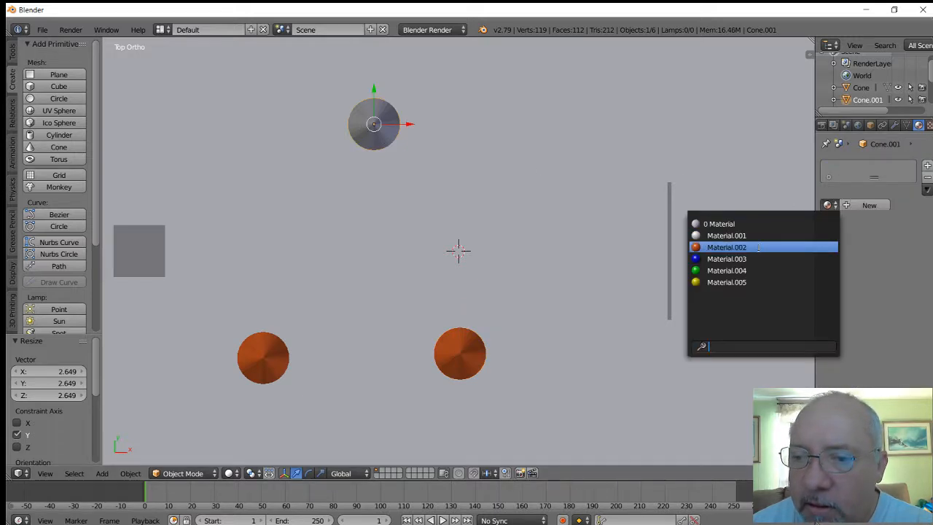
click(758, 248)
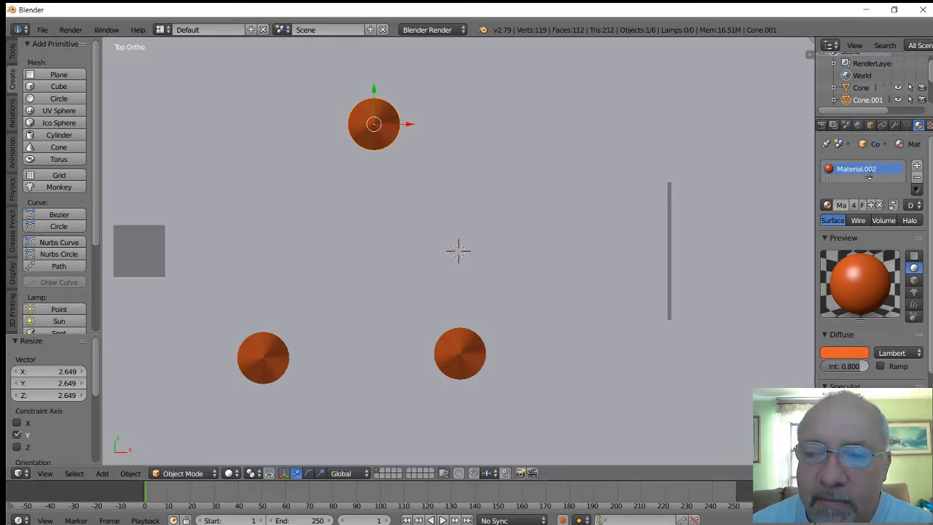
Step: Assign the existing blue material, Material.003, to the cube
right_click(136, 266)
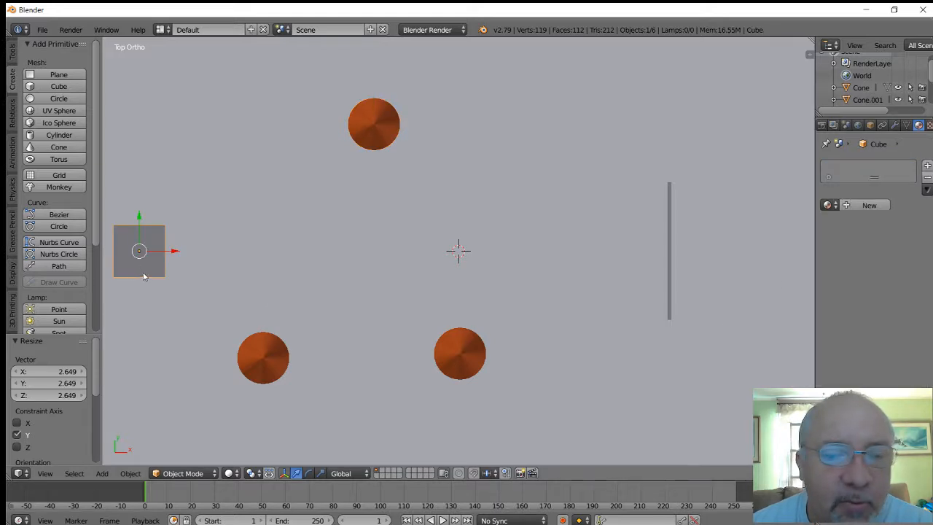
click(831, 205)
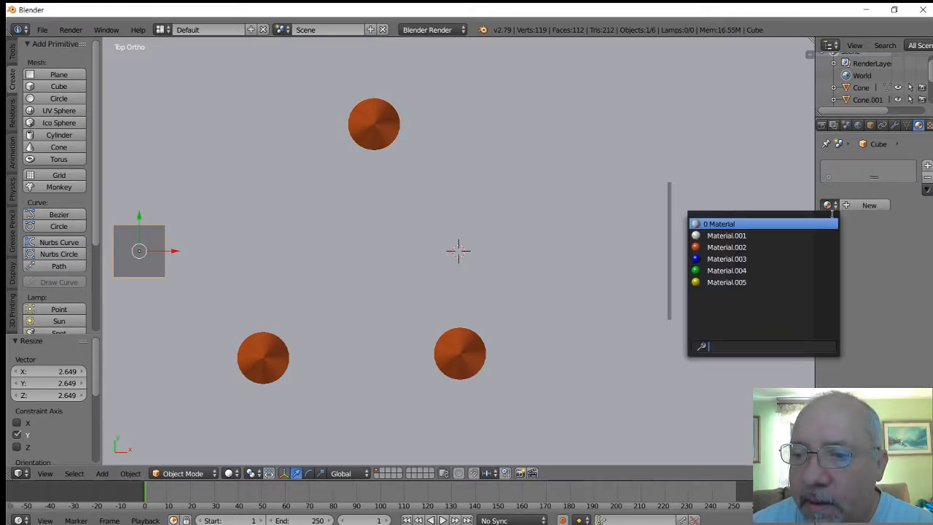
click(796, 258)
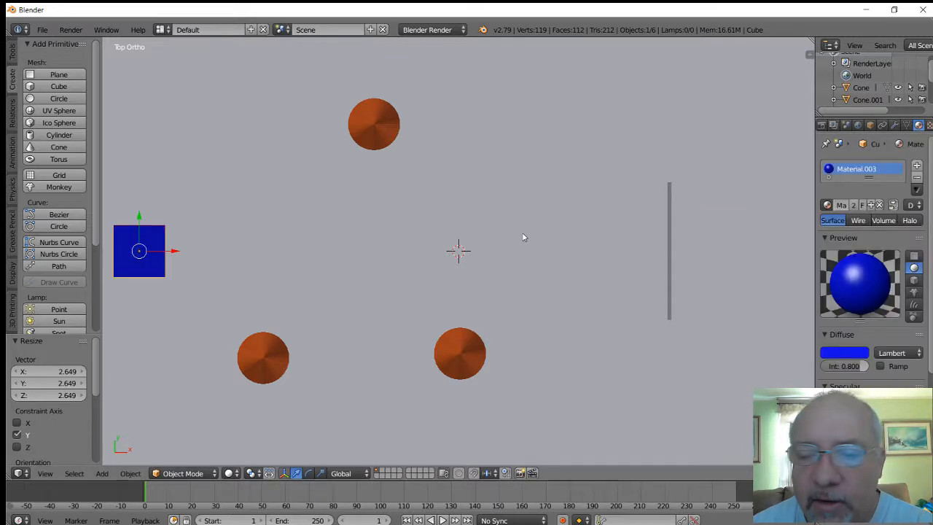
Step: Assign the existing yellow material, Material.005, to the long thin bar
right_click(670, 275)
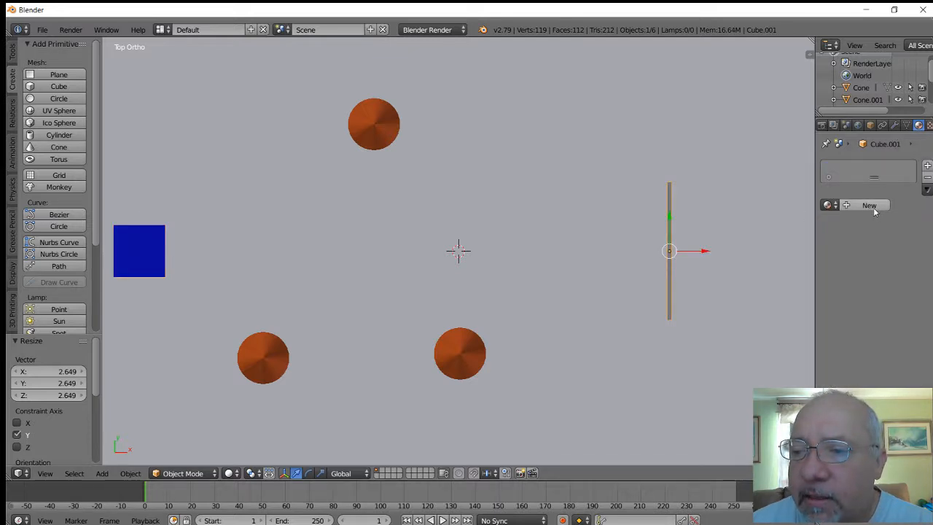
click(829, 205)
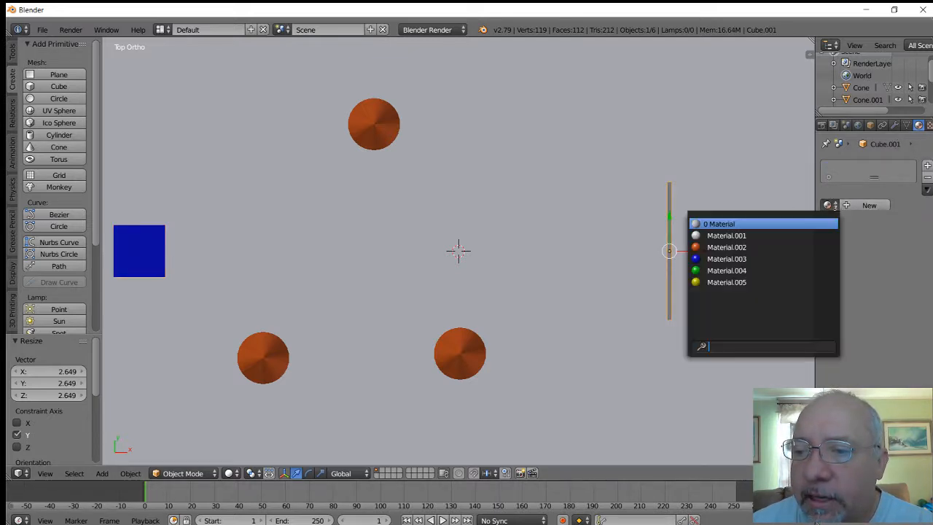
click(763, 283)
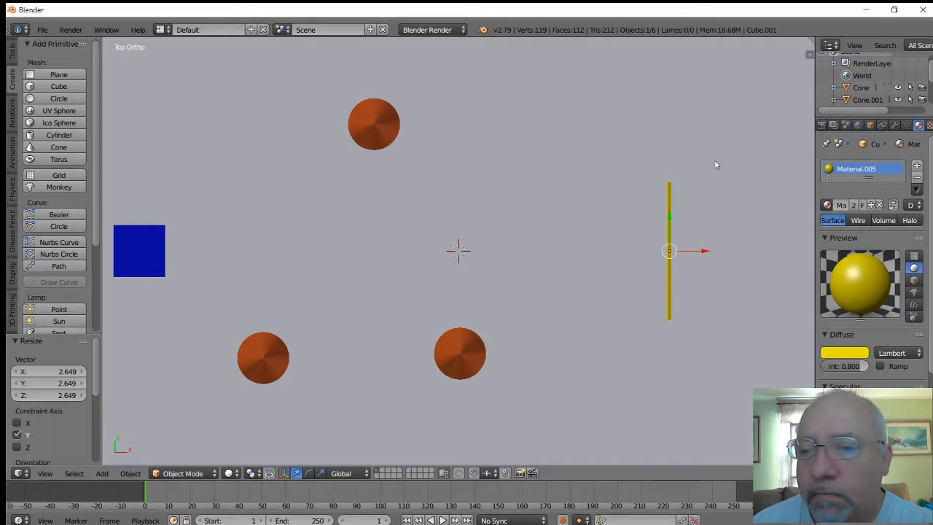
Step: Insert a Location keyframe for the yellow bar at frame 1
middle_drag(607, 136, 613, 96)
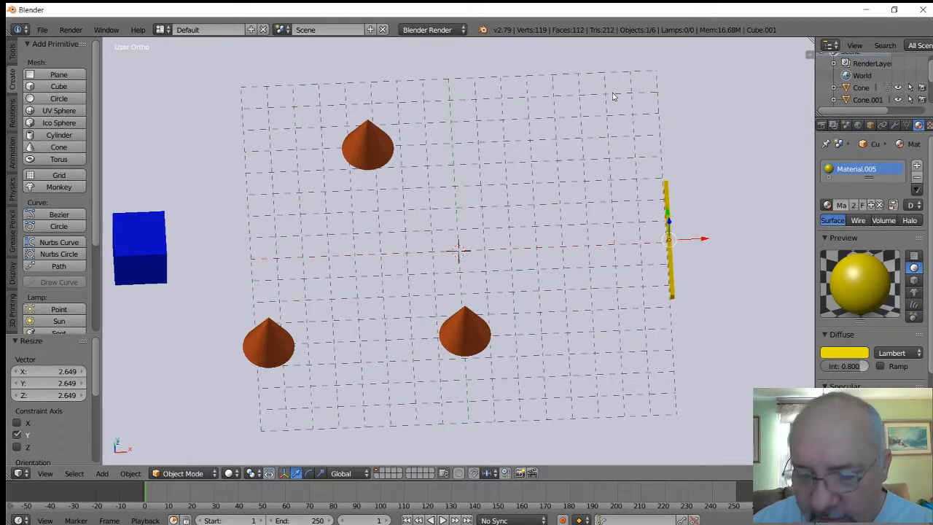
key(KP_7)
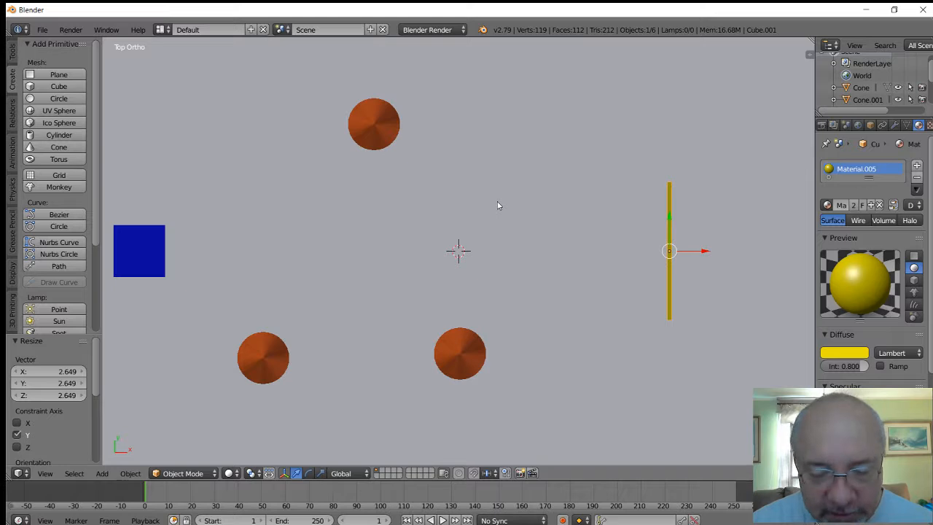
key(i)
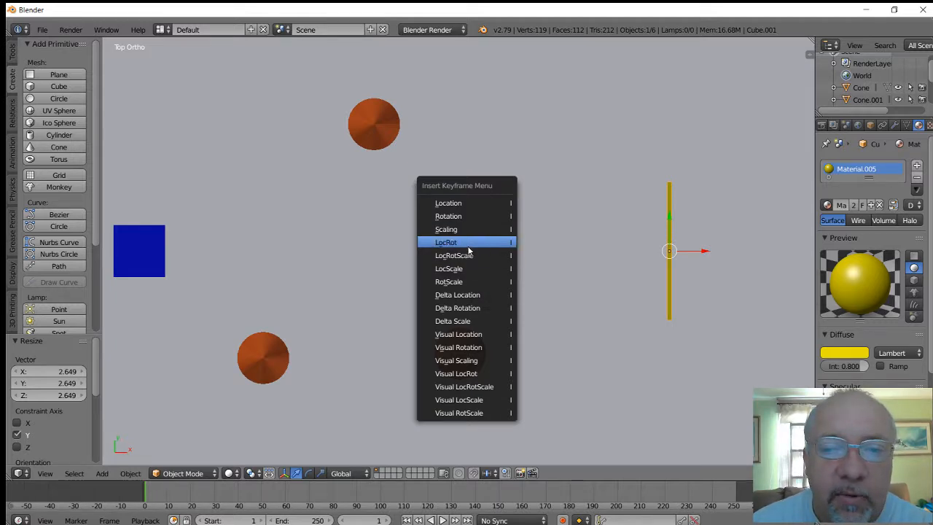
click(495, 231)
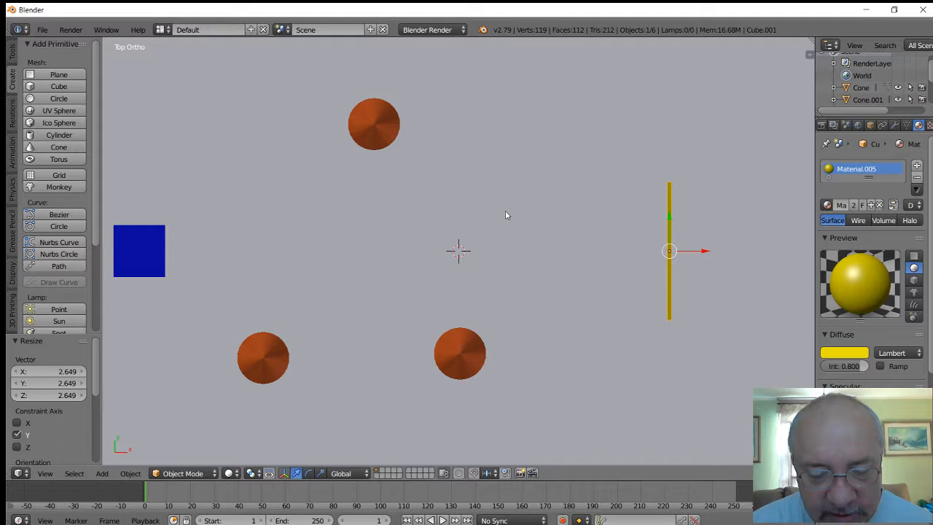
key(i)
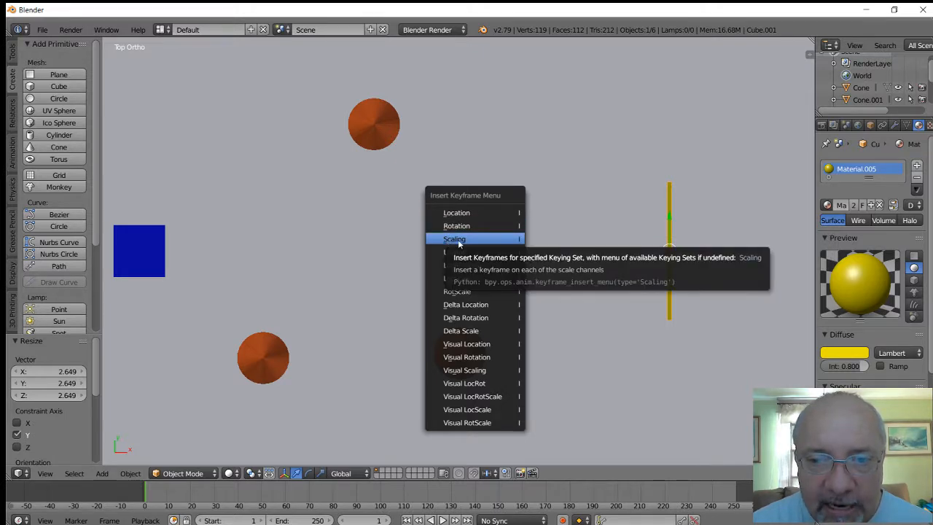
click(501, 214)
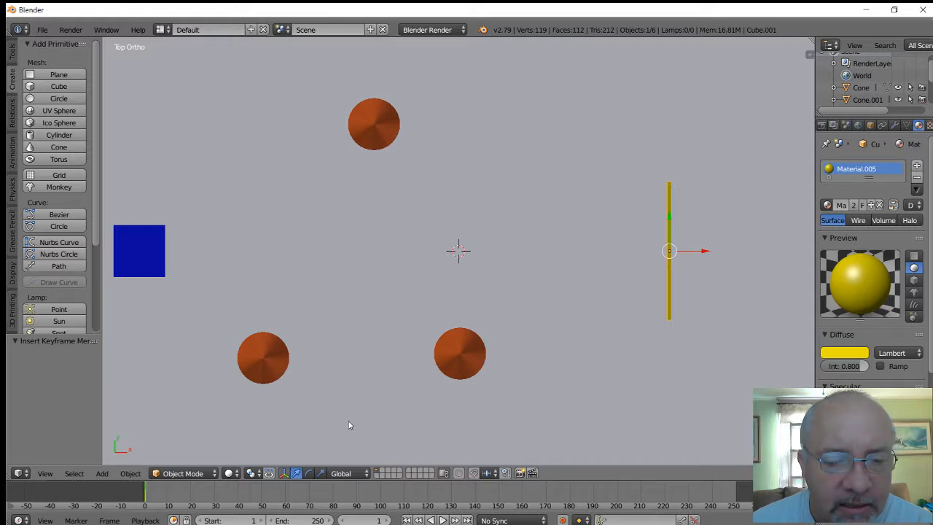
Step: Set the timeline's current frame to 10
mouse_move(376, 508)
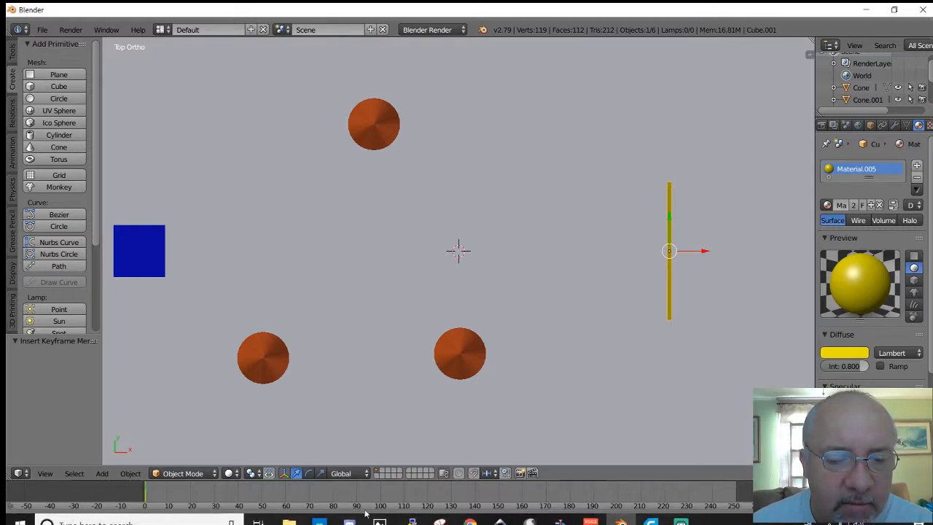
click(366, 519)
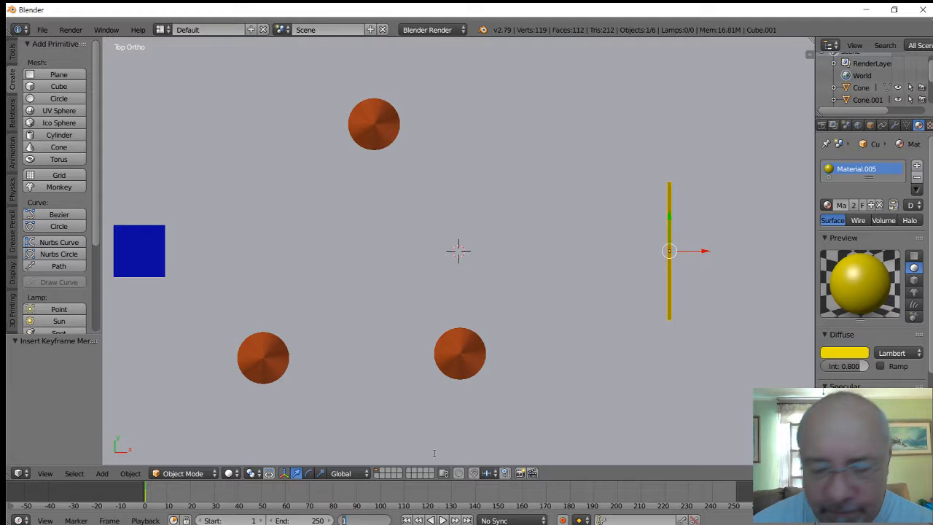
text(1)
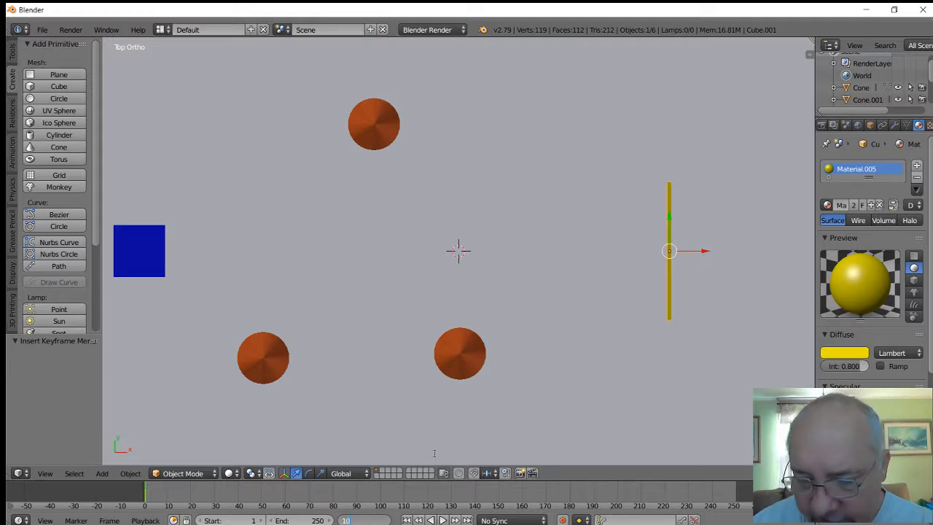
text(0)
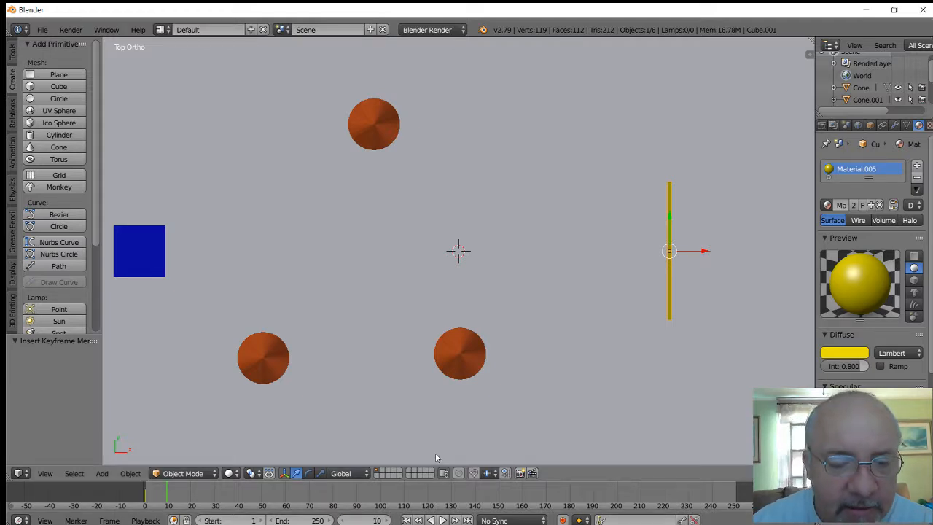
key(Return)
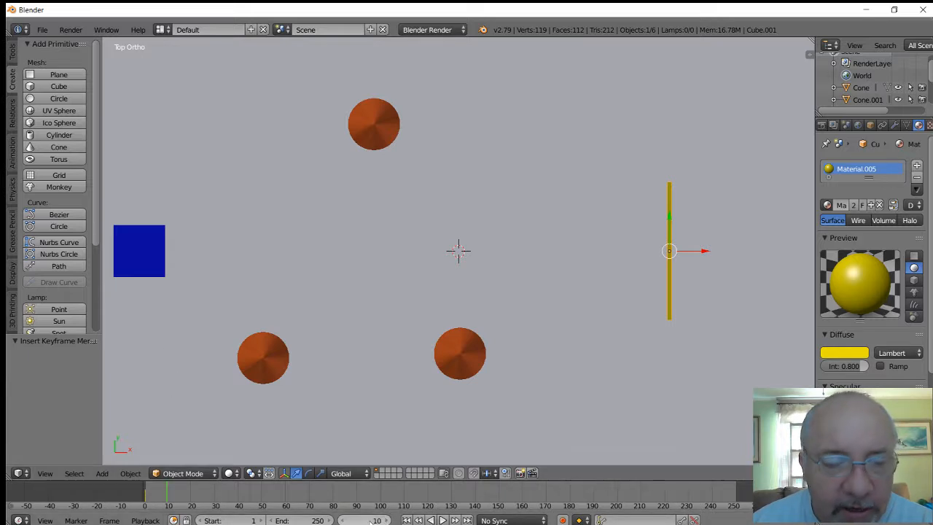
Step: Move the blue cube about -6.17 along Y and about 3.05 along X, placing it just below the lower-left cone
right_click(149, 252)
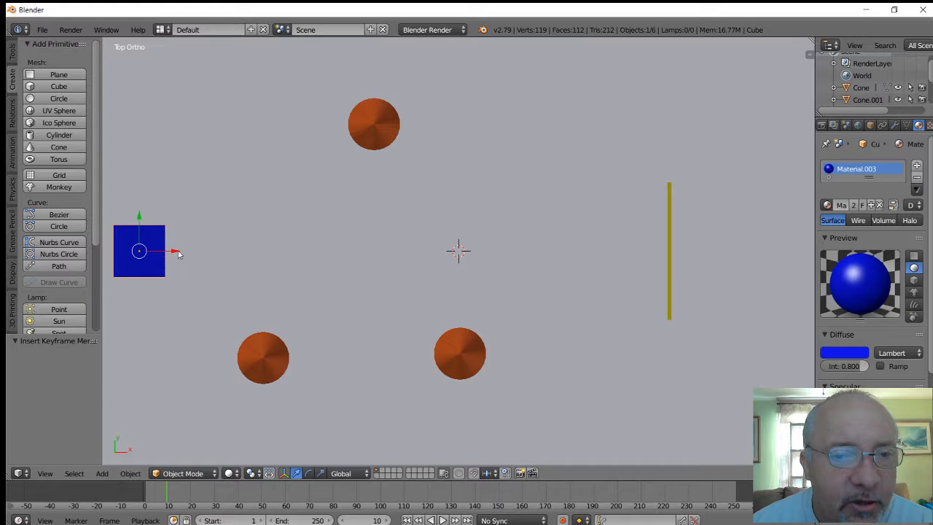
drag(141, 217, 140, 368)
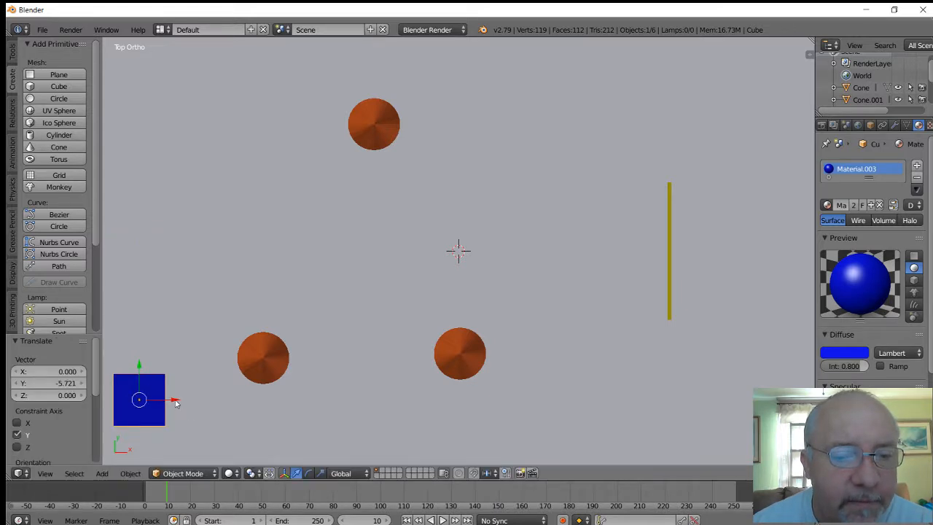
drag(175, 403, 244, 405)
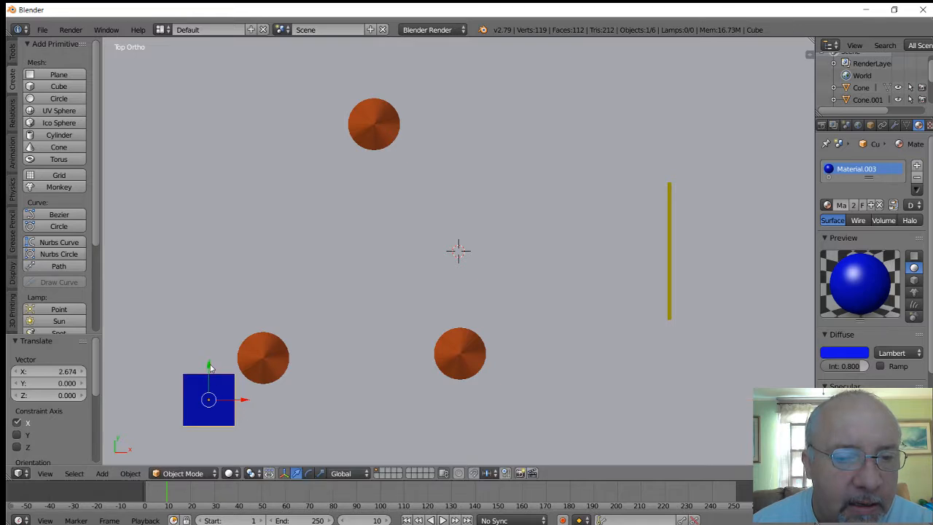
drag(209, 369, 210, 380)
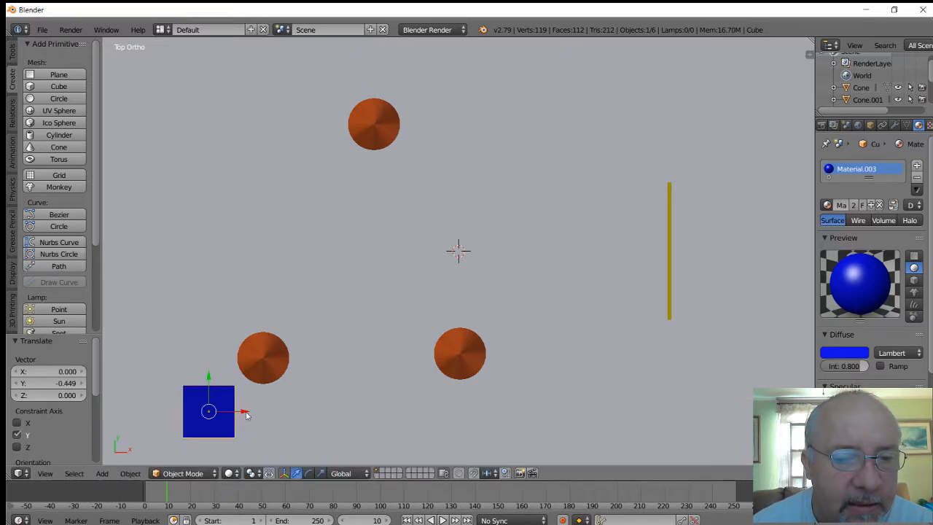
drag(246, 412, 256, 413)
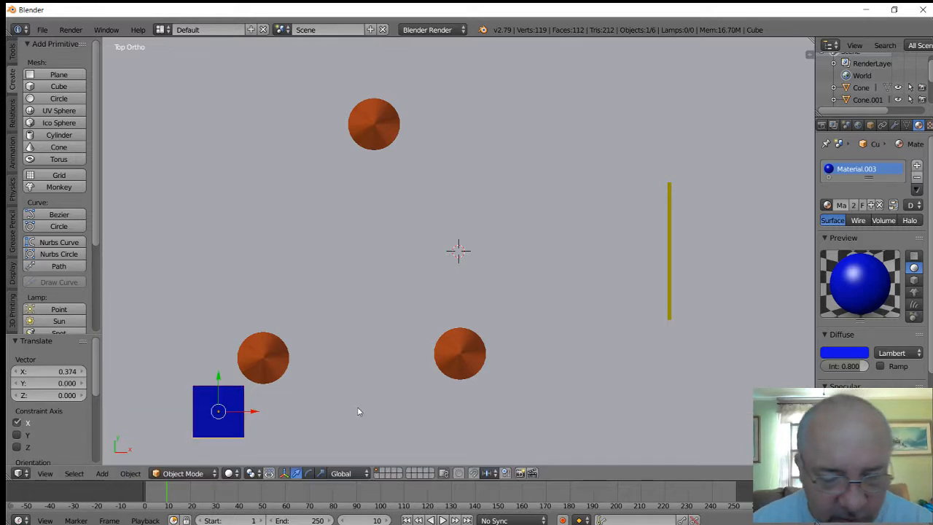
Step: Keyframe the blue cube's location at frame 10
key(i)
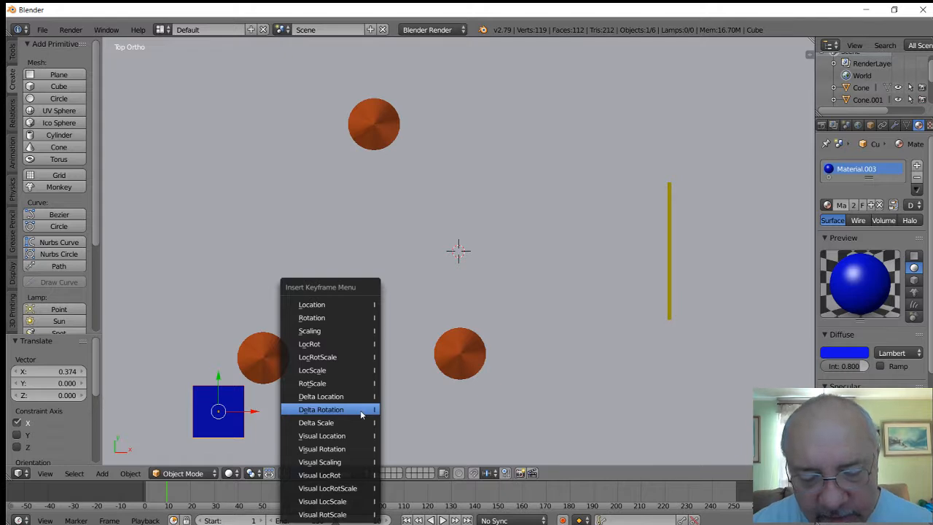
click(361, 409)
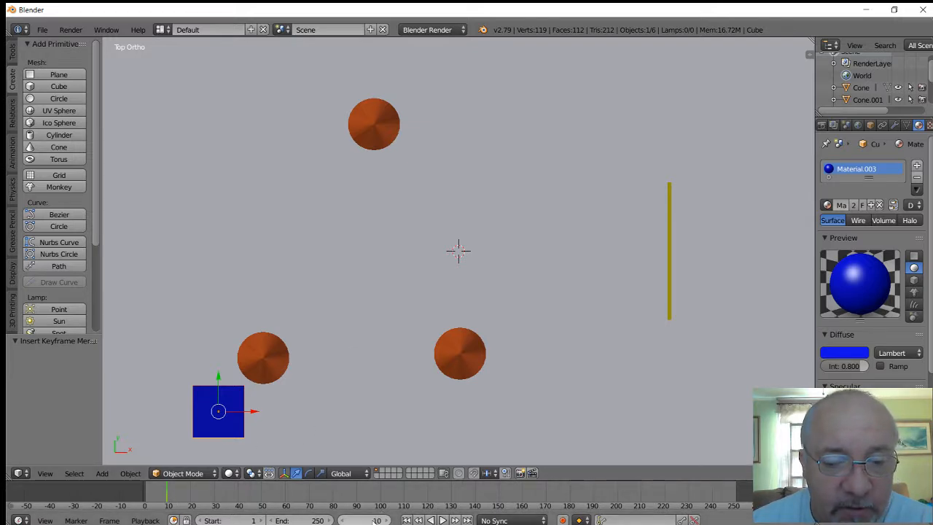
Step: Set the timeline's current frame to 6 and back to frame 1
click(364, 520)
text(6)
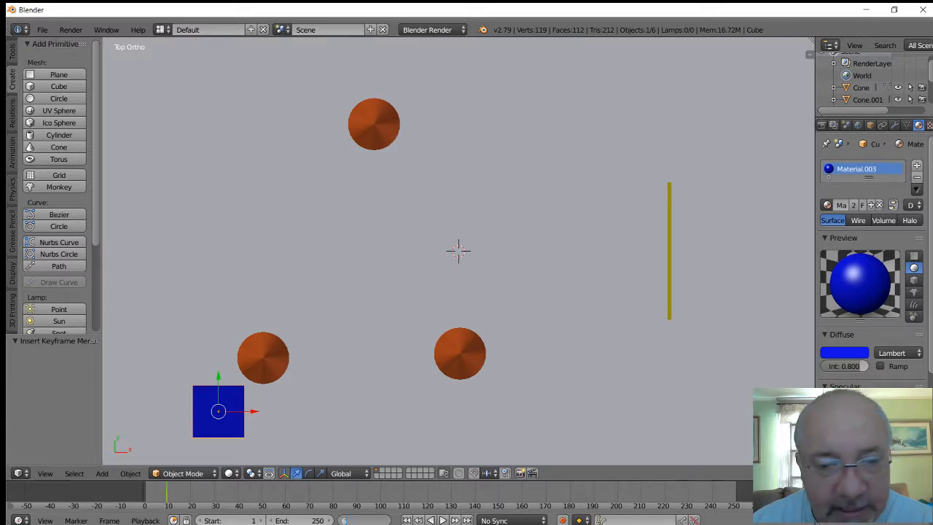
key(Return)
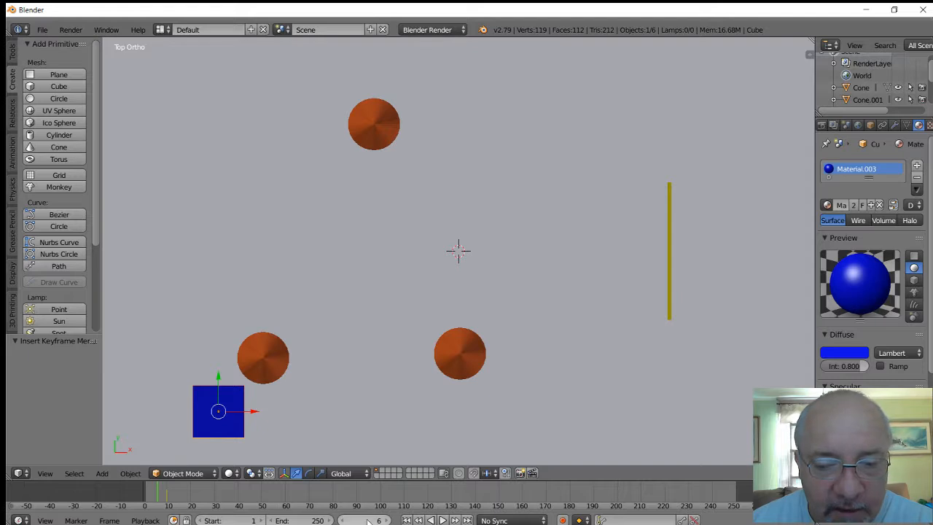
mouse_move(351, 516)
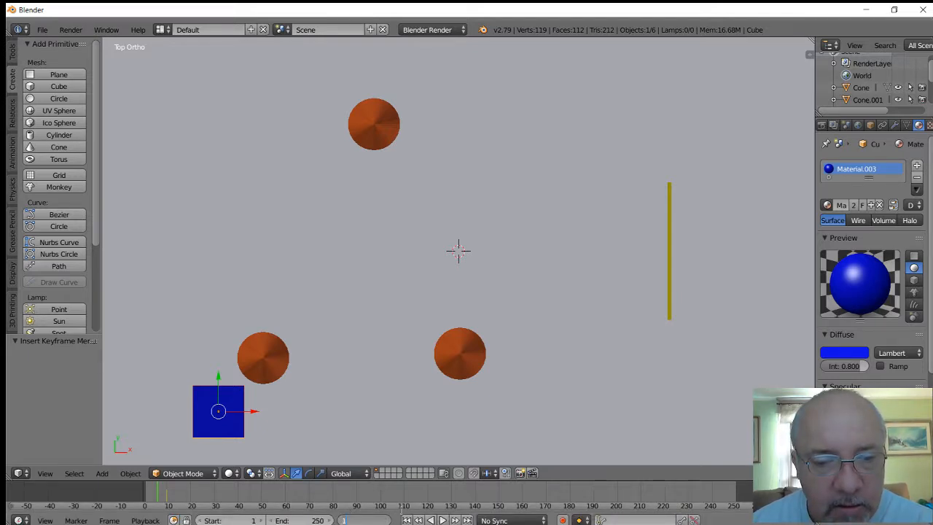
key(Return)
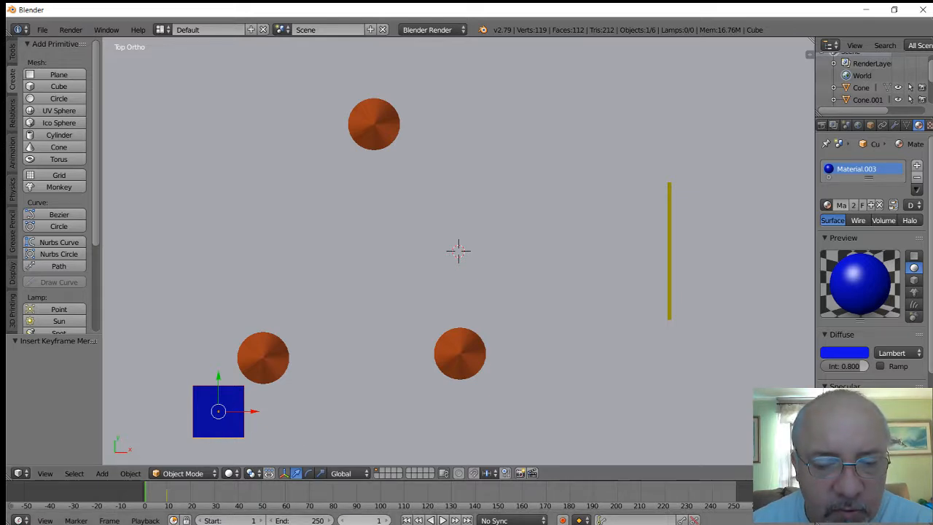
Step: At frame 15, move the blue cube about 2.73 along X and -0.17 along Y, just below the lower-left cone, and keyframe its location
click(364, 521)
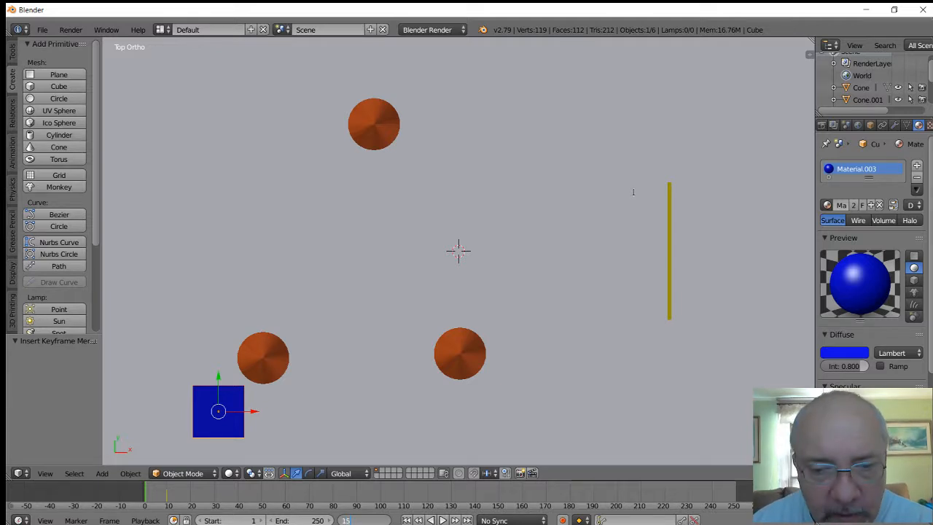
key(Return)
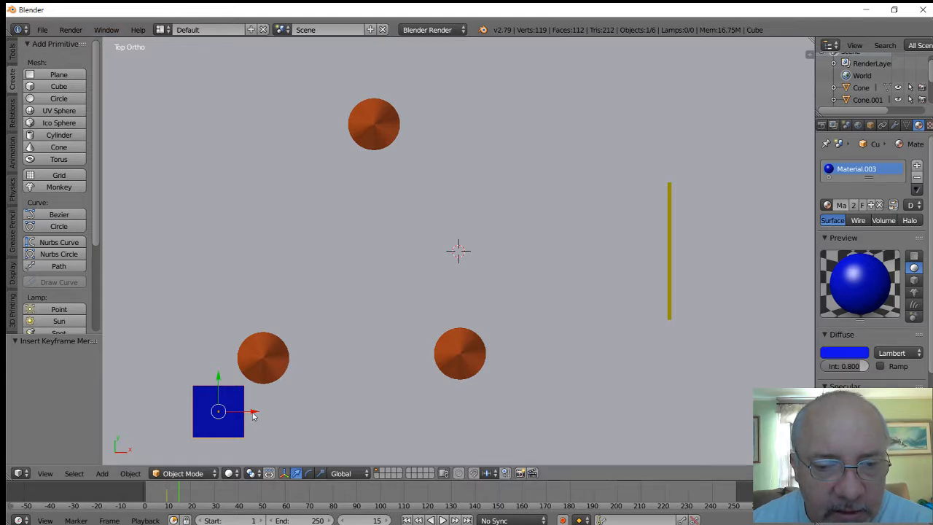
drag(252, 411, 313, 431)
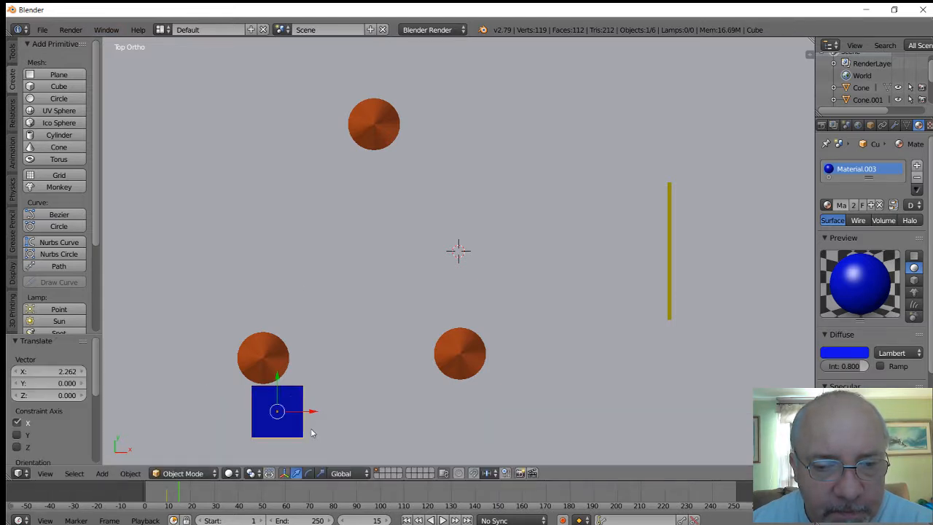
drag(278, 376, 279, 387)
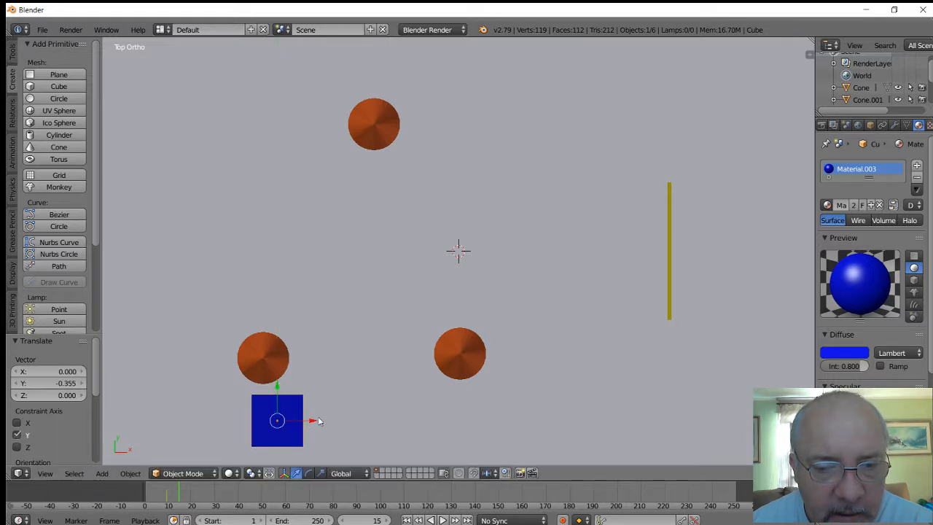
drag(313, 423, 328, 422)
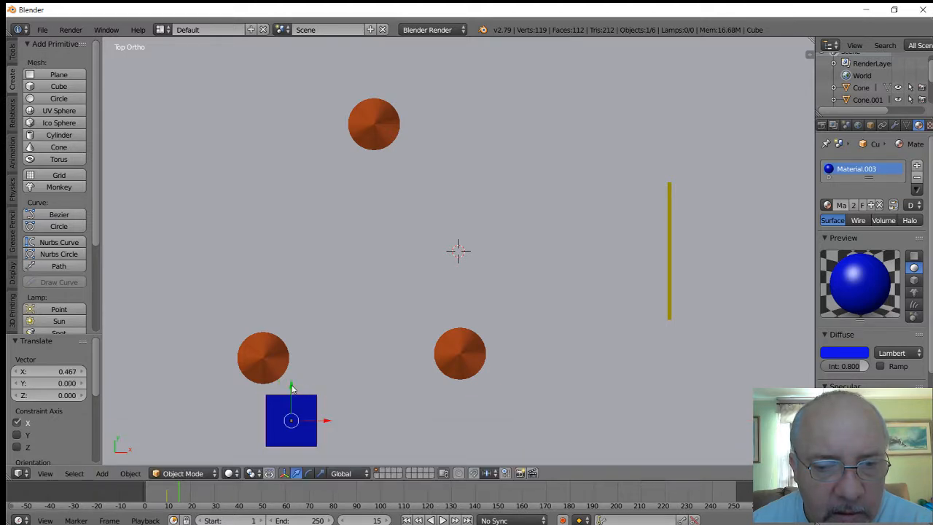
drag(292, 388, 292, 384)
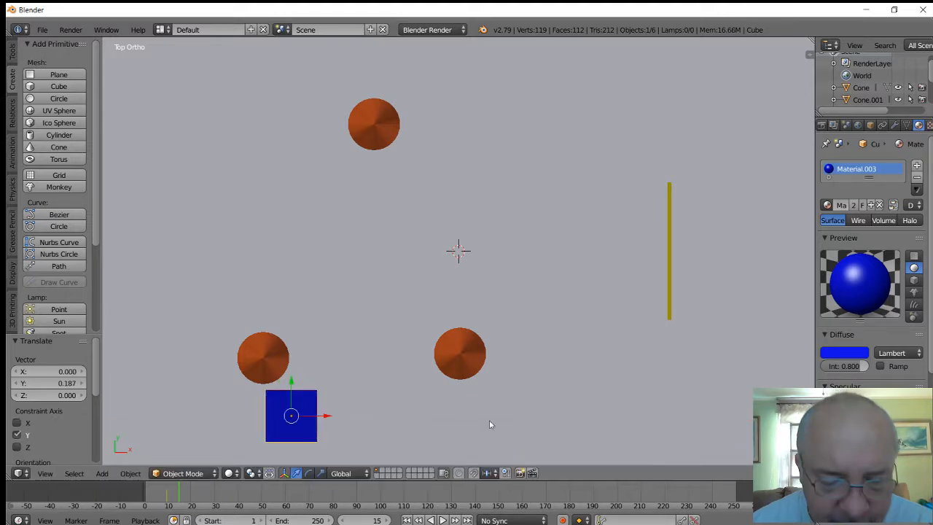
key(i)
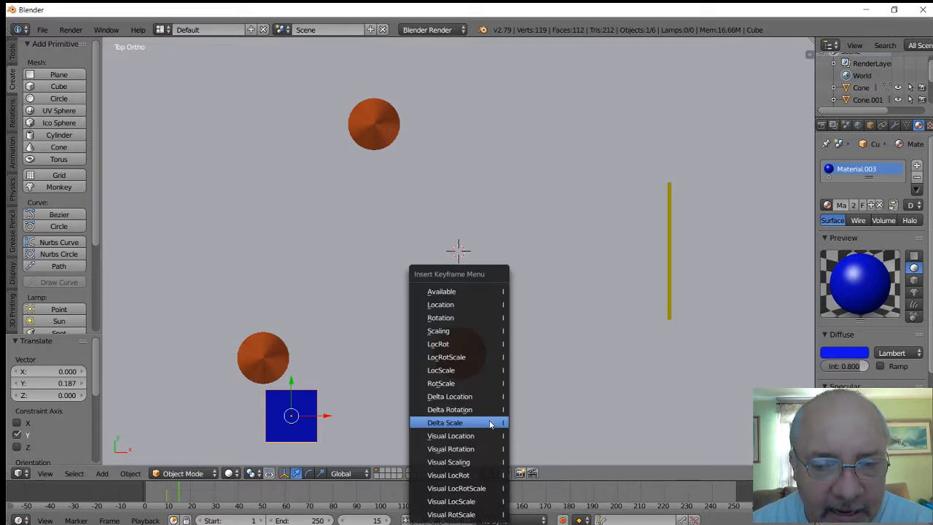
click(490, 422)
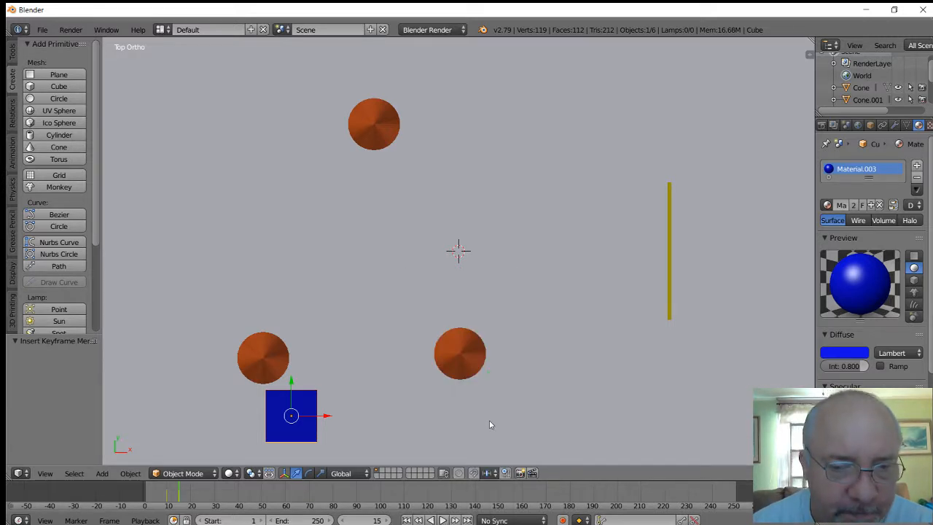
Step: At frame 20, move the blue cube about 1.61 along Y and 1.44 along X, between the two lower cones, and keyframe its location
click(377, 520)
text(20)
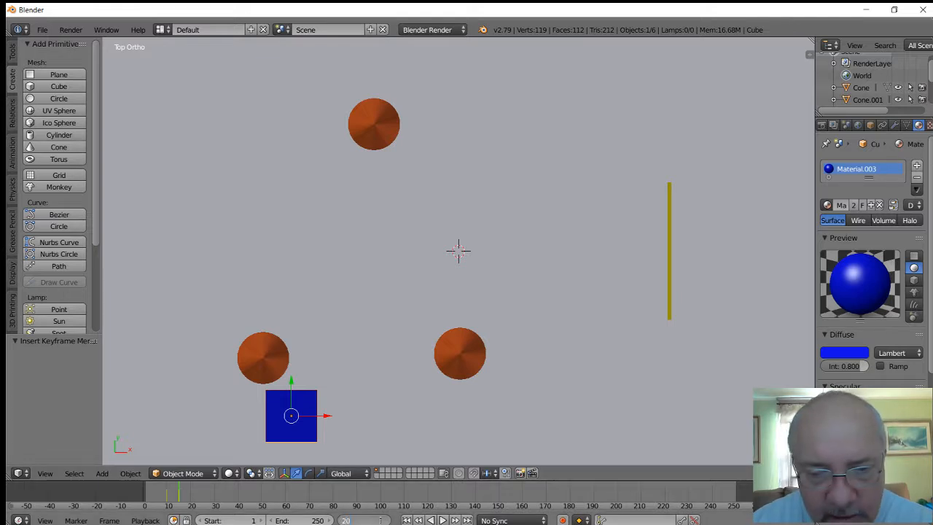
key(Return)
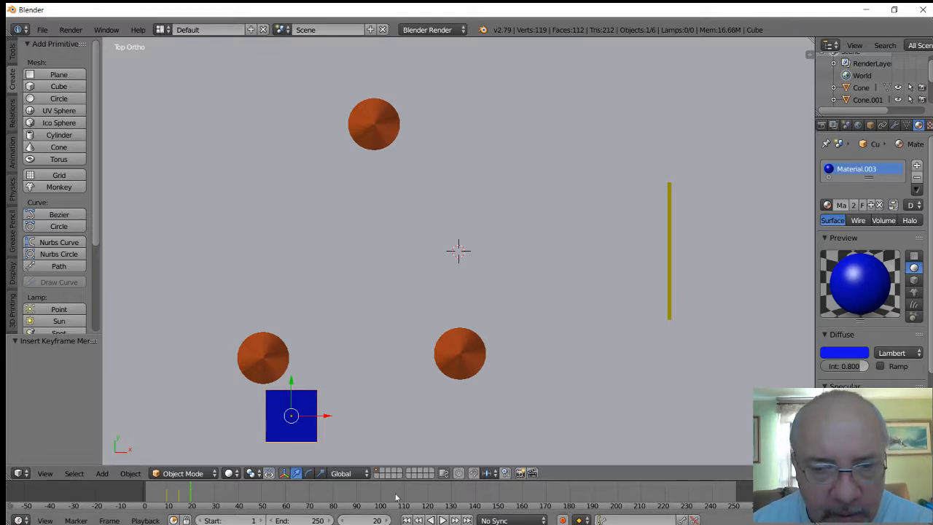
drag(292, 384, 293, 343)
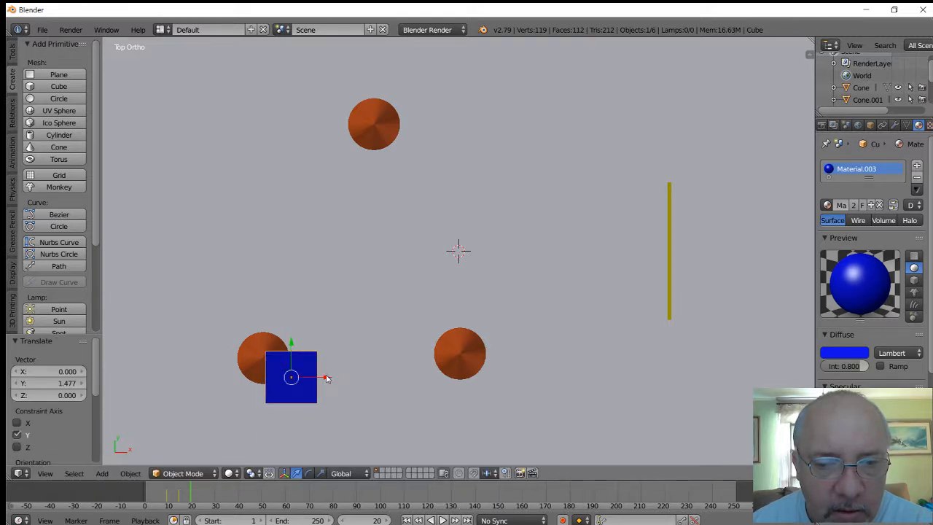
drag(326, 378, 362, 377)
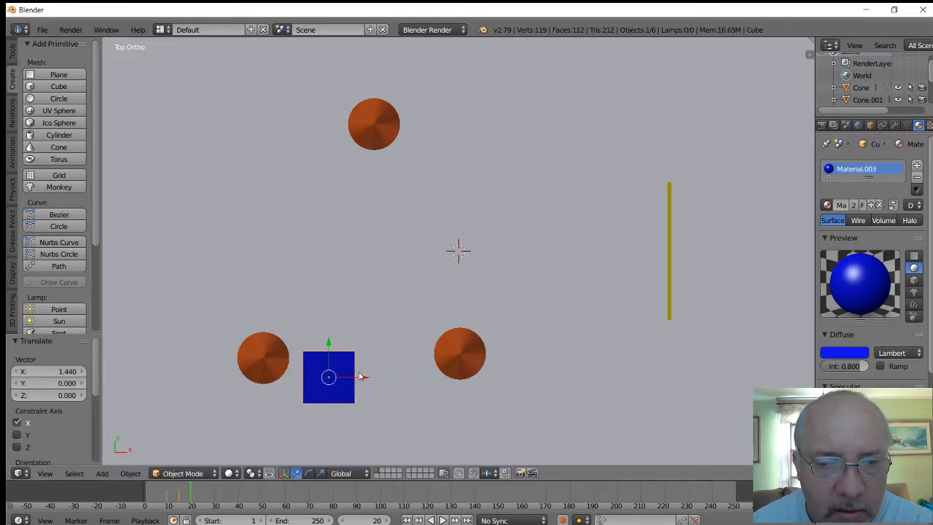
drag(329, 345, 330, 342)
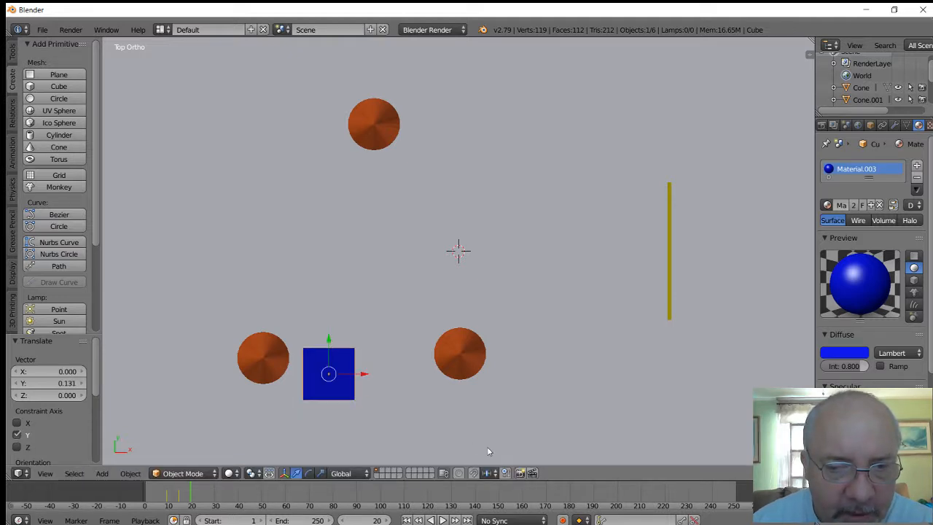
key(i)
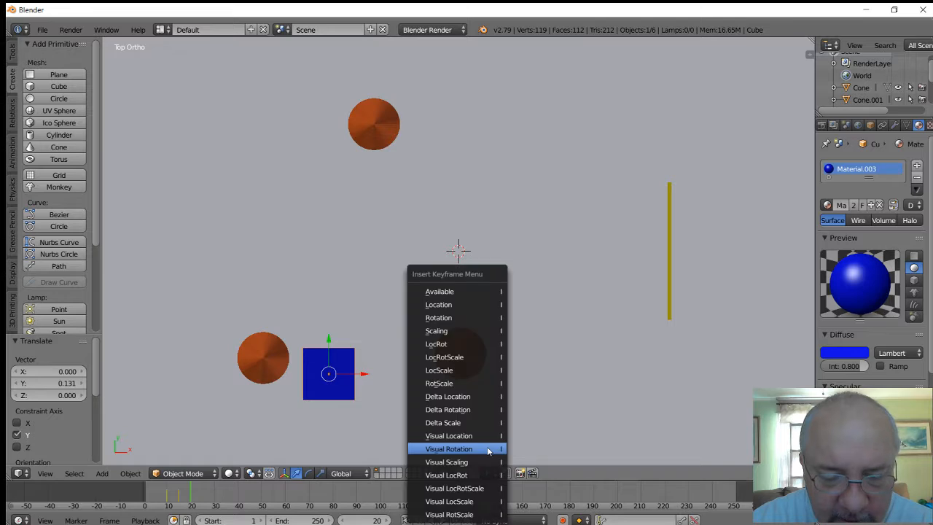
click(489, 452)
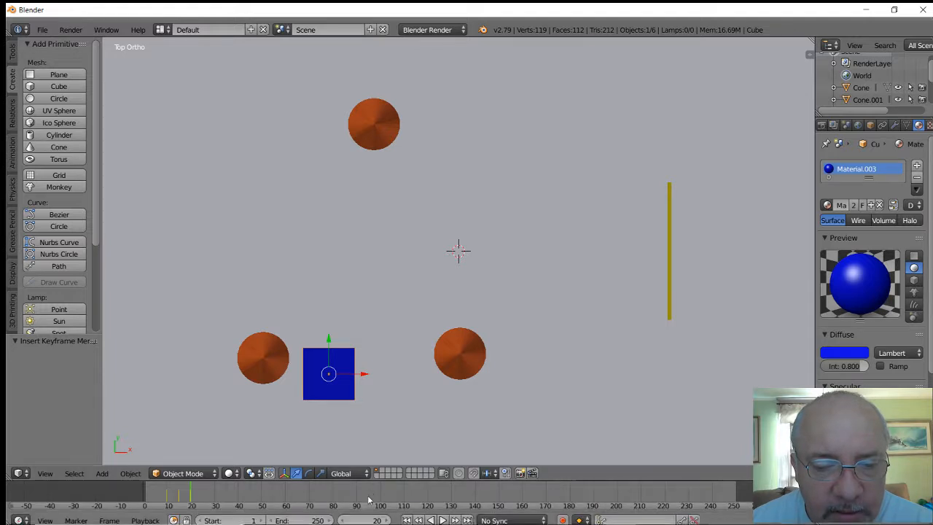
Step: At frame 30, move the blue cube about 10.56 along Y and slightly along negative X, up-left of the upper cone, and keyframe its location
click(368, 520)
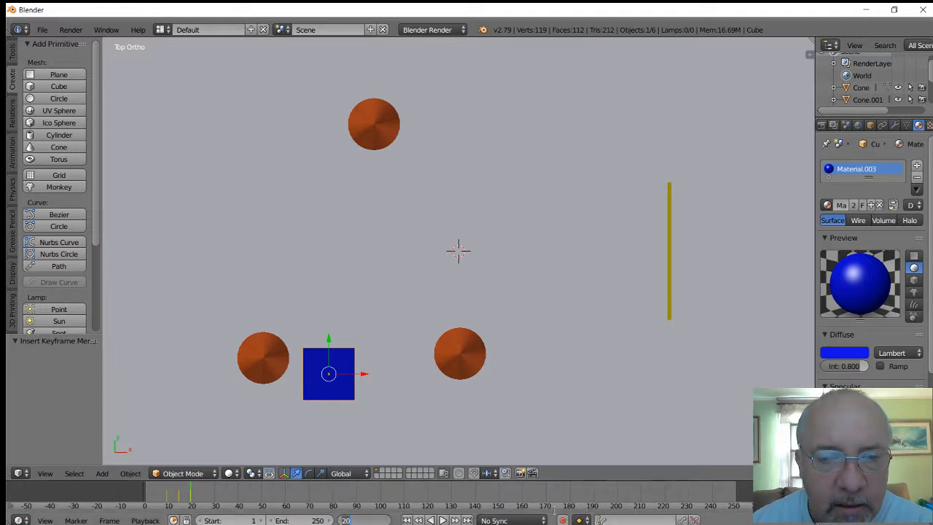
text(3)
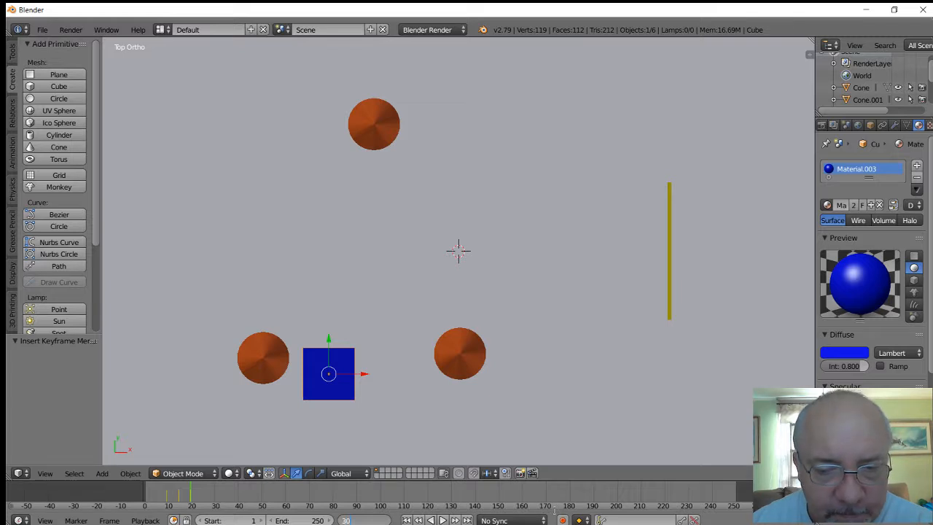
key(Return)
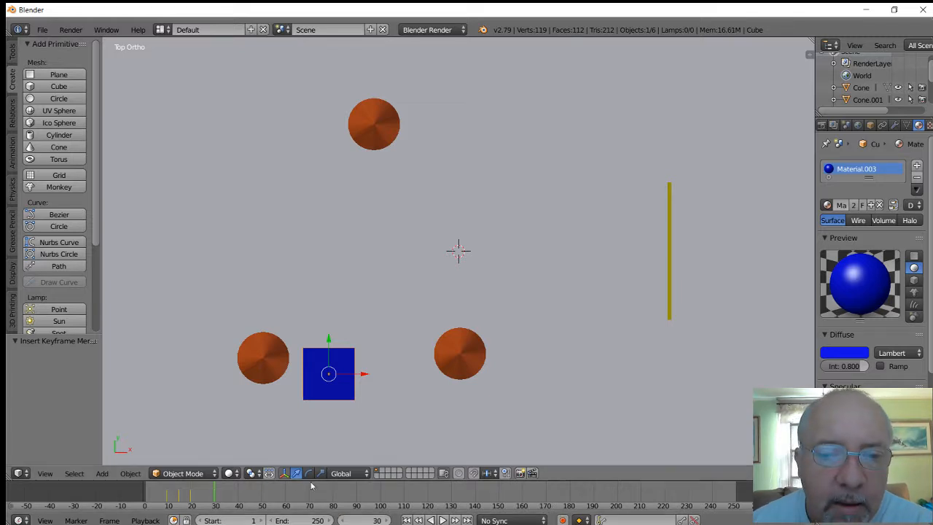
drag(321, 343, 306, 81)
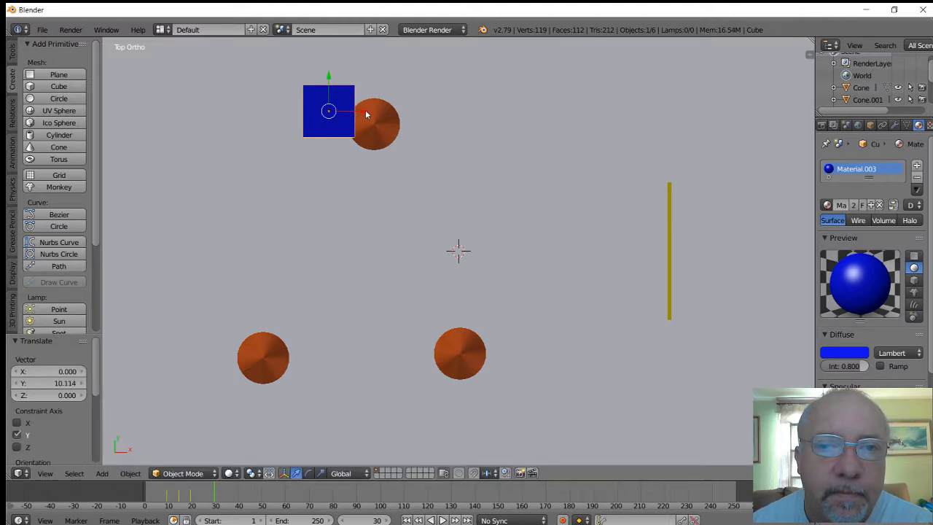
drag(367, 114, 307, 71)
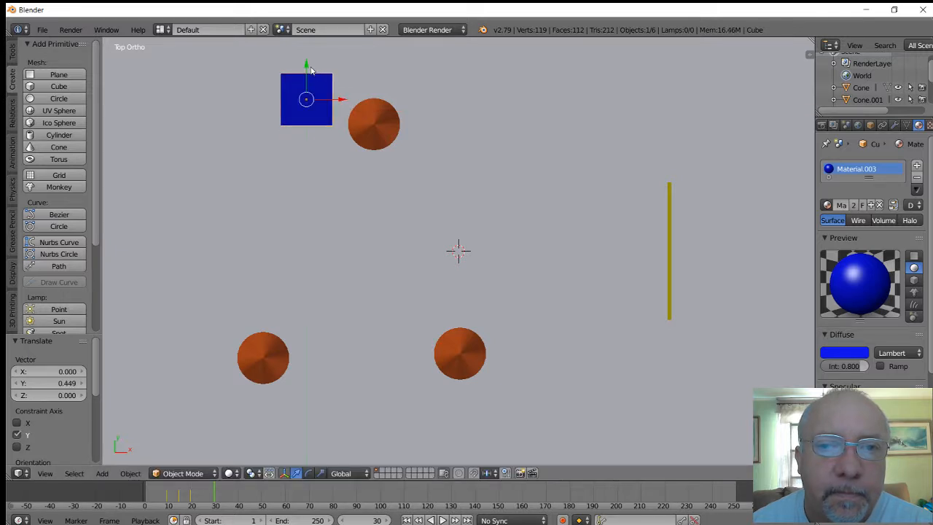
key(i)
click(542, 217)
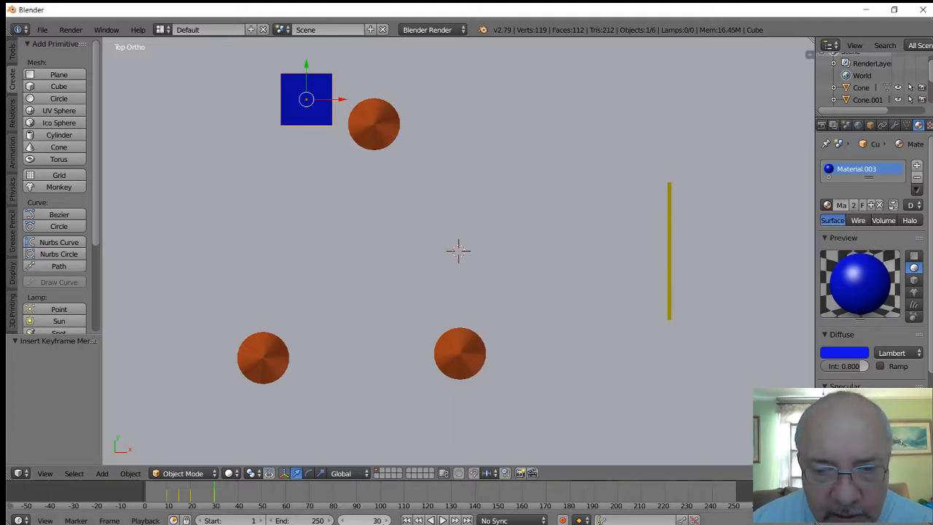
Step: At frame 35, move the blue cube about 1.46 along Y and along positive X to just above the upper cone, and try to keyframe it
click(373, 520)
text(35)
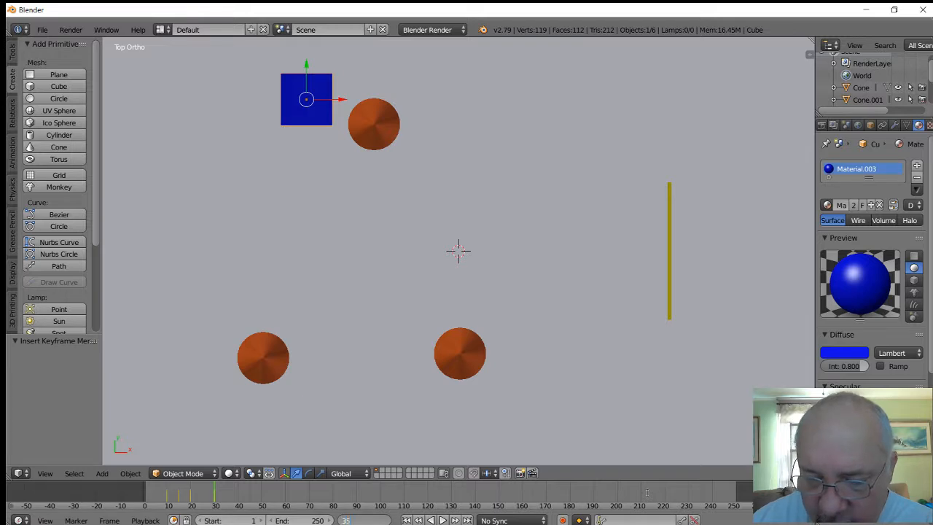
key(Return)
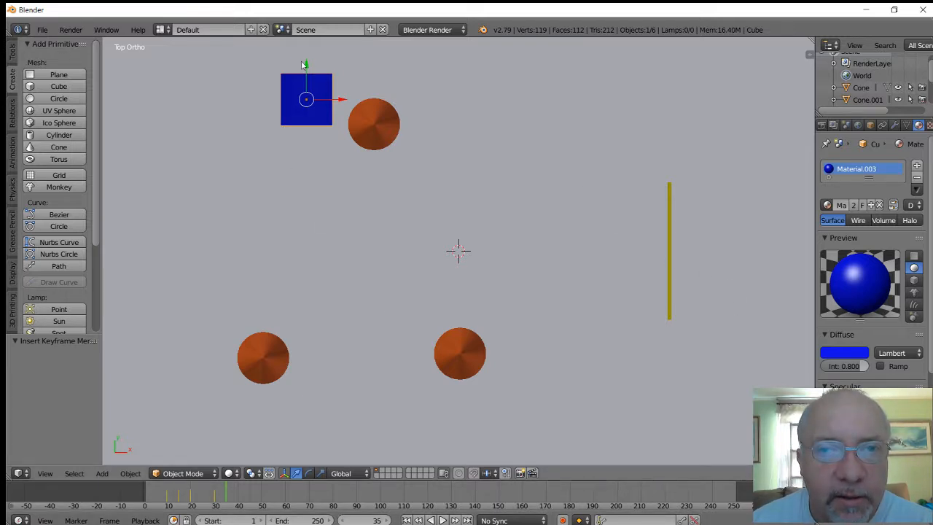
drag(306, 65, 307, 38)
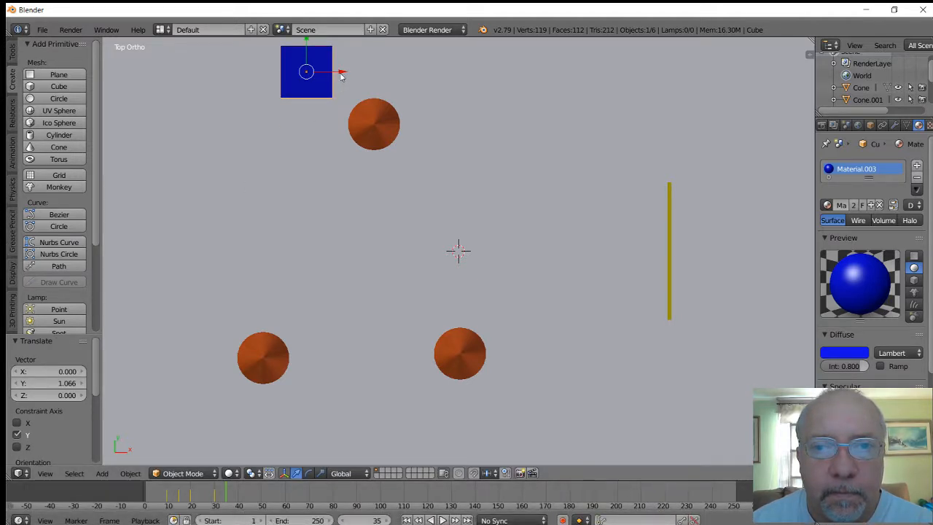
drag(339, 76, 348, 453)
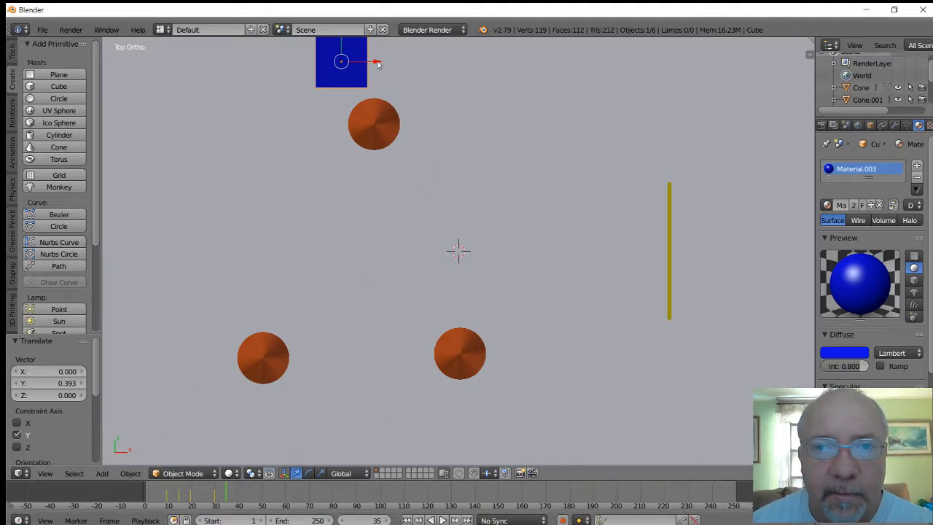
drag(377, 64, 387, 62)
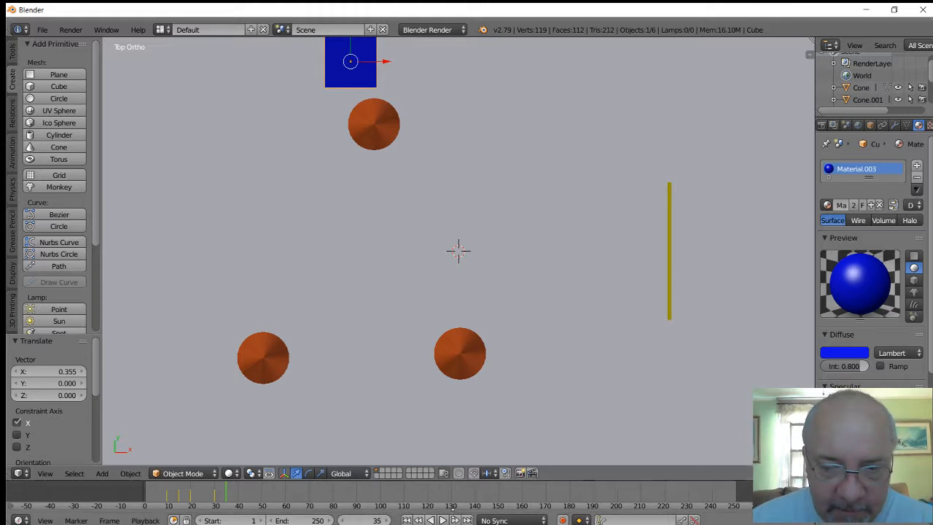
key(i)
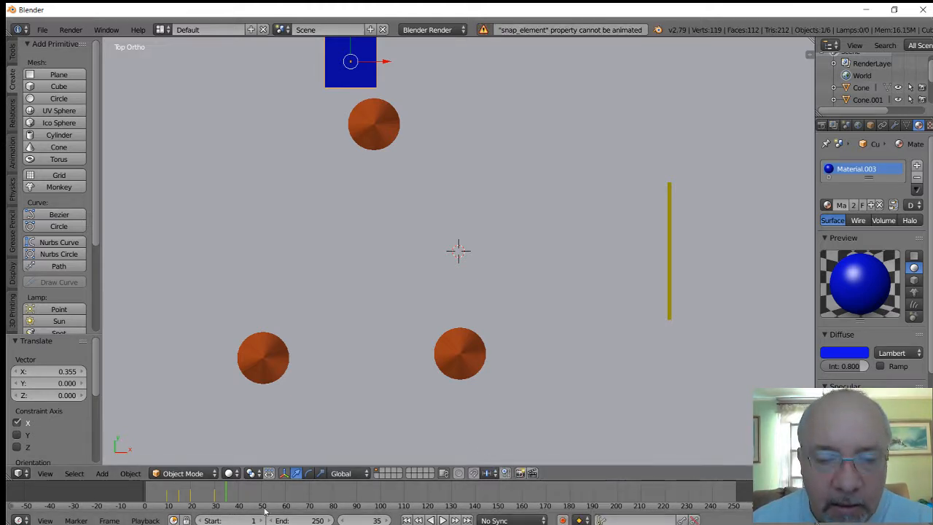
Step: Set the timeline's current frame to 40
click(373, 520)
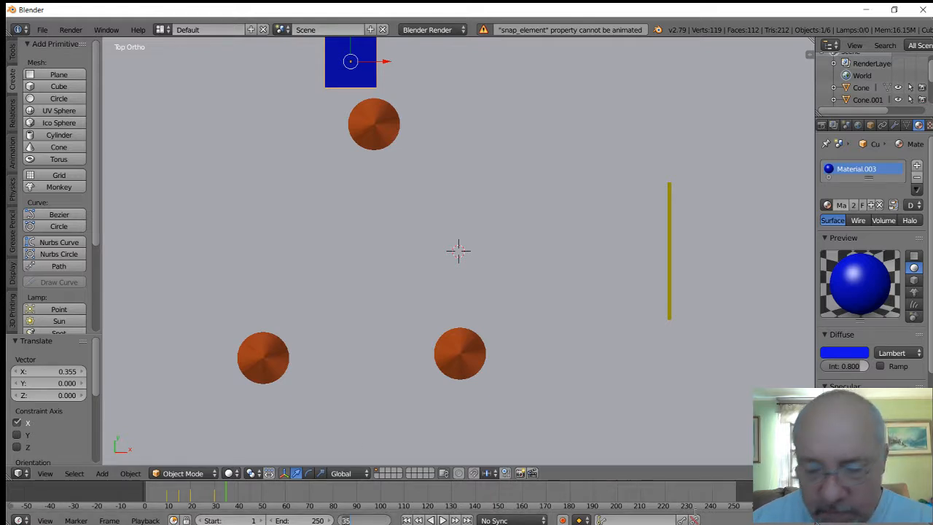
text(40)
key(Return)
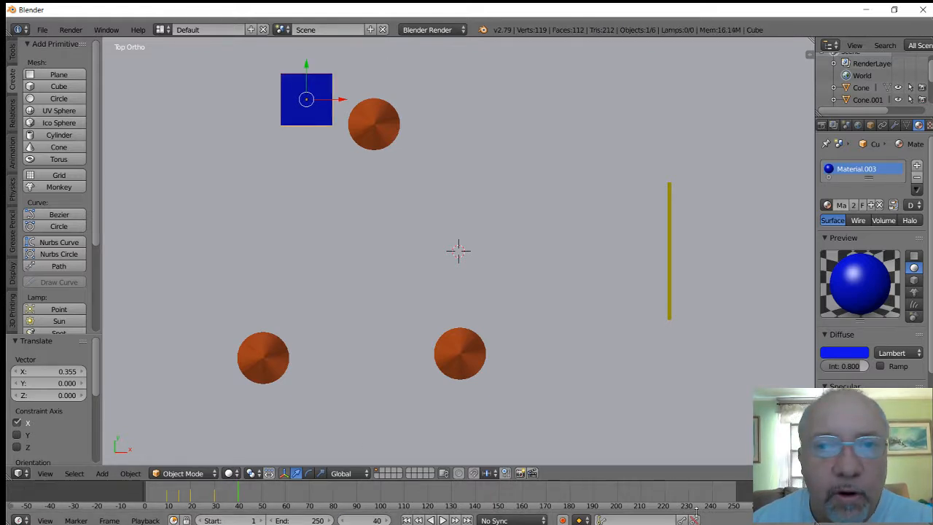
Step: At frame 35, move the blue cube about 1.59 along Y and along positive X to just above the upper cone, and keyframe its location
mouse_move(696, 521)
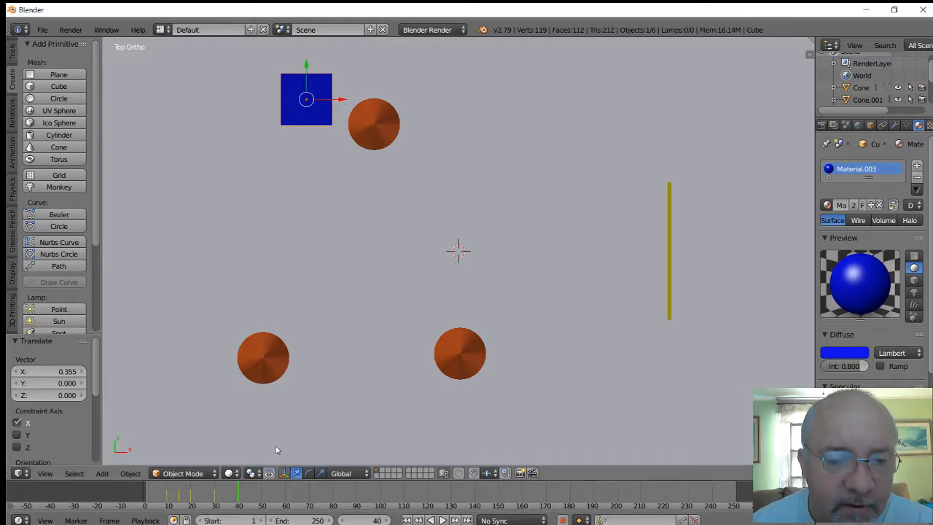
click(383, 518)
text(3)
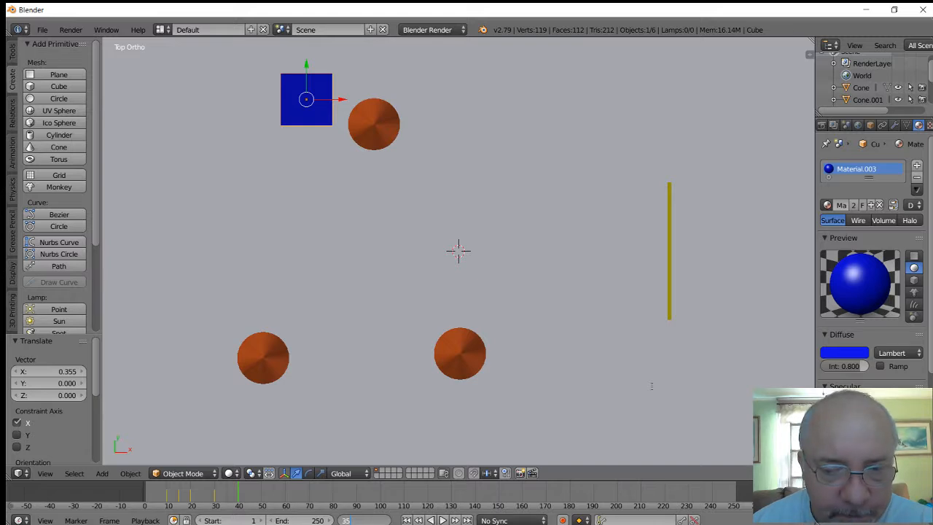
text(5)
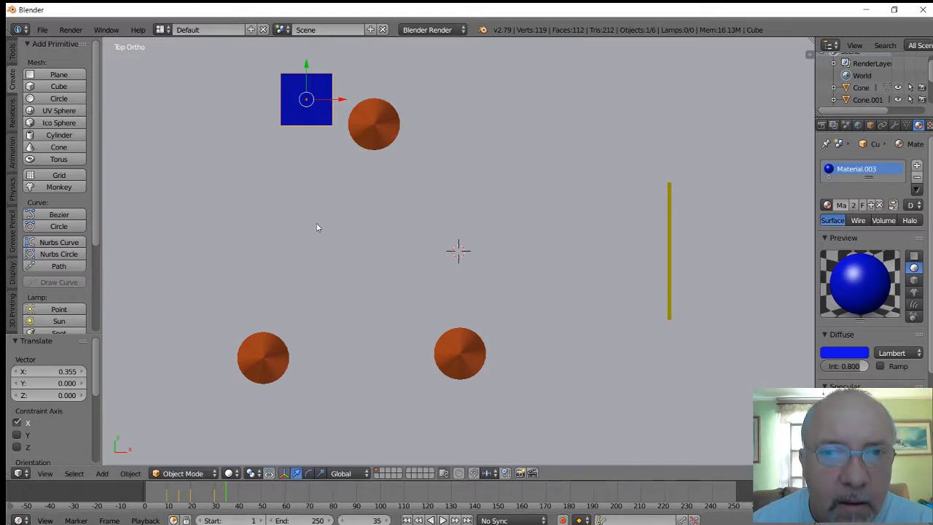
key(Return)
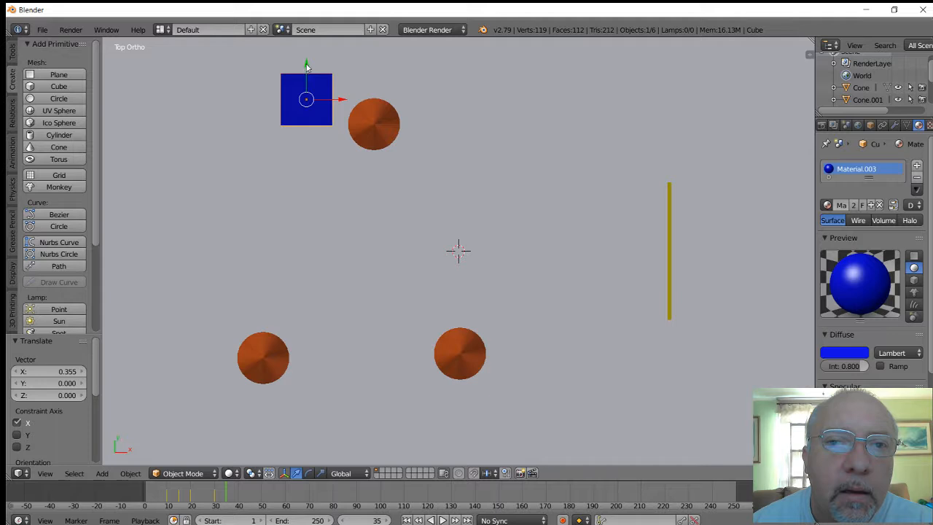
drag(306, 67, 306, 39)
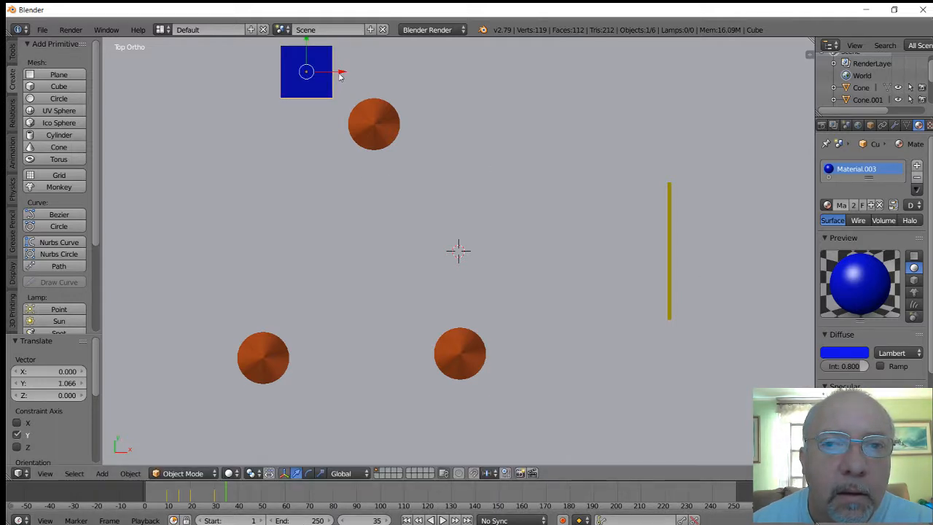
drag(343, 74, 385, 73)
drag(351, 42, 350, 28)
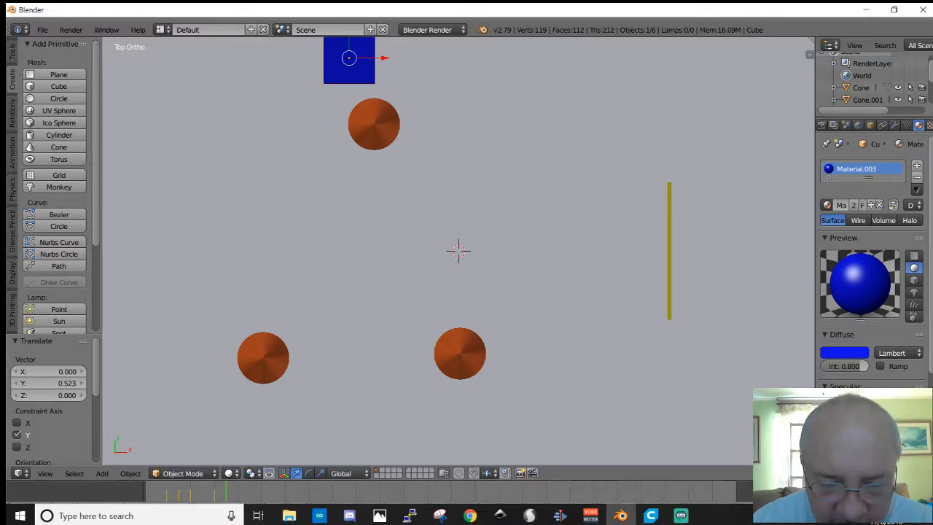
key(i)
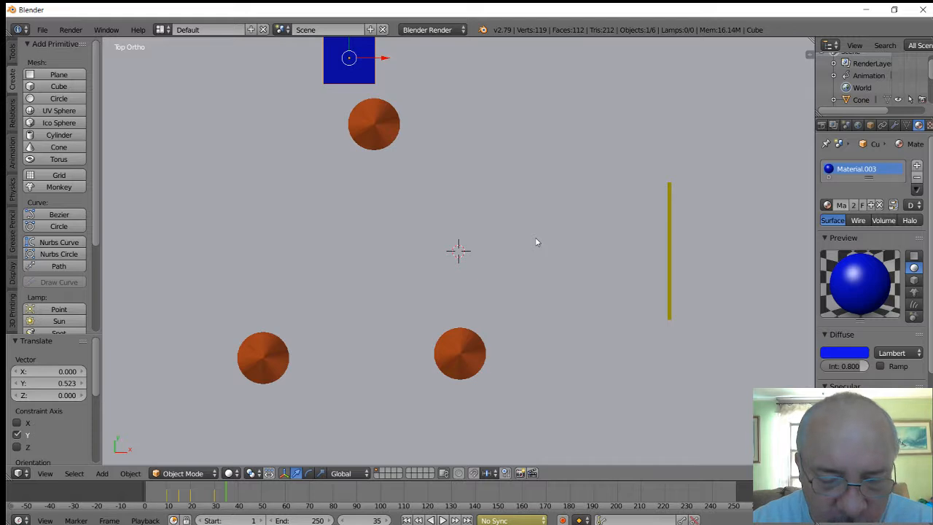
key(i)
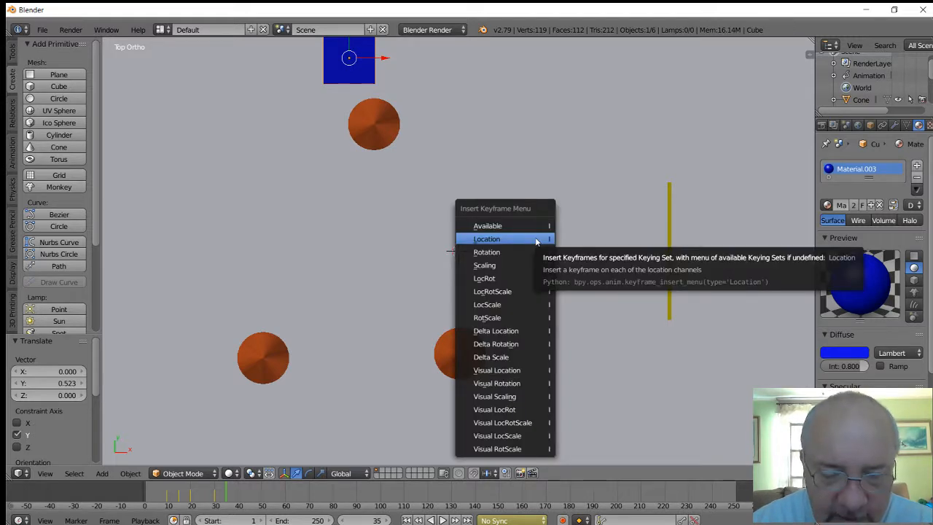
click(536, 241)
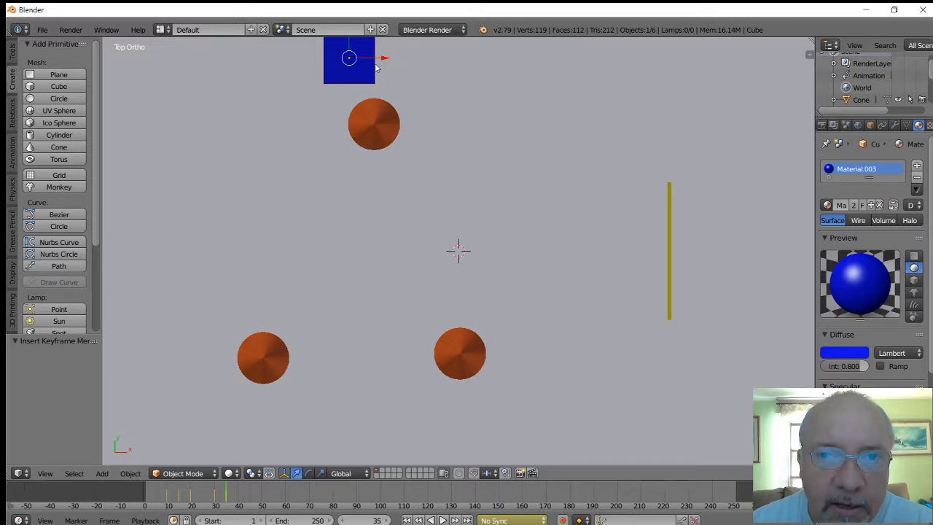
drag(387, 62, 467, 71)
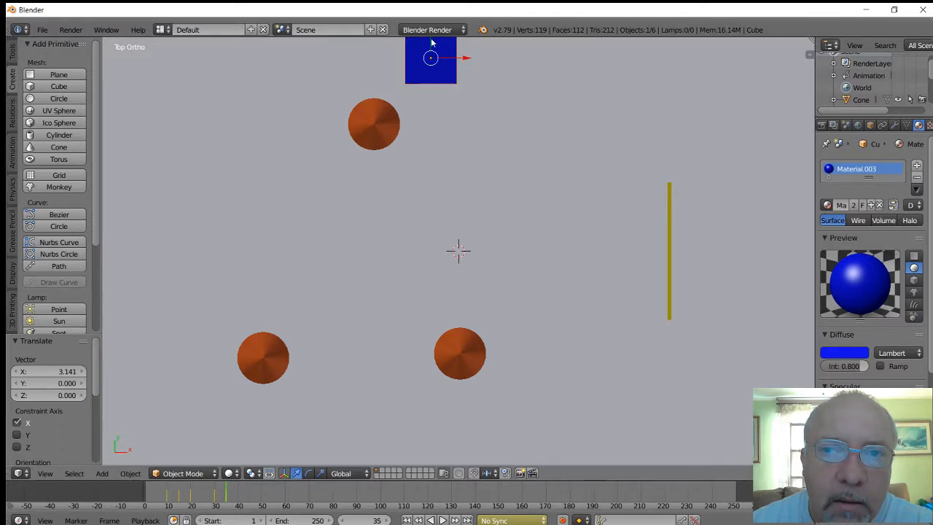
drag(431, 43, 429, 79)
drag(465, 94, 472, 93)
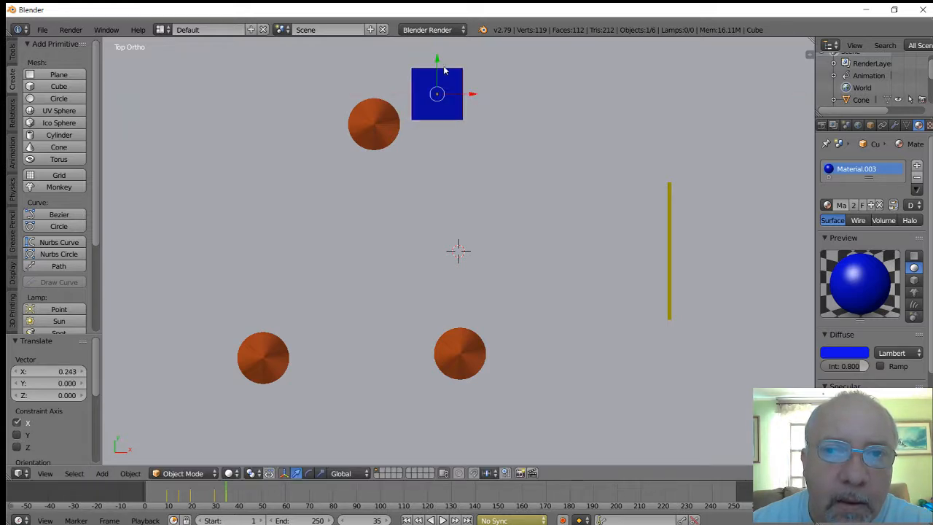
drag(438, 61, 437, 70)
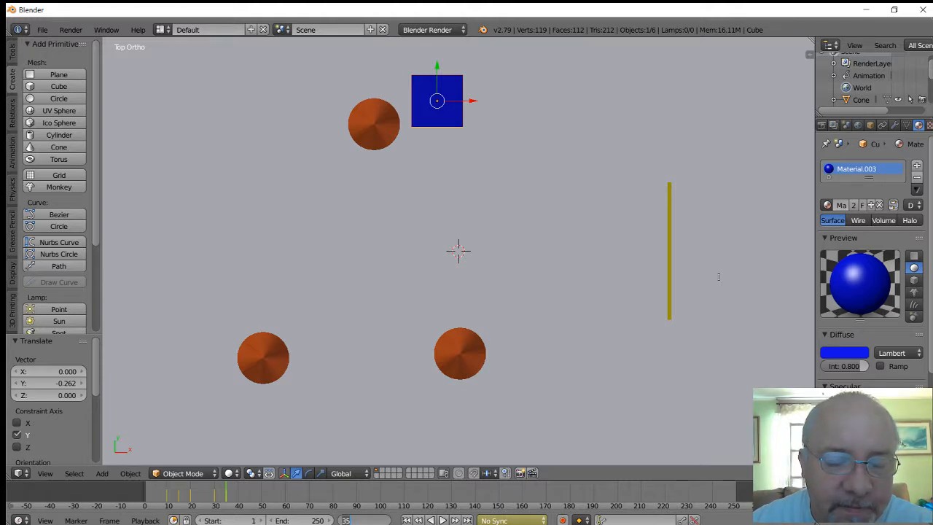
Step: At frame 40, move the blue cube about 3.48 along X and along negative Y to just right of the upper cone, and keyframe its location
text(40)
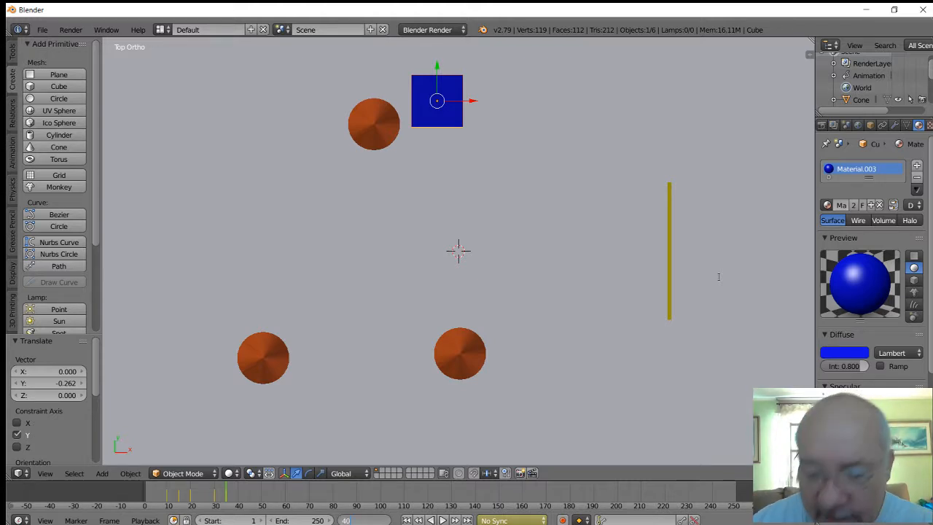
key(Return)
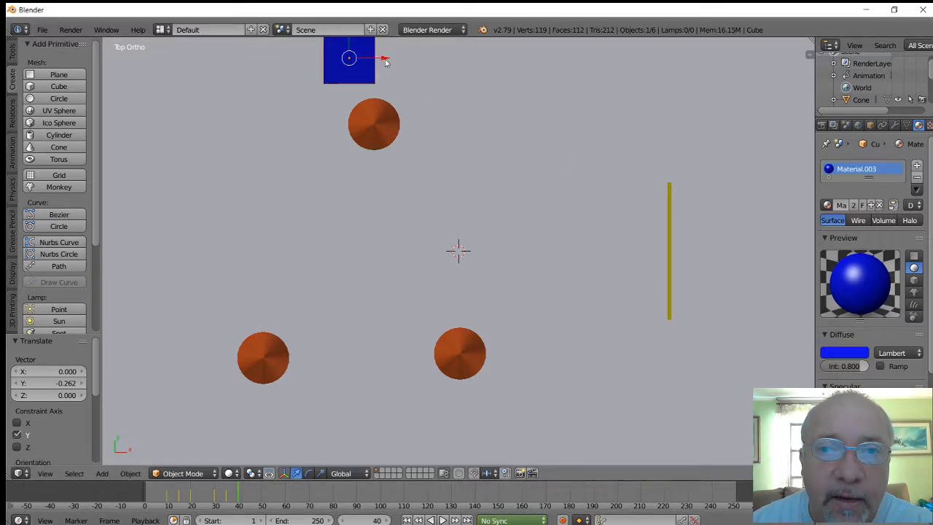
drag(382, 58, 467, 87)
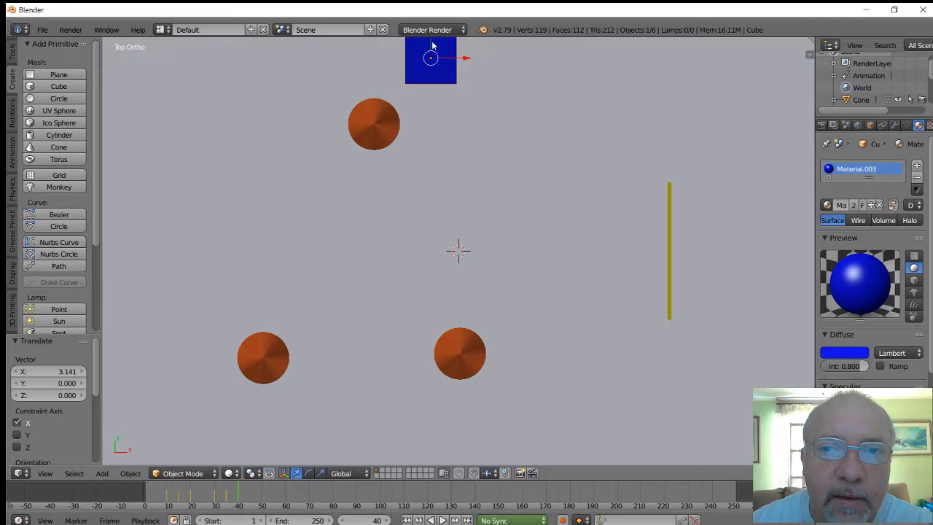
mouse_move(430, 37)
mouse_down()
mouse_move(430, 100)
mouse_move(424, 26)
mouse_up()
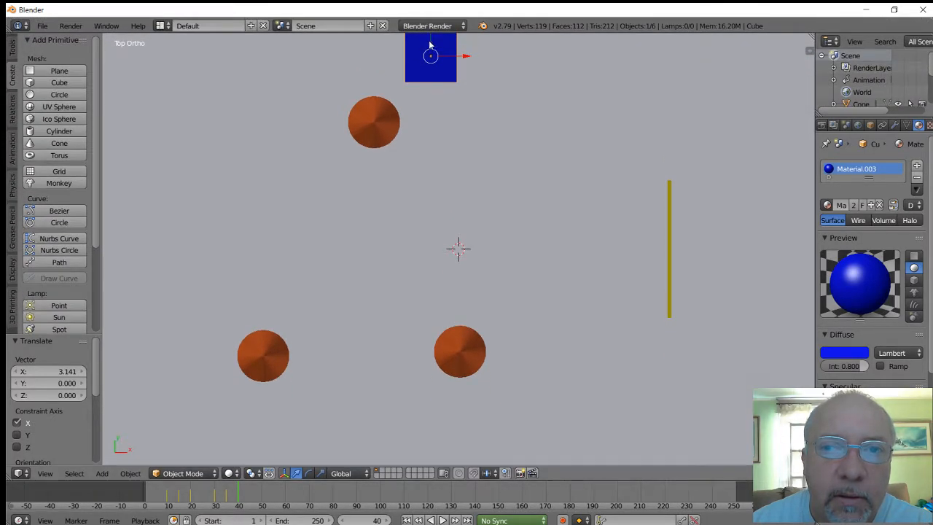
drag(428, 45, 477, 101)
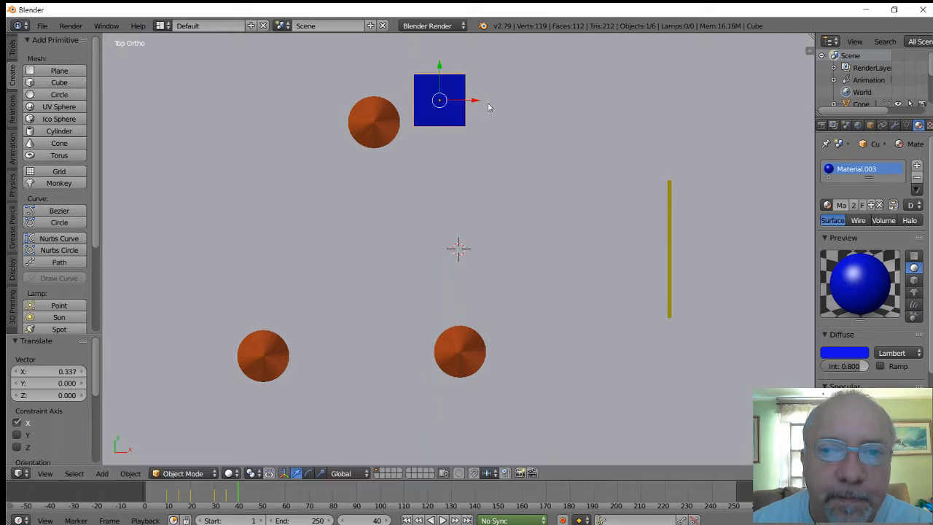
key(i)
click(314, 360)
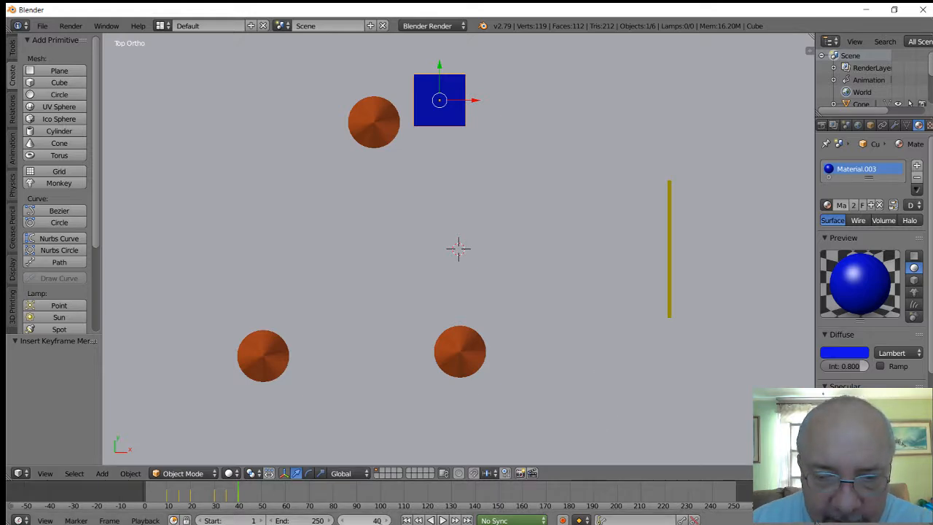
Step: At frame 50, move the blue cube about -10.66 along Y and -1.65 along X, between the two lower cones, and keyframe its location
click(379, 521)
text(50)
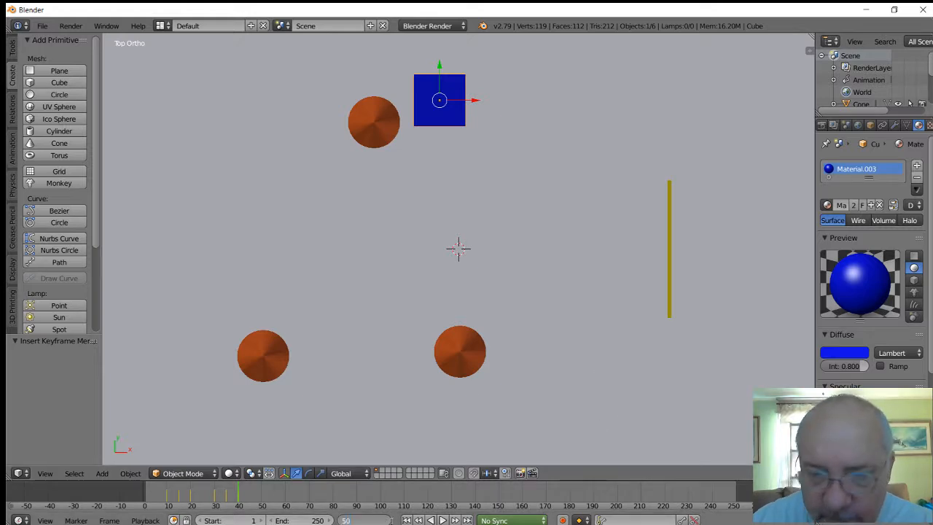
key(Return)
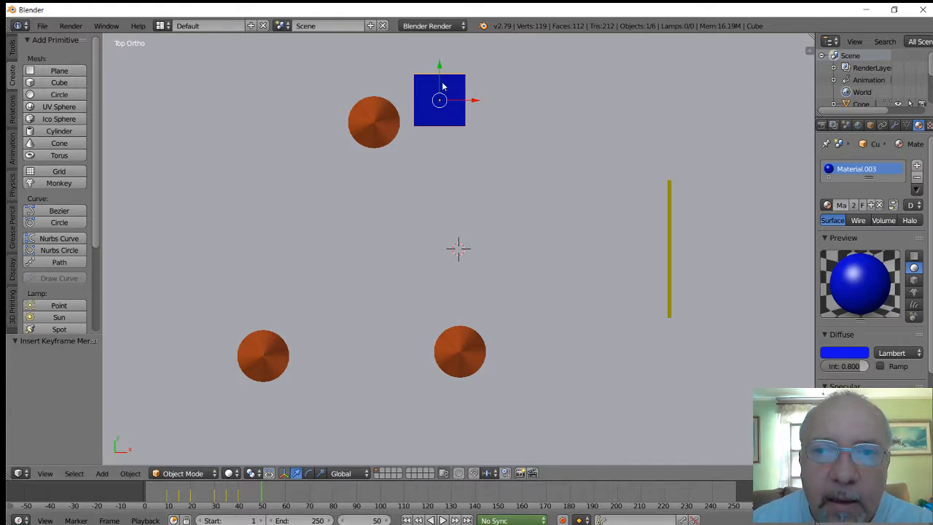
key(g)
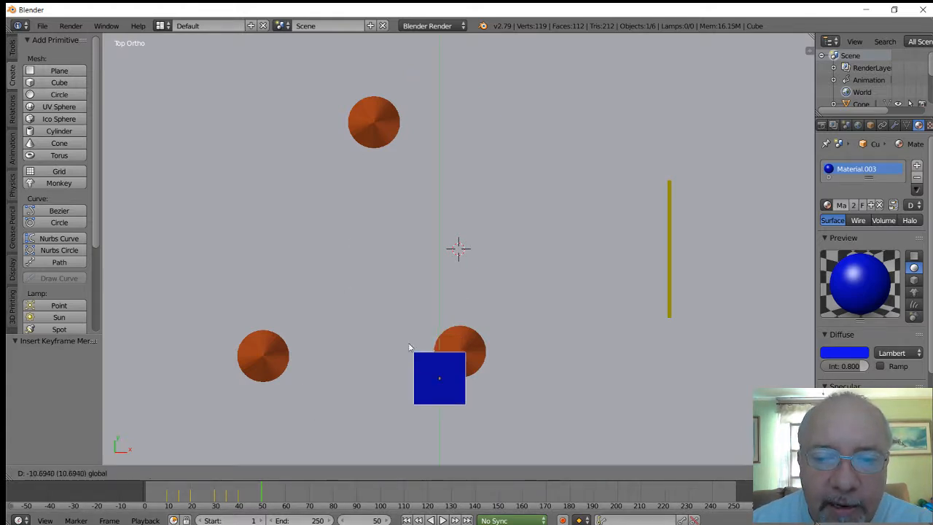
click(490, 394)
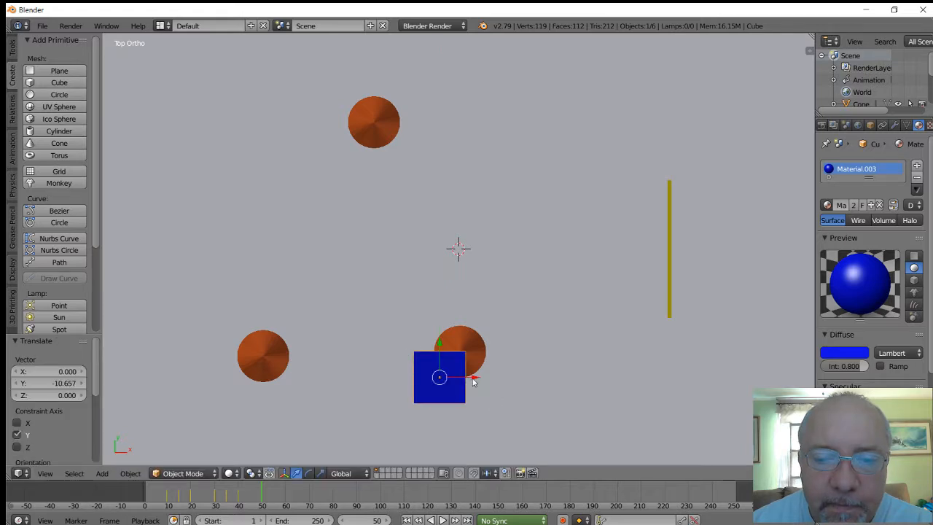
drag(474, 380, 431, 378)
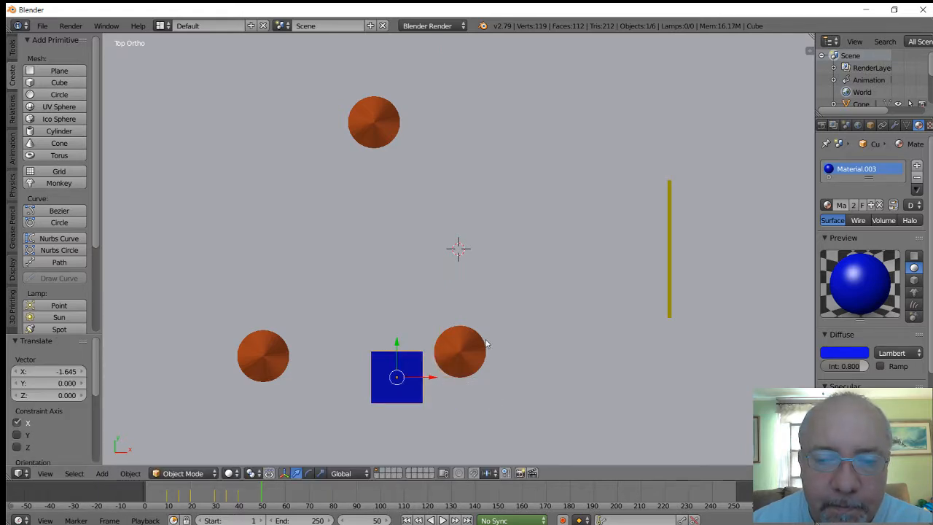
key(i)
click(513, 226)
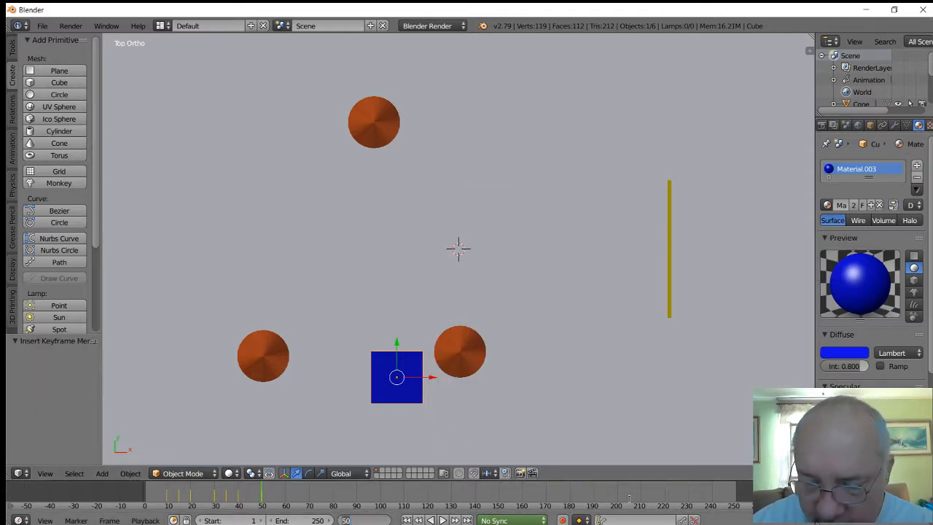
Step: At frame 55, move the blue cube about -1.40 along Y and along positive X to just below the lower-right cone, and keyframe its location
text(55)
key(Return)
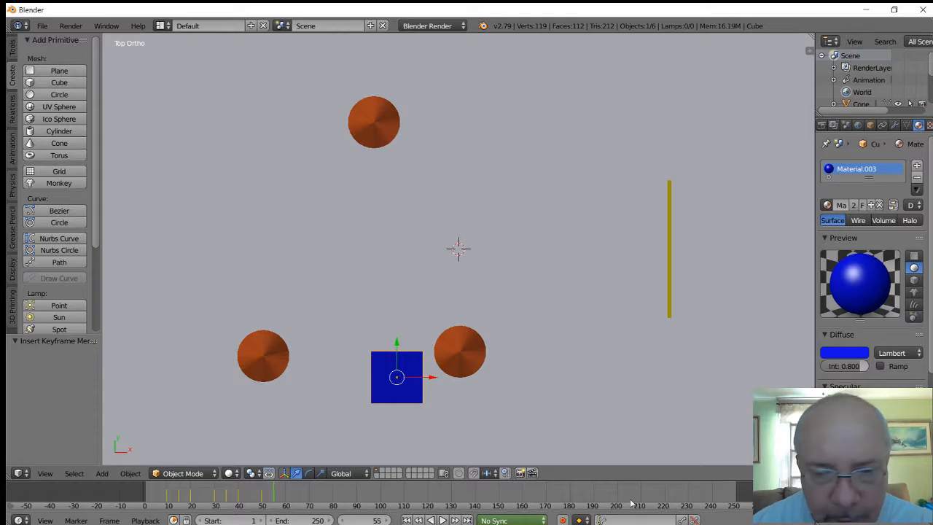
drag(430, 378, 476, 386)
drag(442, 342, 448, 380)
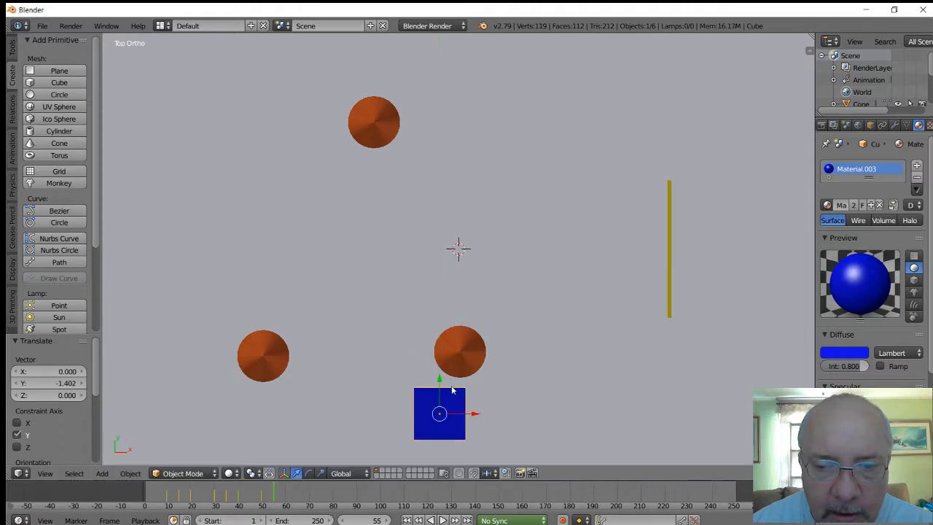
drag(478, 417, 496, 416)
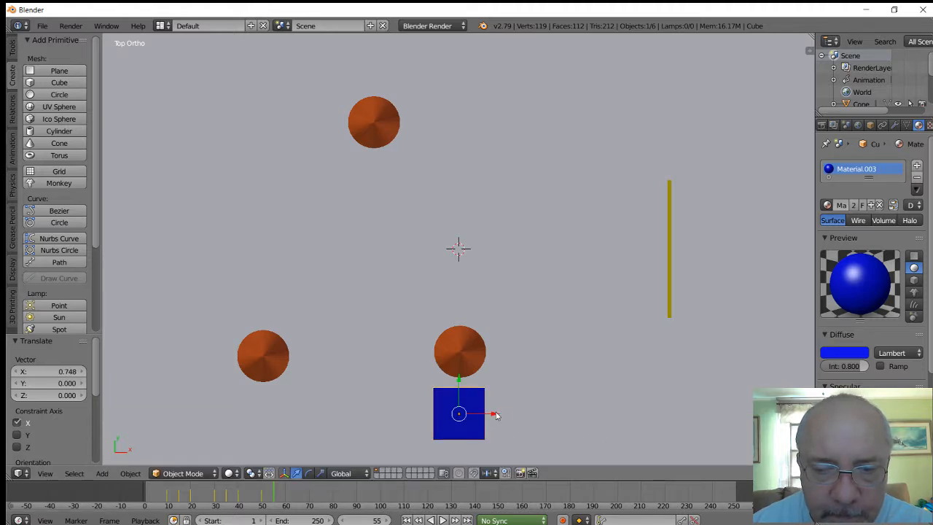
drag(495, 417, 485, 418)
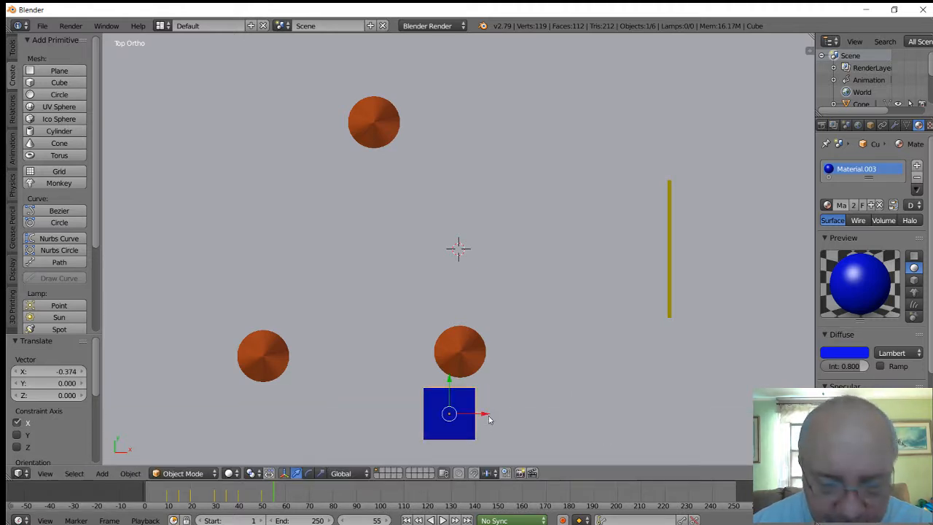
key(i)
click(601, 297)
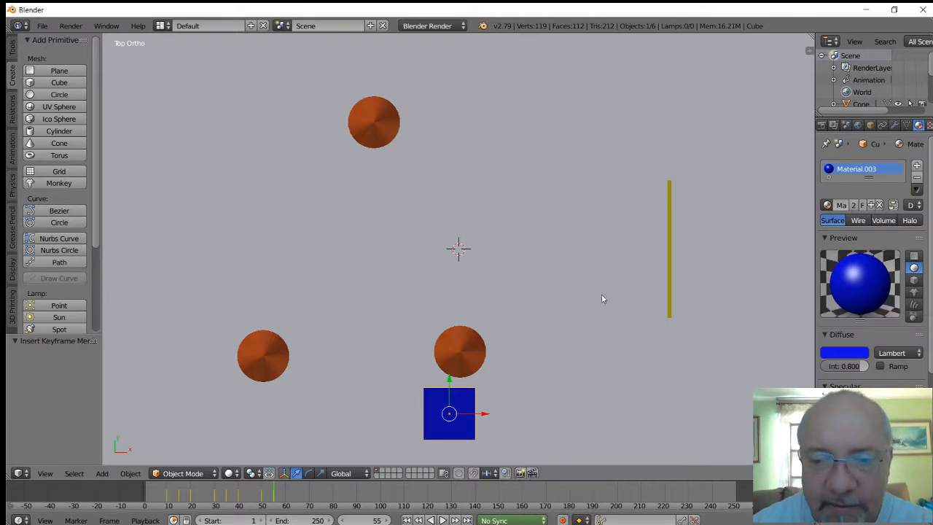
Step: At frame 60, move the blue cube along positive X and about 0.95 along Y, to the lower-right cone's right side, and keyframe its location
click(372, 521)
text(6)
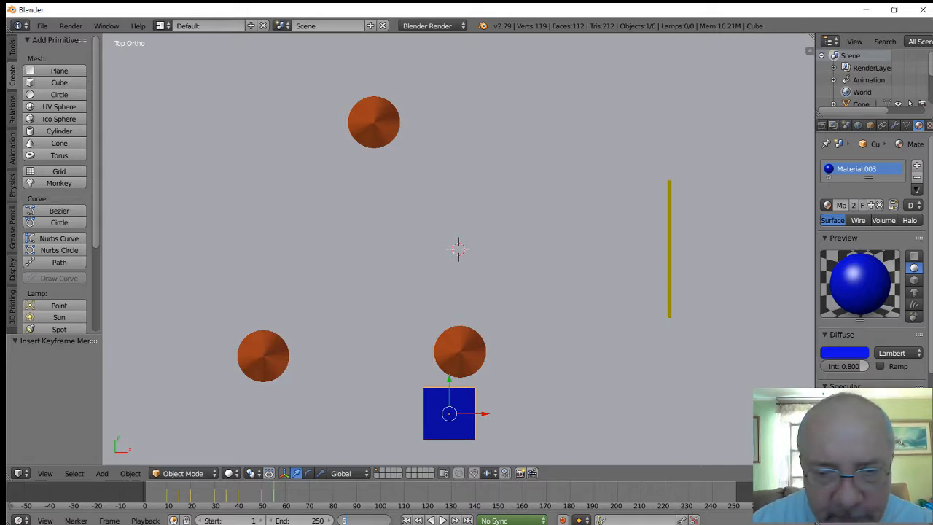
text(0)
key(Return)
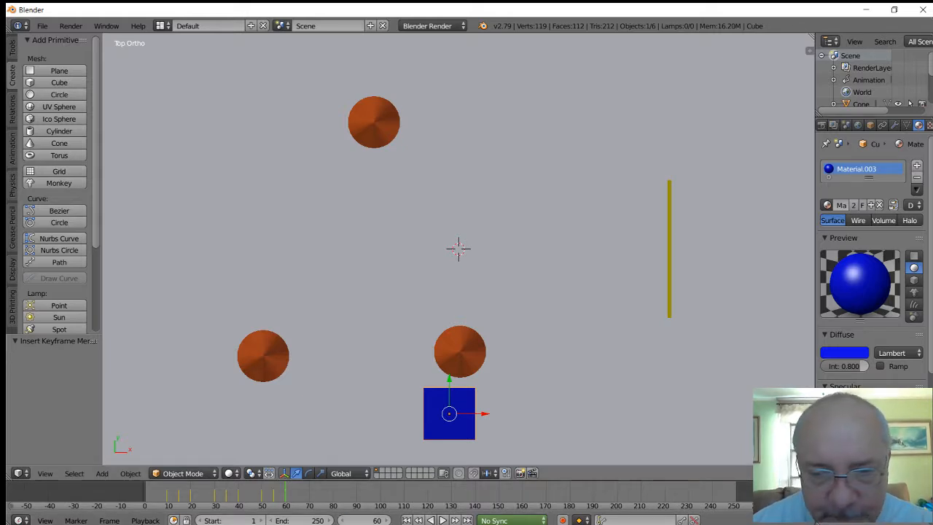
drag(485, 413, 549, 412)
drag(513, 380, 522, 361)
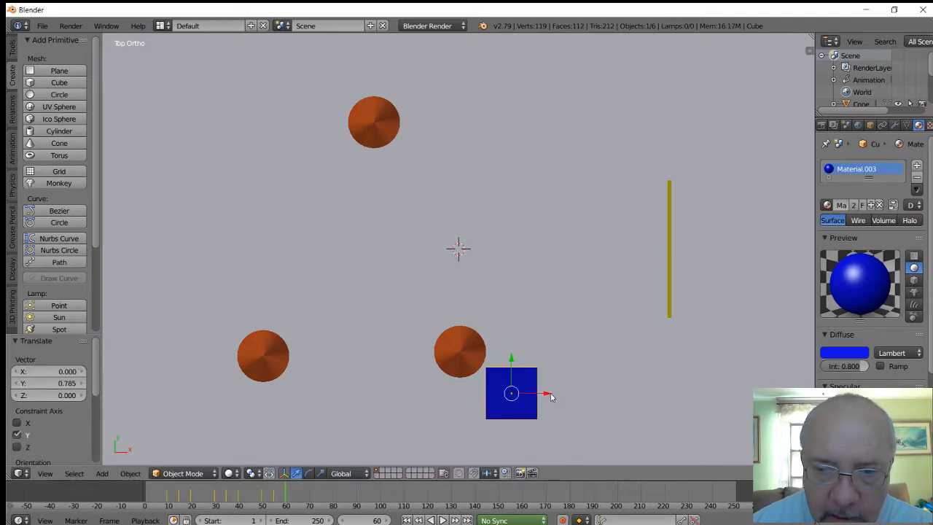
drag(552, 397, 562, 394)
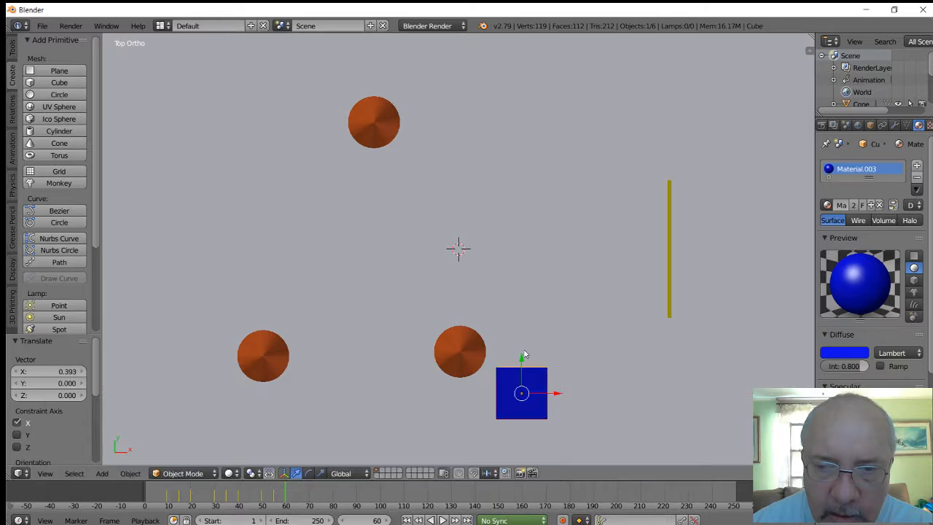
drag(521, 360, 525, 360)
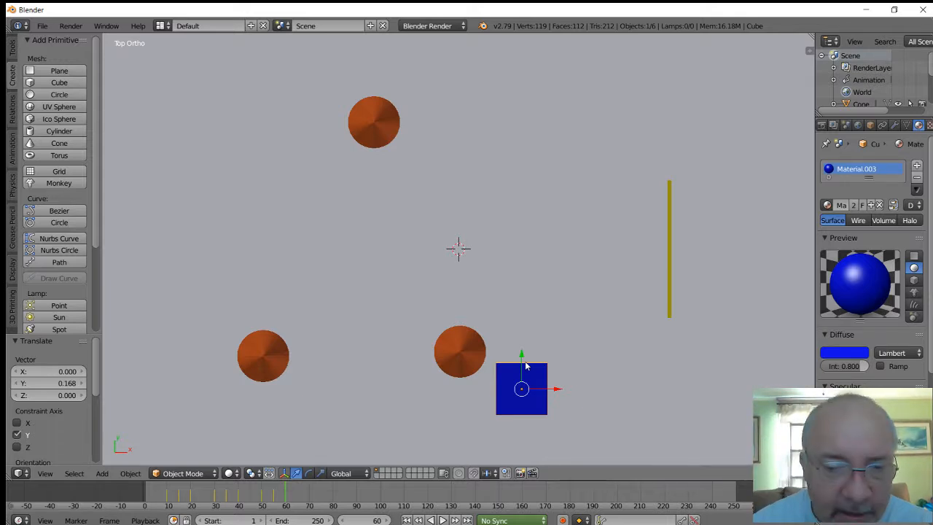
key(i)
click(561, 320)
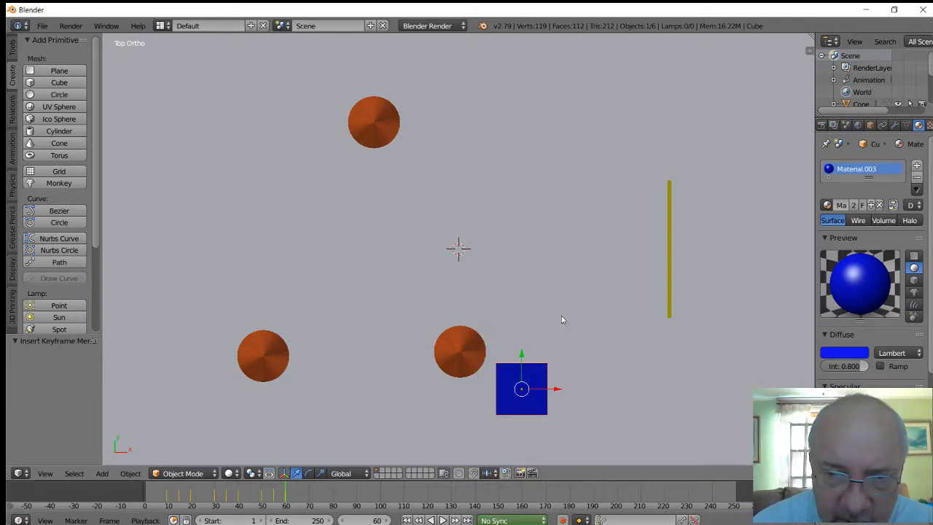
key(KP_1)
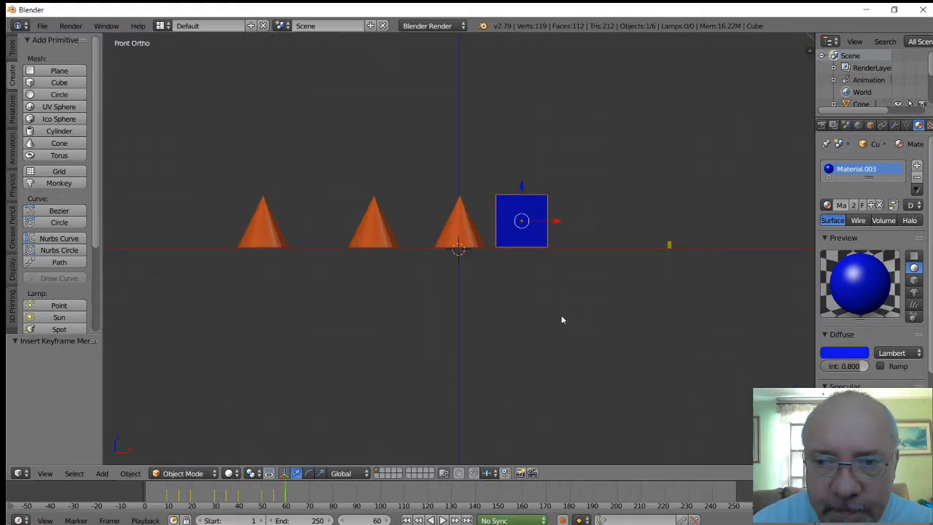
key(KP_7)
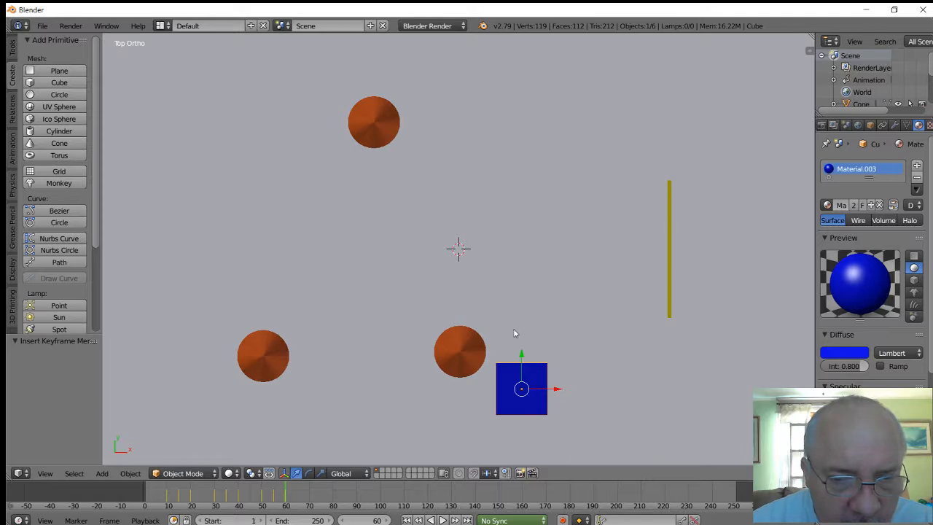
click(366, 521)
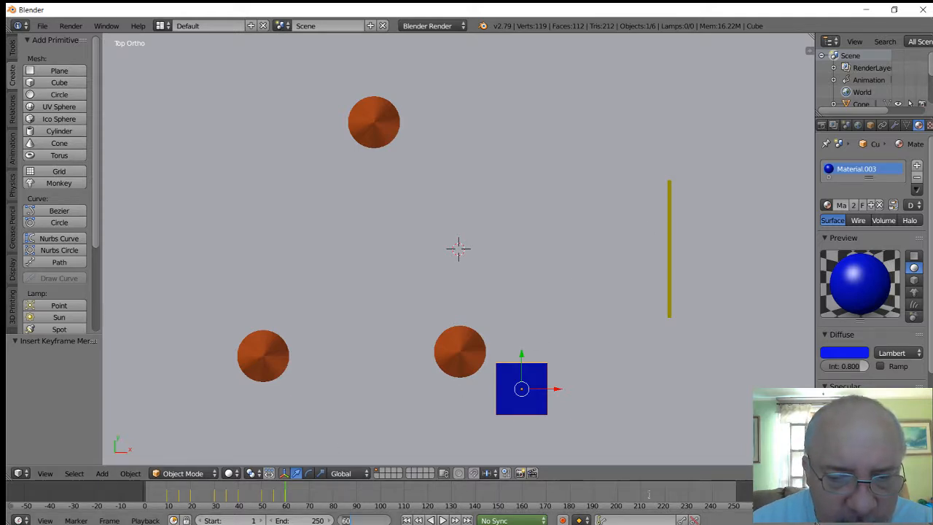
text(1)
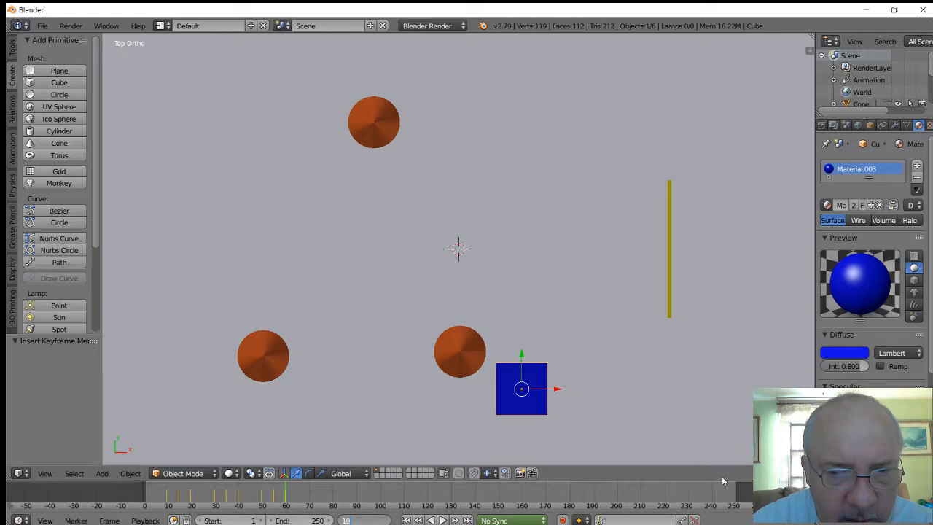
key(Return)
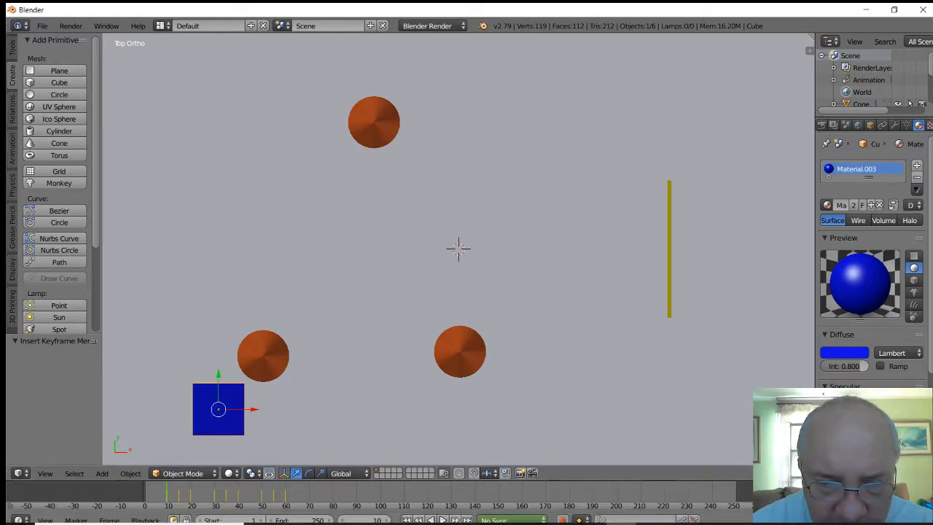
Step: At frame 1, move the blue cube about 6.43 along Y and -3.33 along X, well left of the cones, and keyframe its location
click(387, 521)
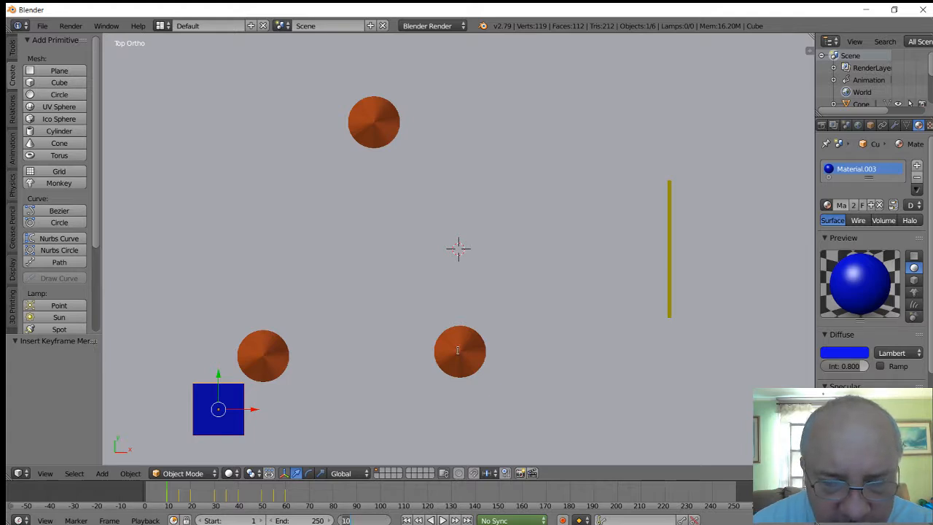
text(1)
key(Return)
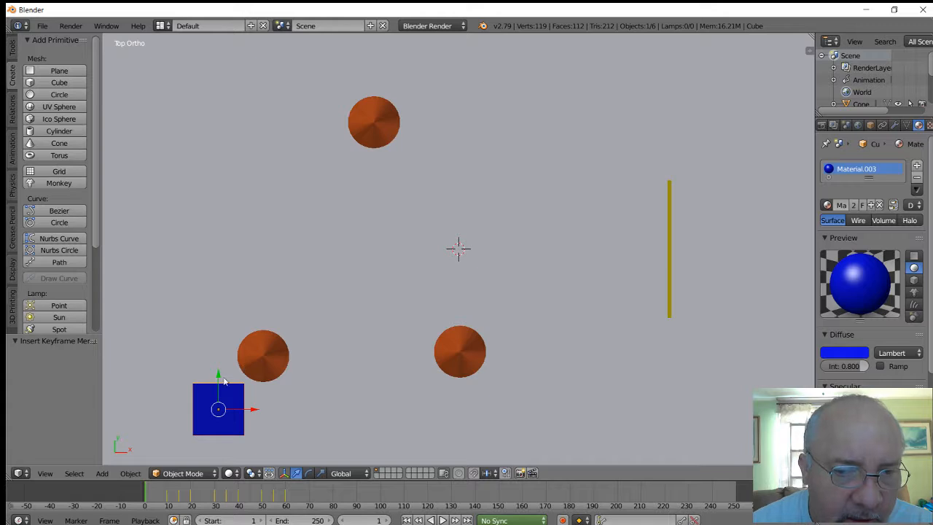
drag(221, 379, 180, 216)
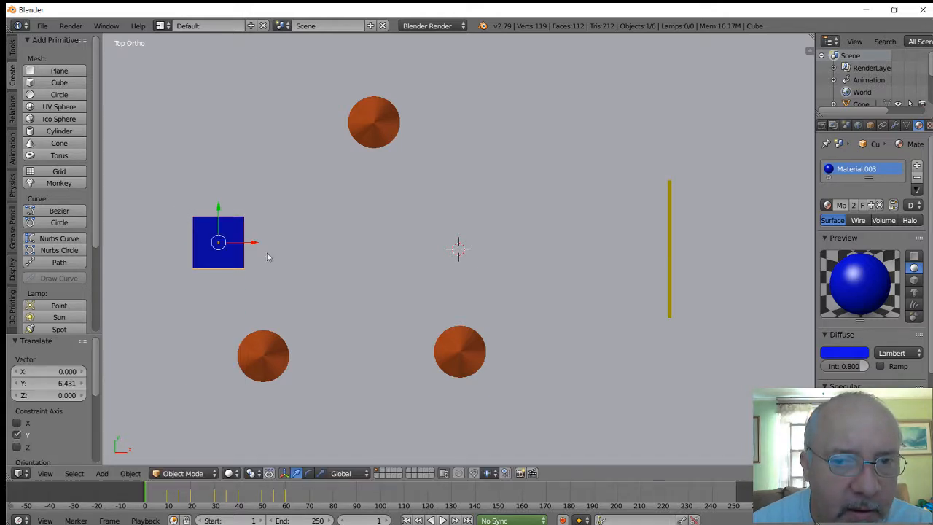
drag(254, 242, 168, 242)
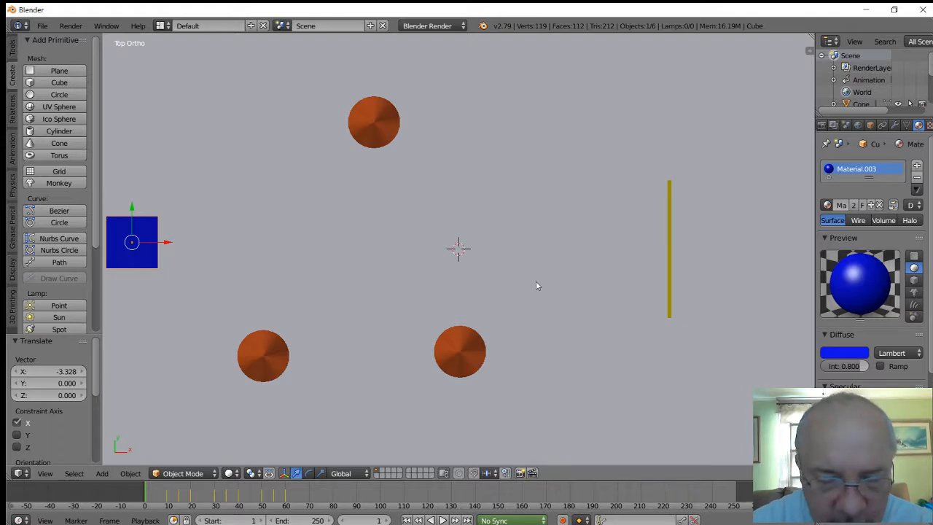
key(i)
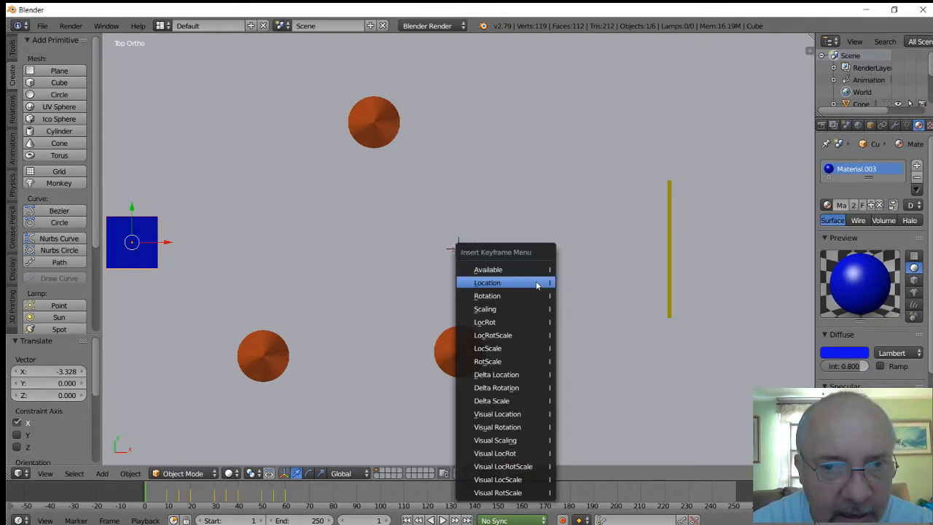
click(536, 285)
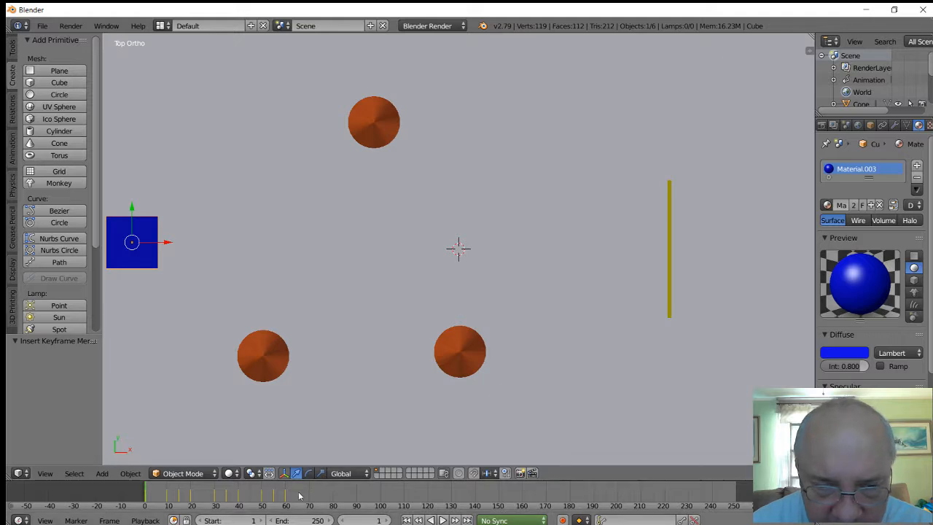
Step: Go to frame 60 and rotate the yellow bar about 43.1° around the global Z axis
click(364, 519)
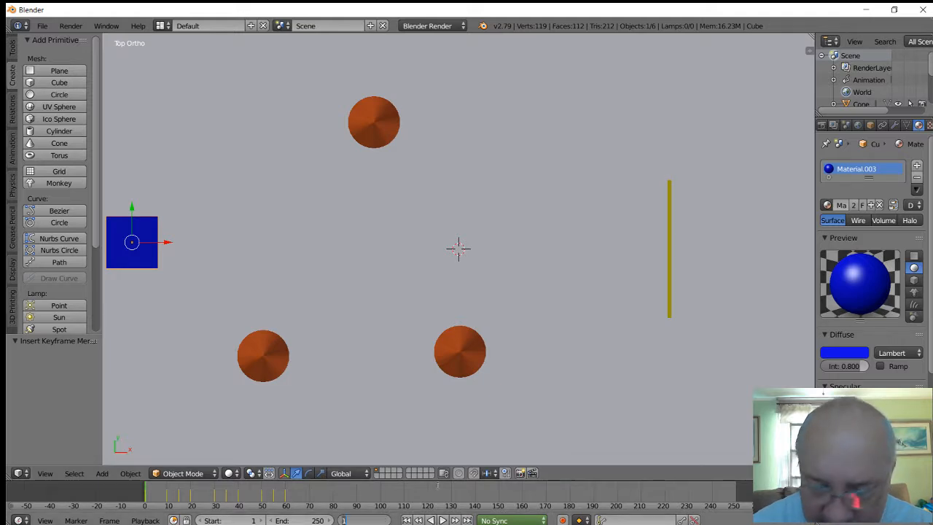
text(60)
key(Return)
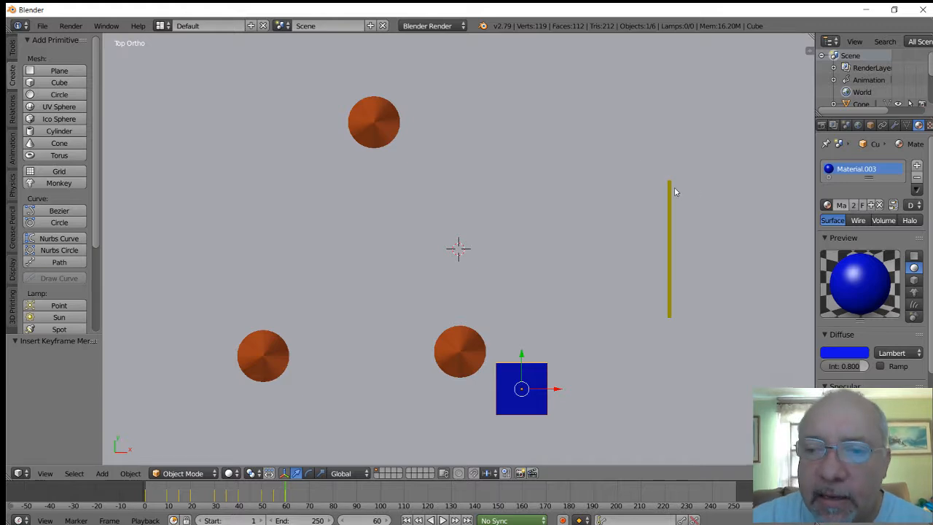
right_click(670, 247)
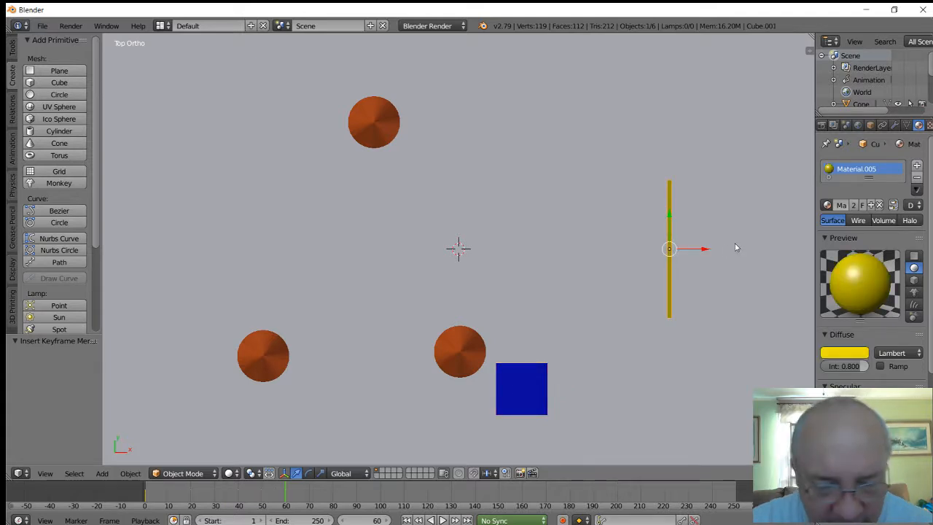
key(r)
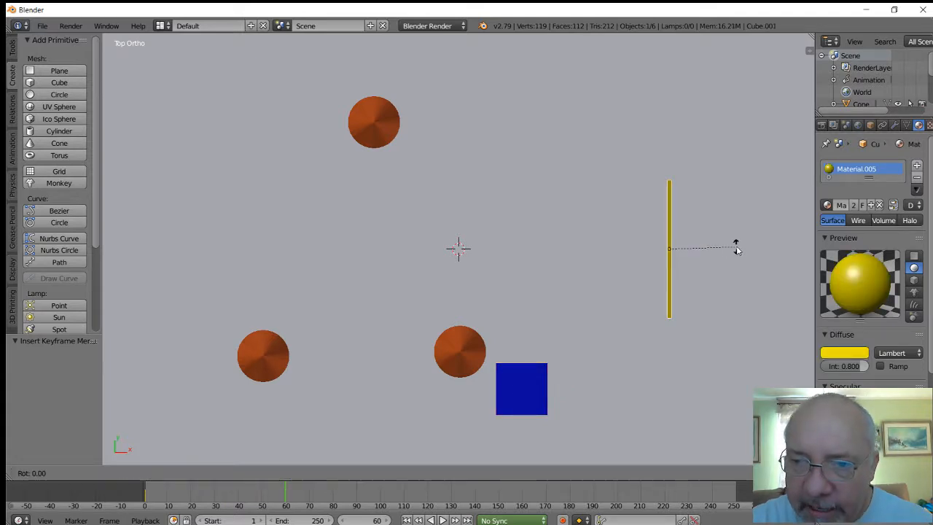
key(z)
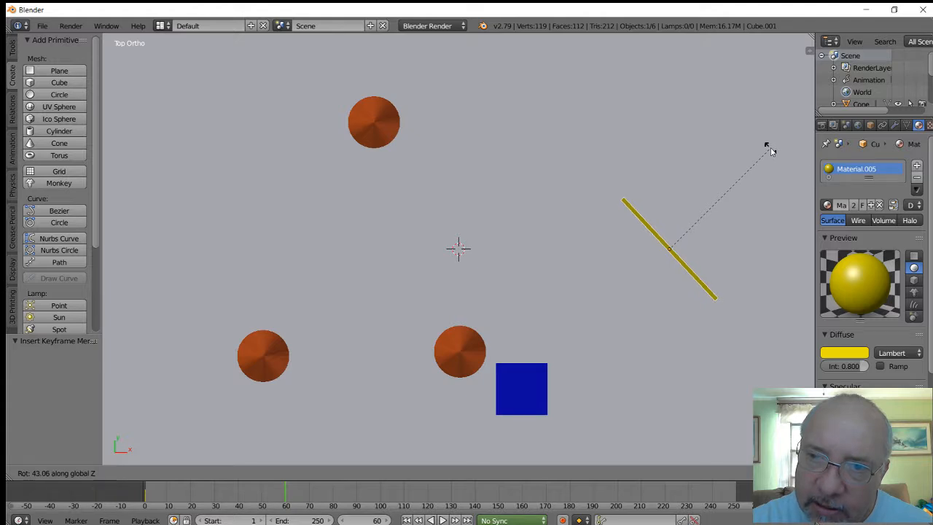
click(771, 151)
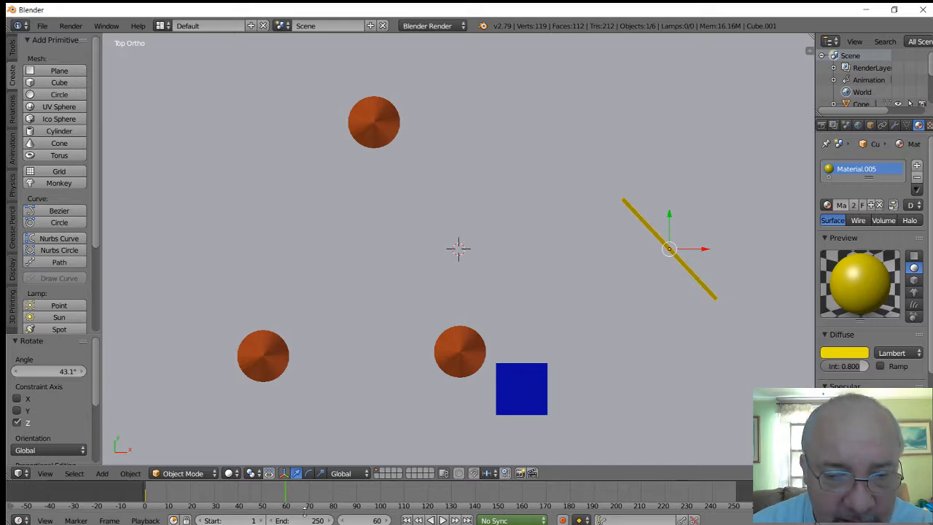
Step: Play the animation, return to the first frame, and play it again to review the cube's path around the cones
mouse_move(299, 523)
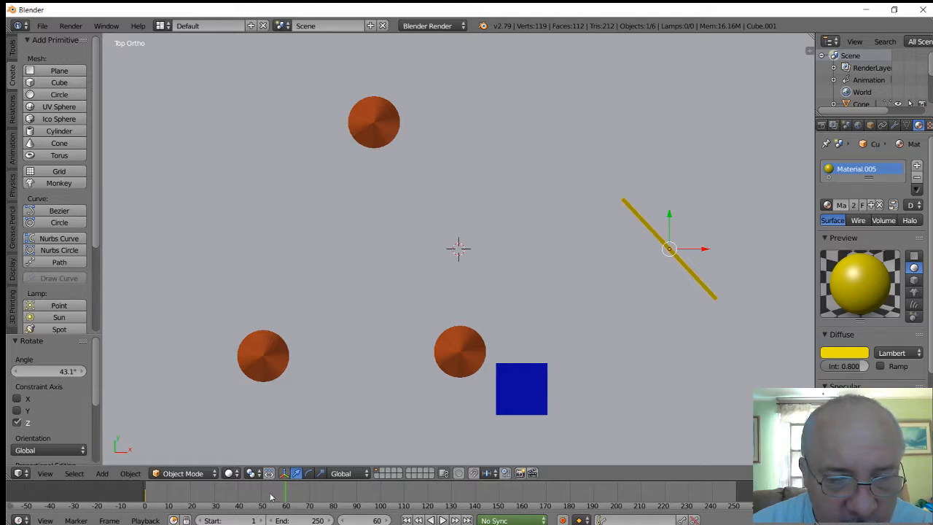
click(442, 519)
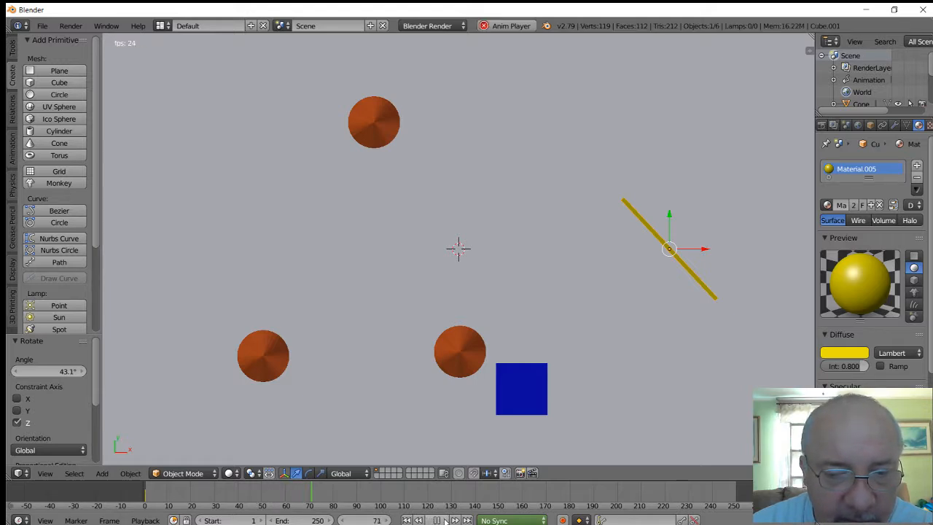
click(440, 520)
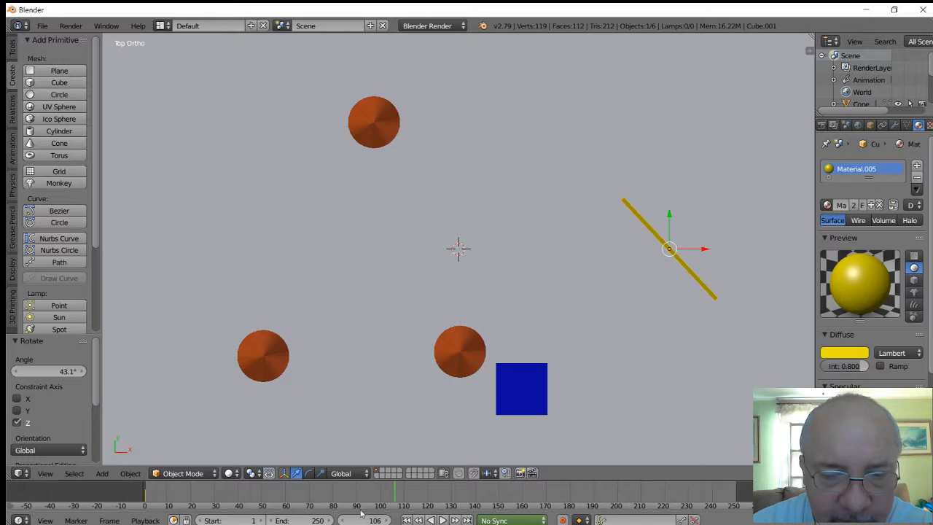
key(shift+Left)
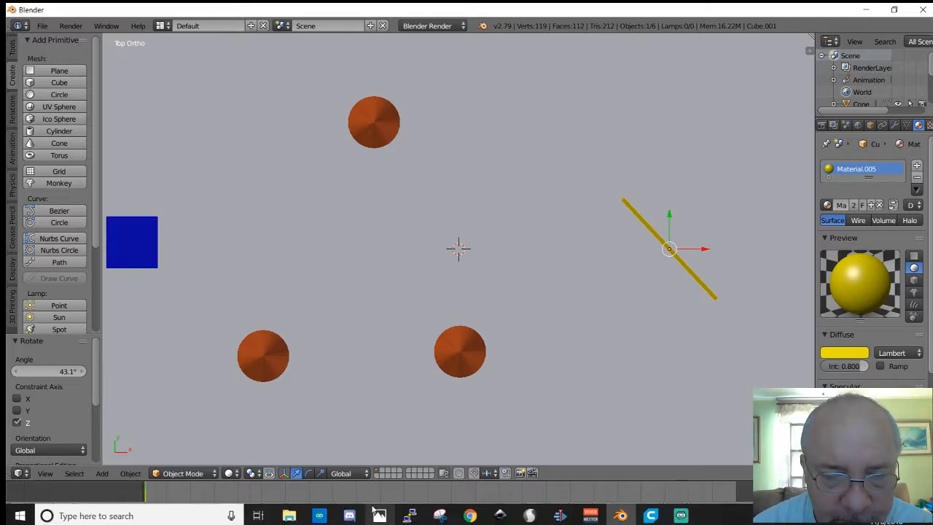
click(443, 520)
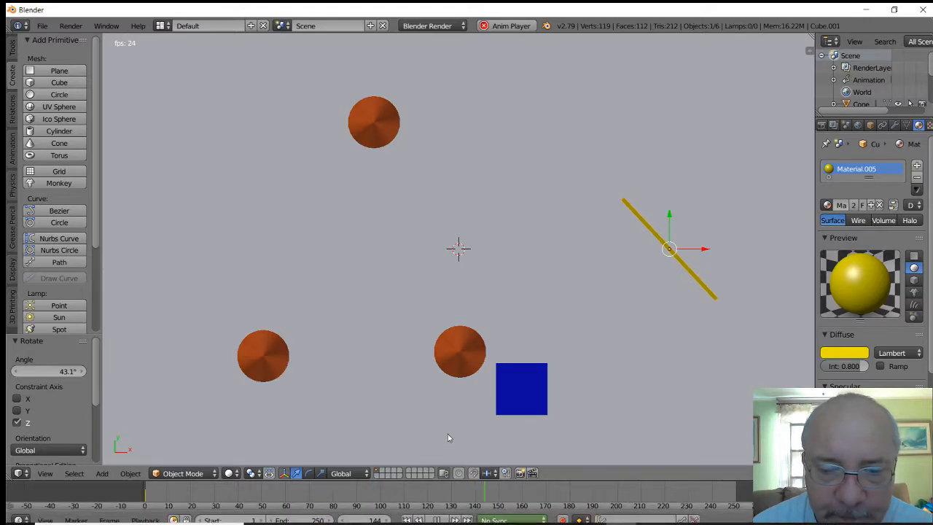
click(439, 519)
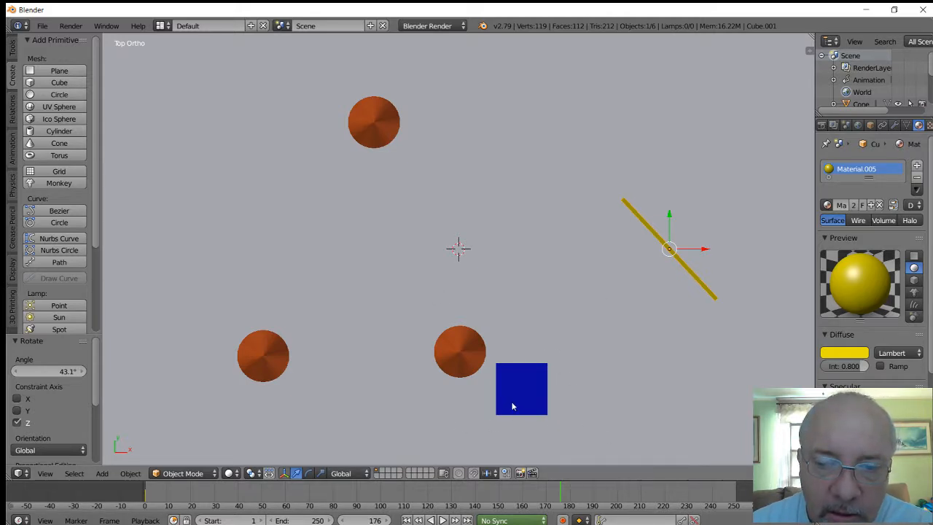
Step: At frame 65, move the blue cube about 2.41 along X, upward along Y, and -0.19 along X, toward the yellow bar
click(370, 521)
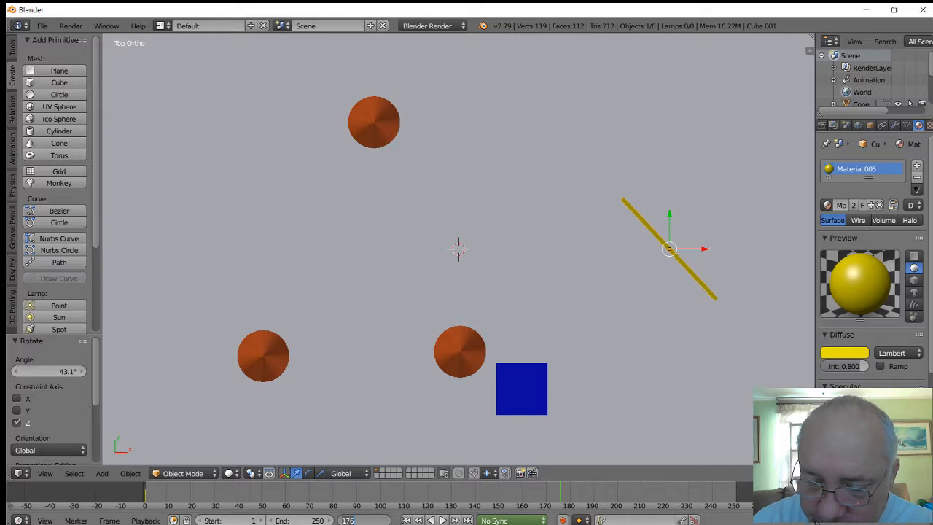
text(6)
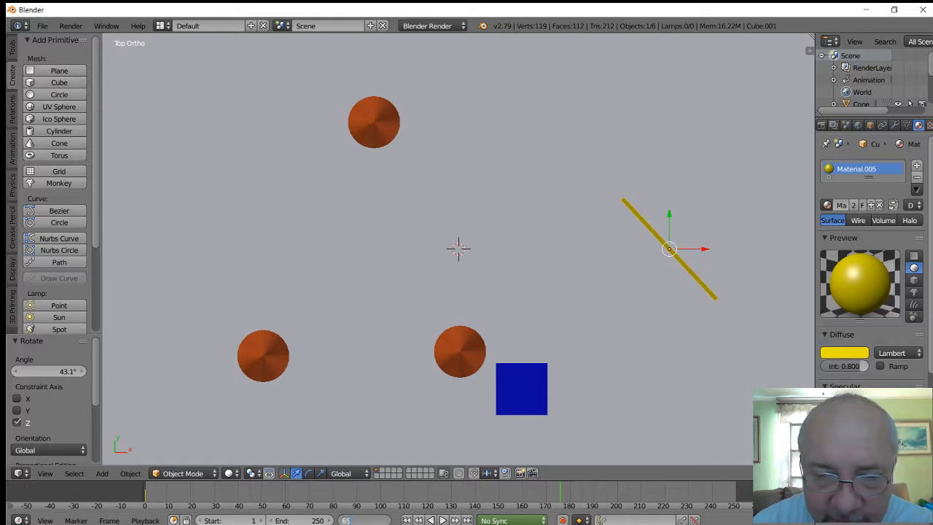
text(5)
key(Return)
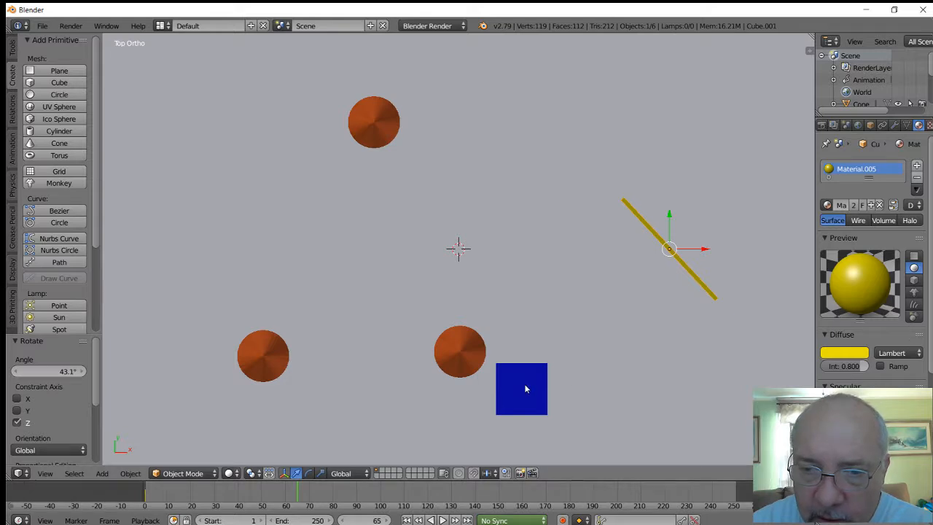
right_click(525, 389)
key(g)
key(x)
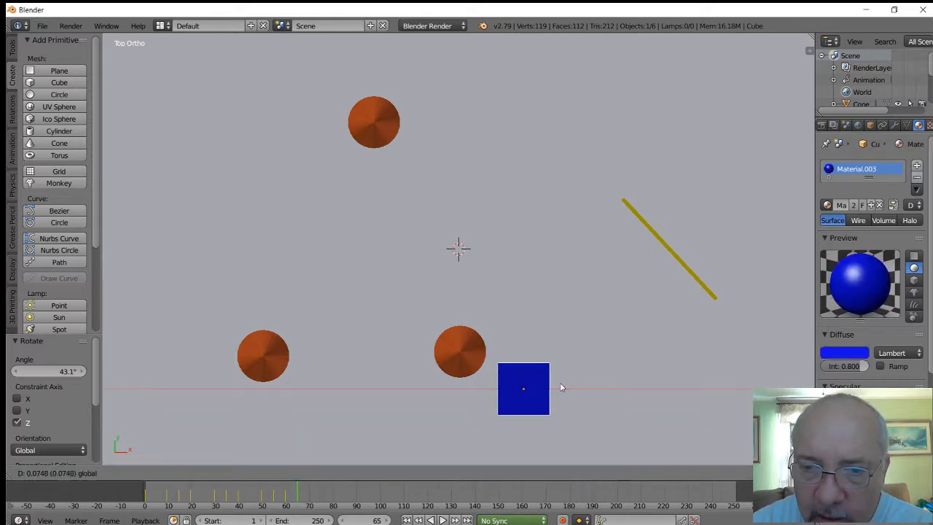
click(620, 376)
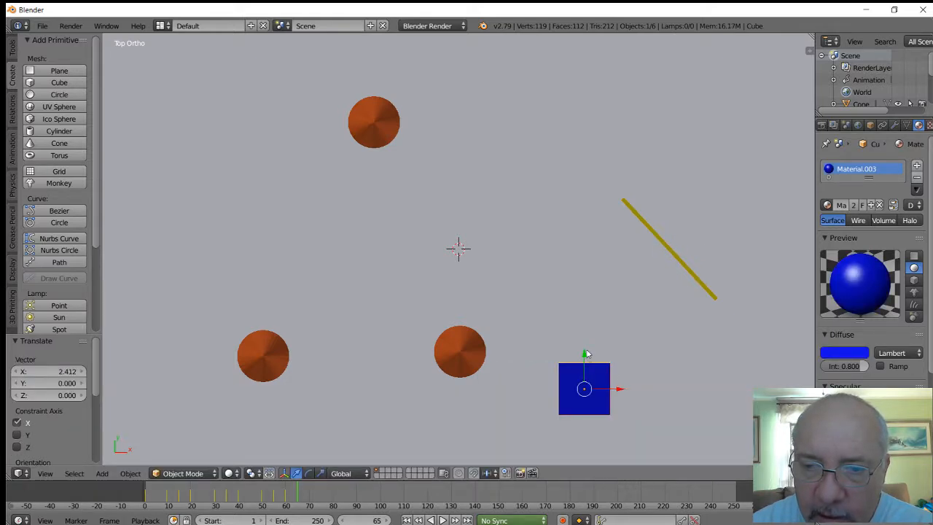
drag(586, 353, 579, 292)
drag(619, 324, 616, 327)
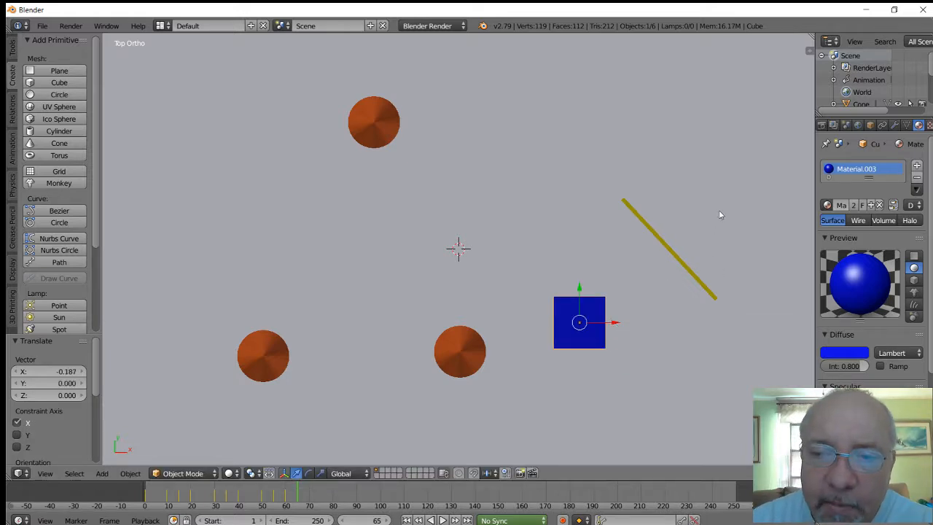
right_drag(732, 322, 720, 274)
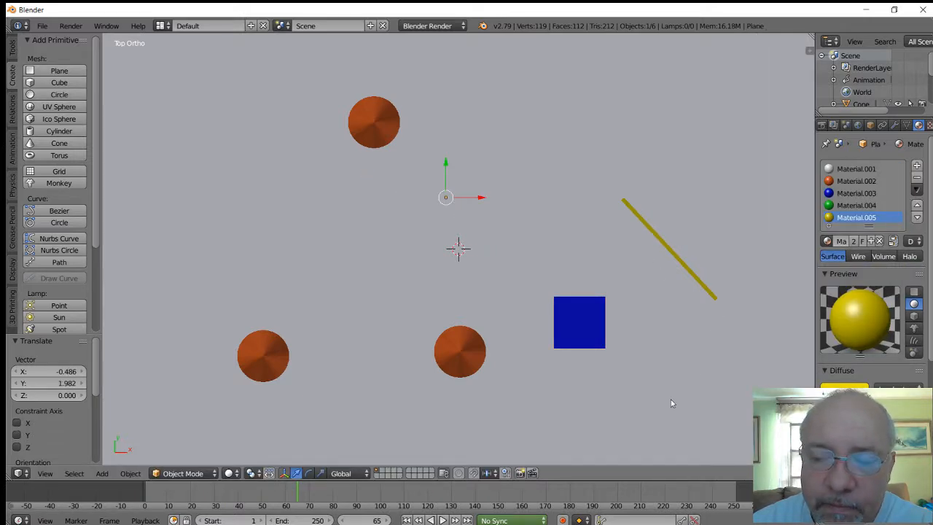
Step: Rotate the blue cube about -118° around the global Z axis and try to insert a LocRotScale keyframe at frame 65
right_click(582, 319)
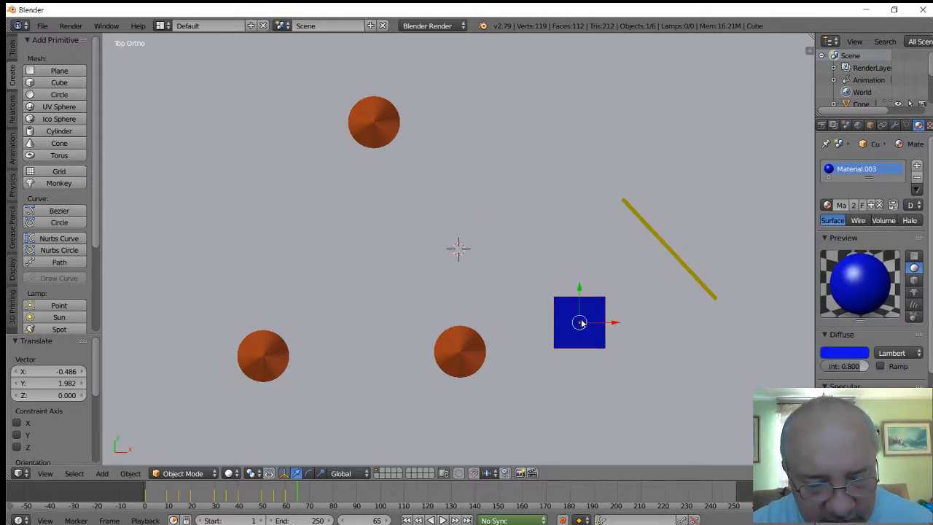
key(r)
key(z)
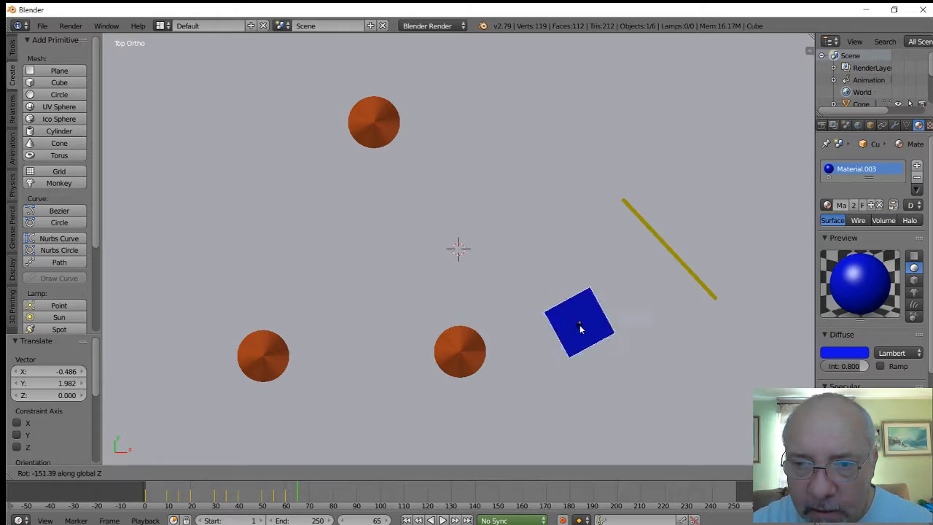
click(579, 324)
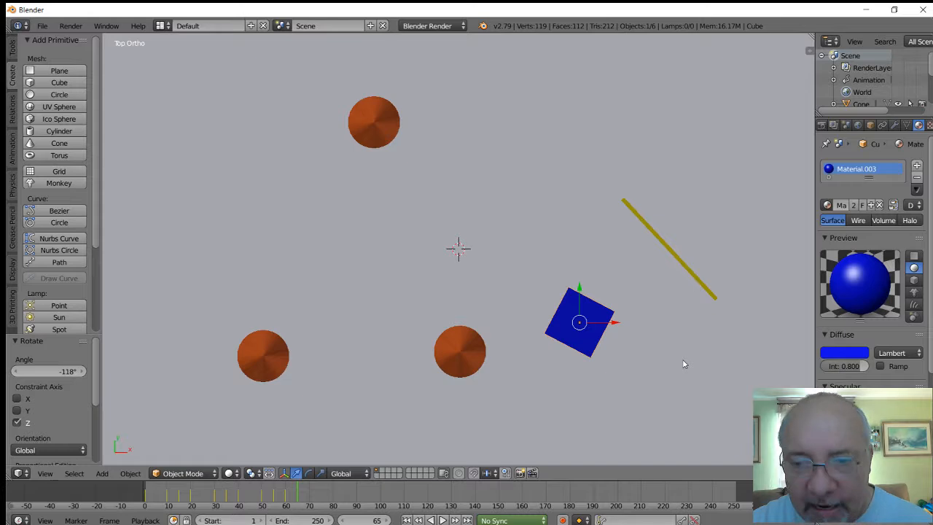
key(i)
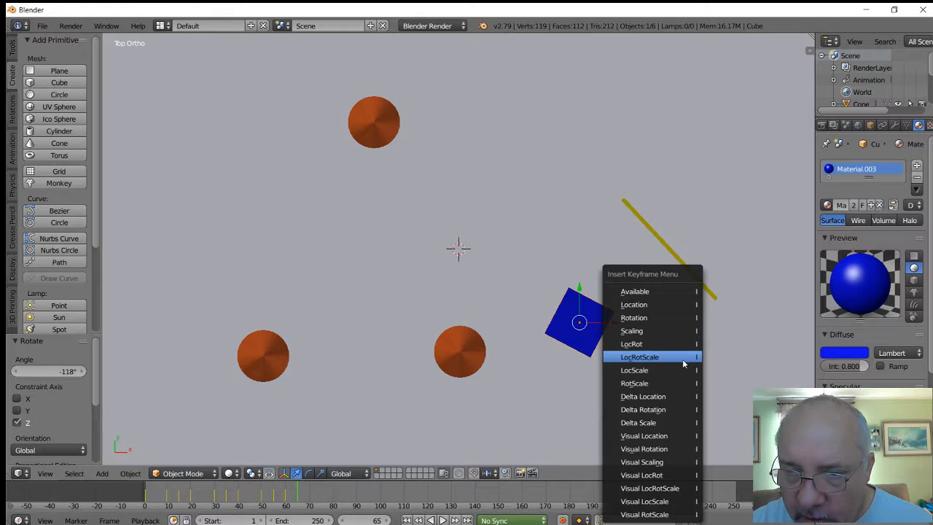
click(683, 360)
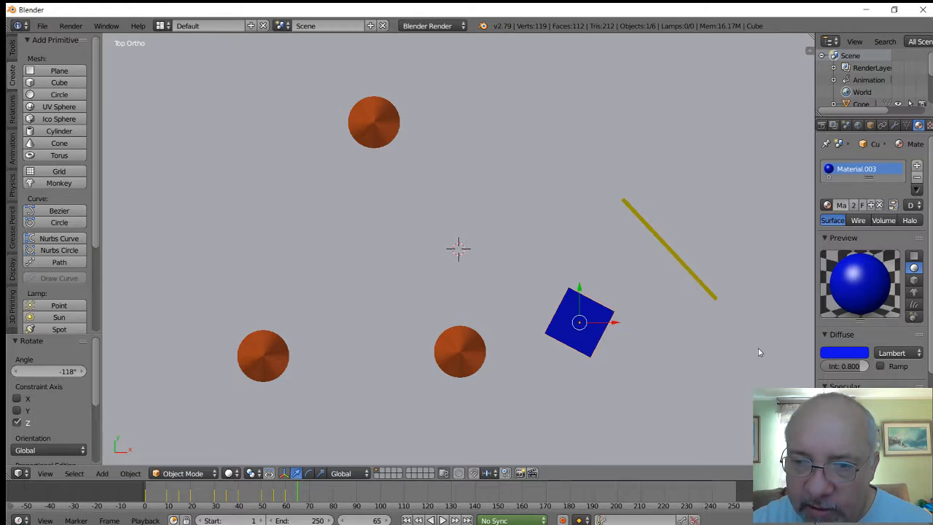
right_click(756, 351)
right_click(578, 326)
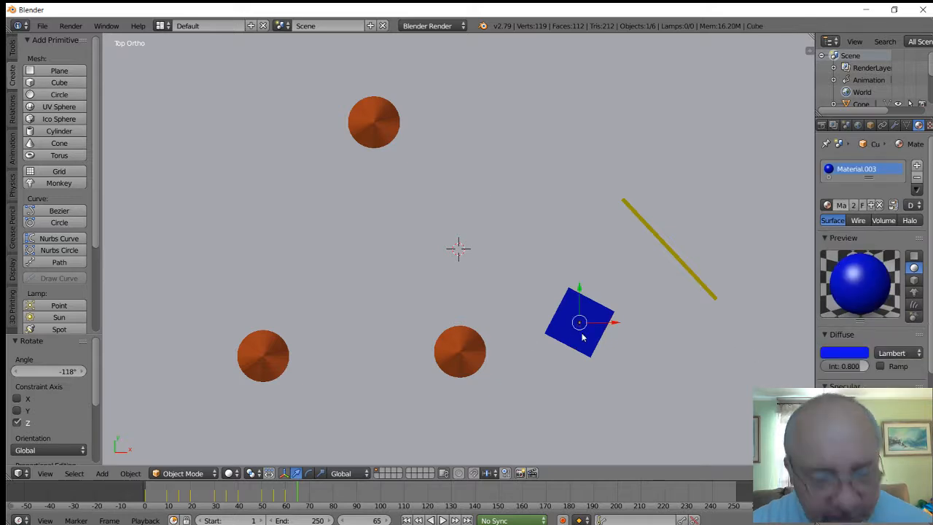
key(s)
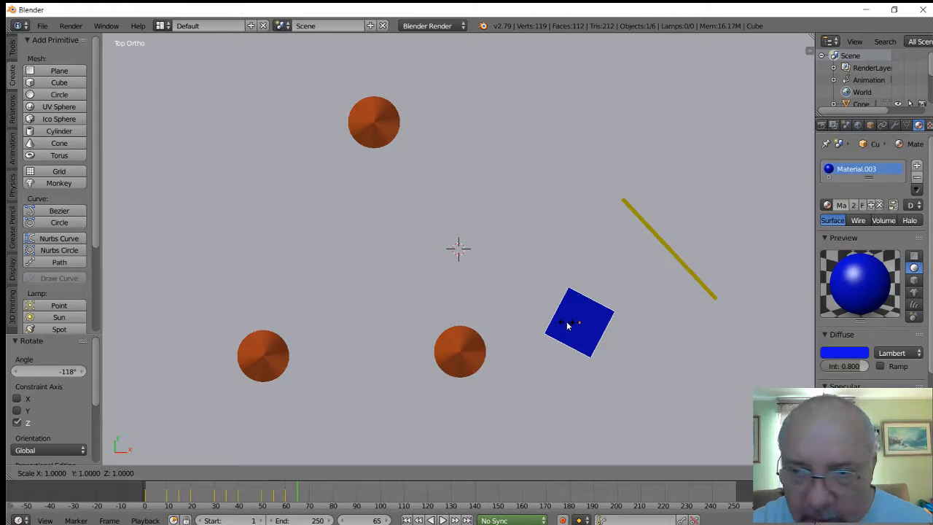
key(z)
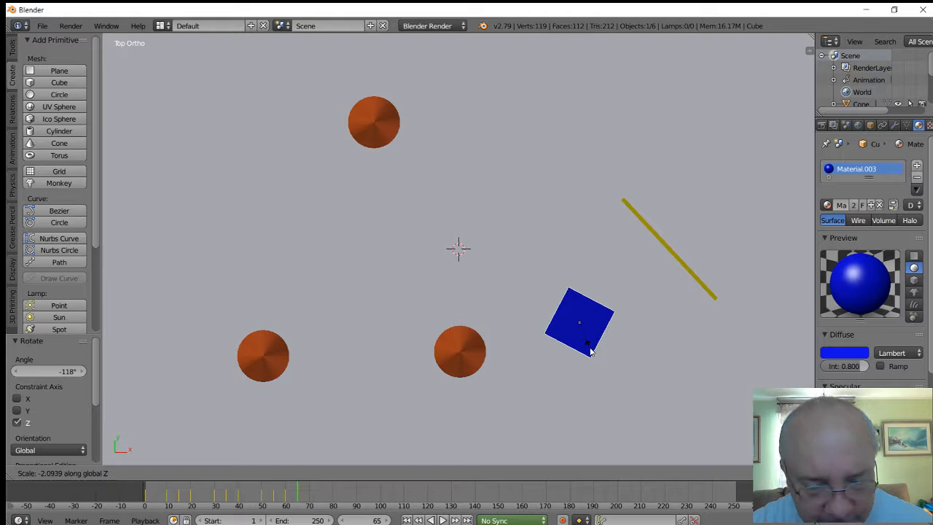
key(Escape)
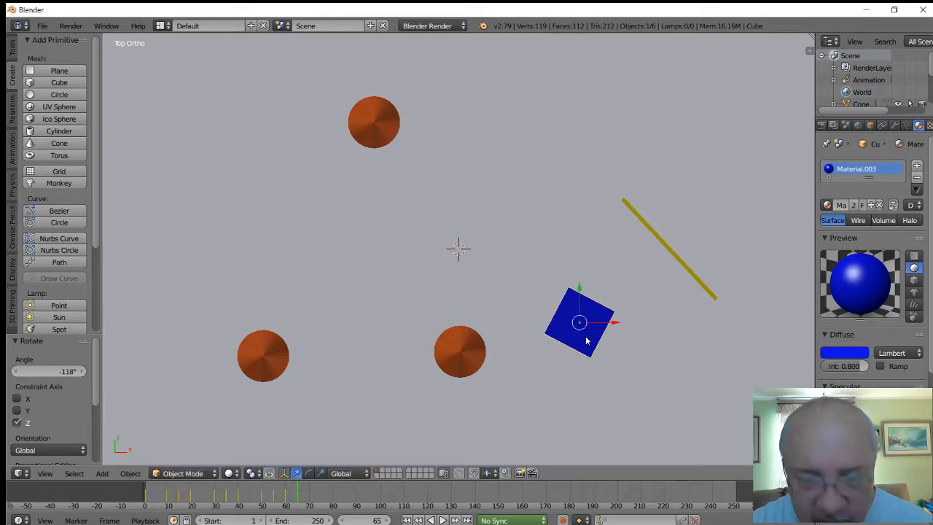
key(s)
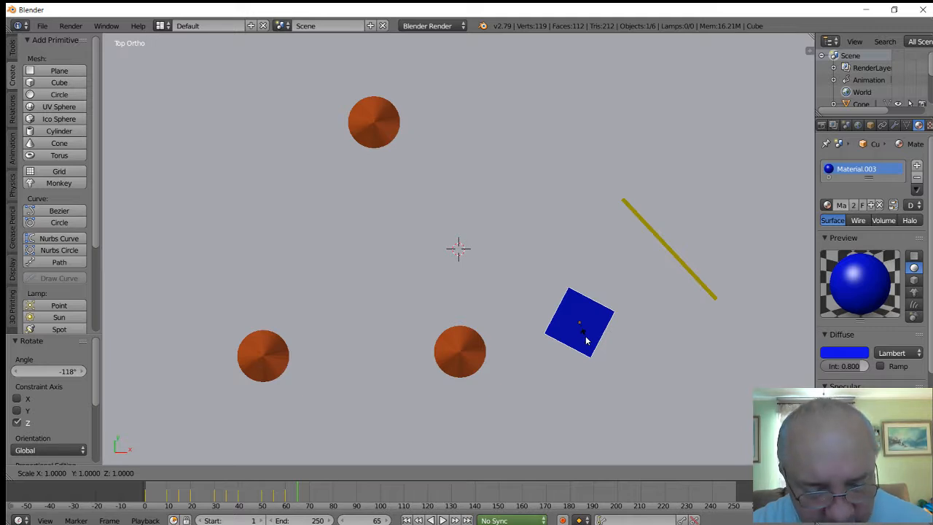
key(z)
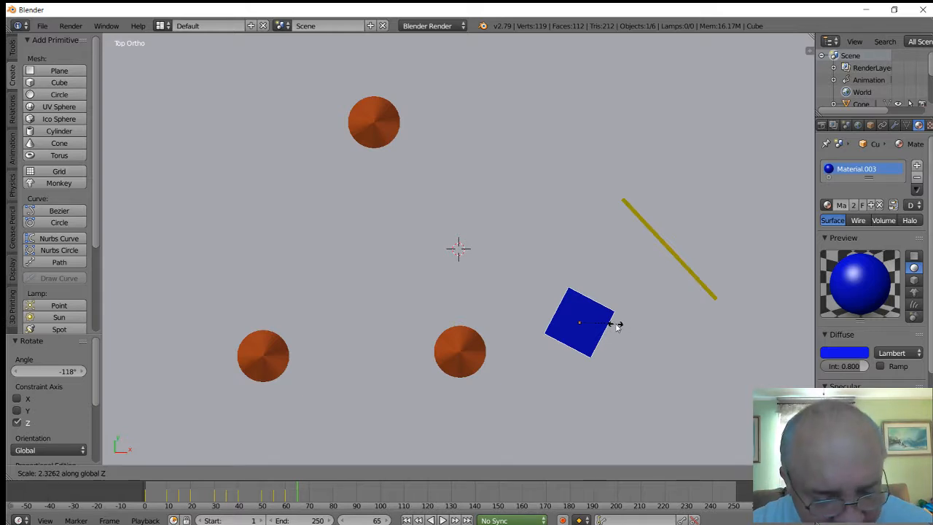
click(615, 326)
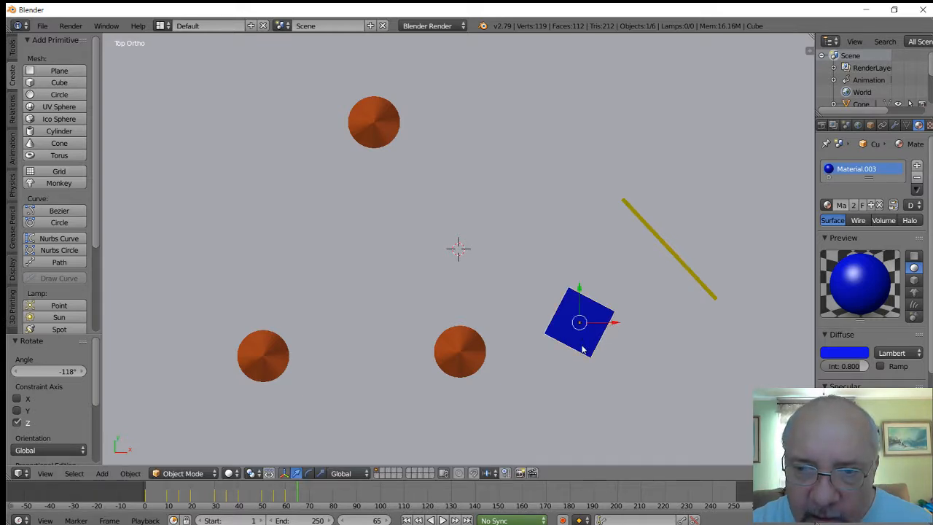
Step: Scale the blue cube uniformly by about 1.805 and raise it about 0.785 along Z to sit on the ground
key(s)
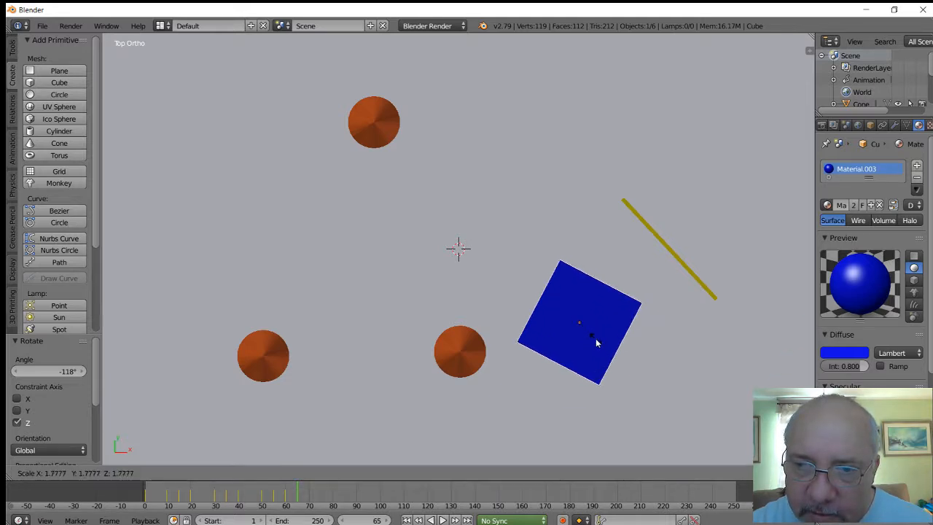
click(595, 338)
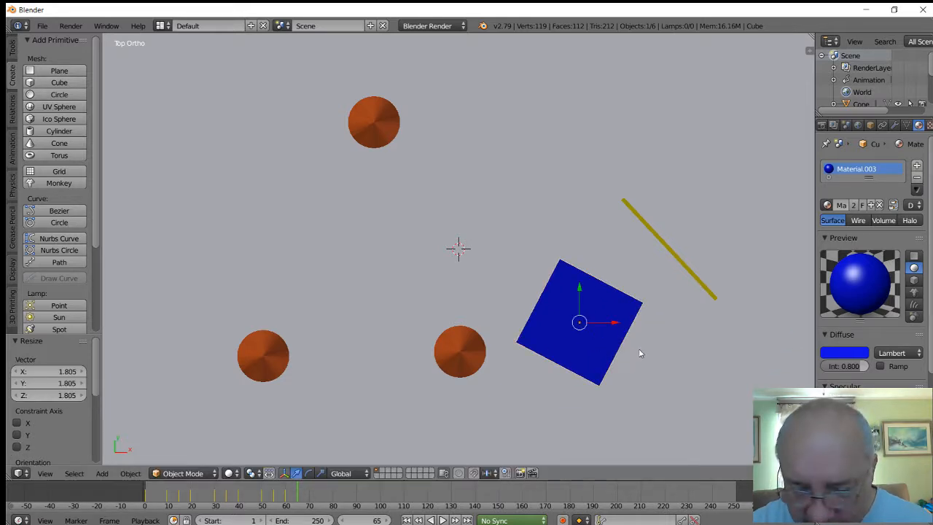
key(KP_1)
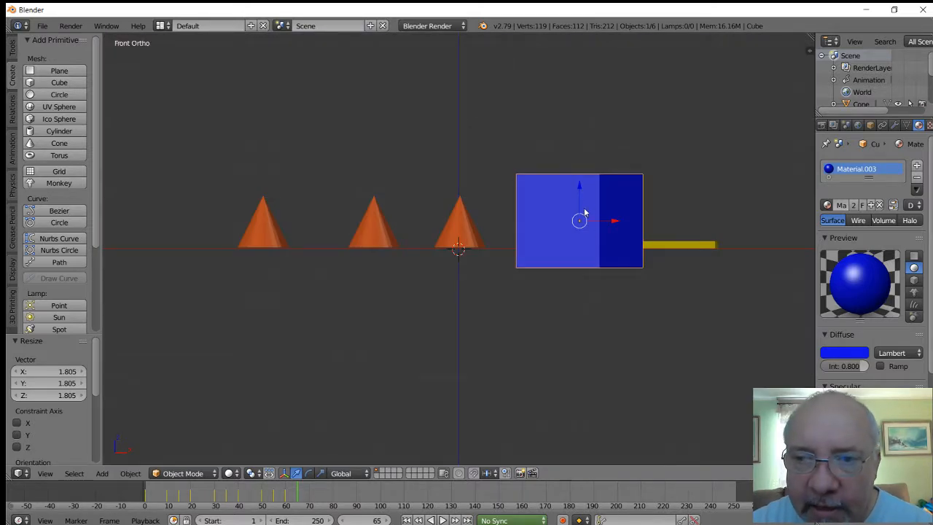
drag(581, 189, 581, 169)
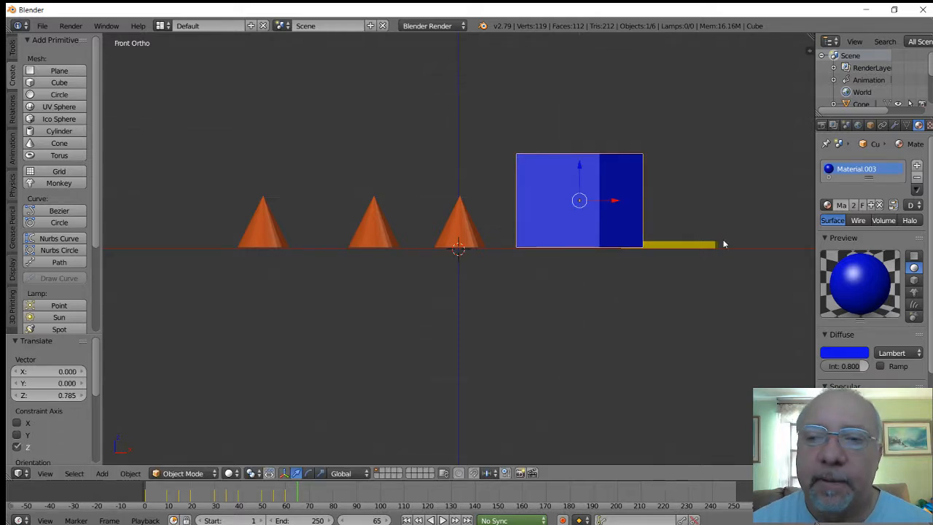
Step: Insert a LocRotScale keyframe for the blue cube at frame 65
key(KP_7)
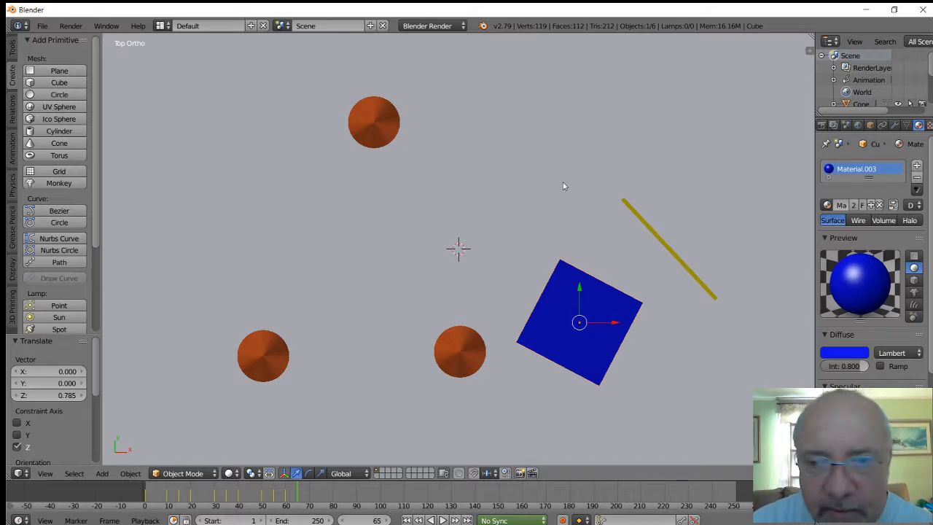
key(i)
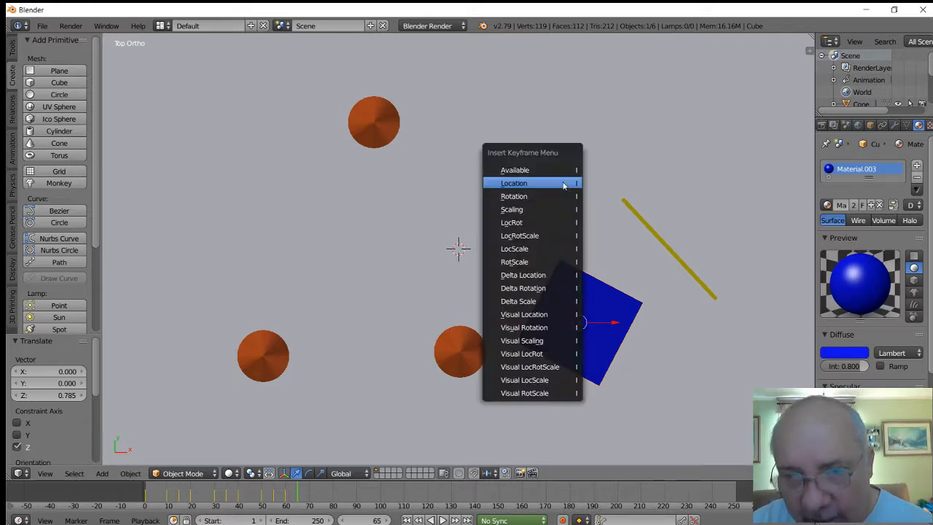
click(535, 237)
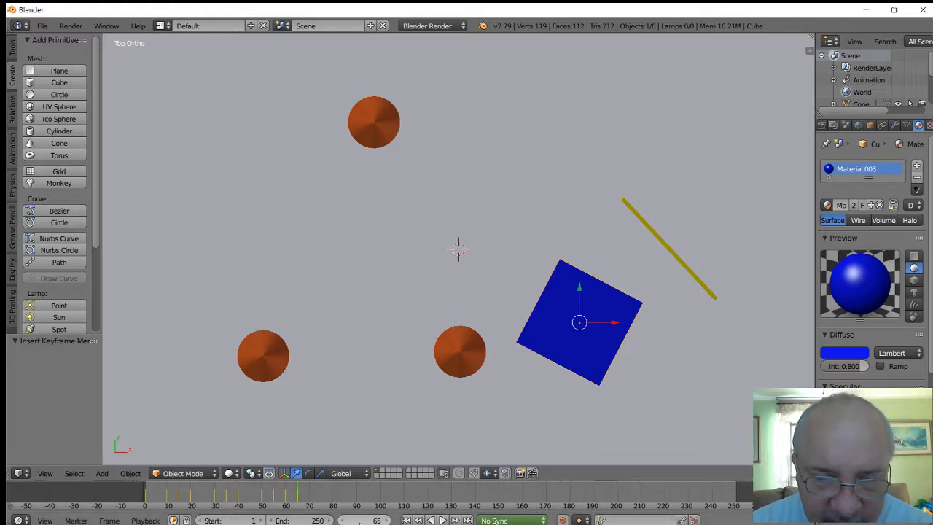
Step: At frame 70, move the blue cube along X and about 2.15 along Y onto the yellow bar, and rotate it about 69.9° around global Z
click(377, 520)
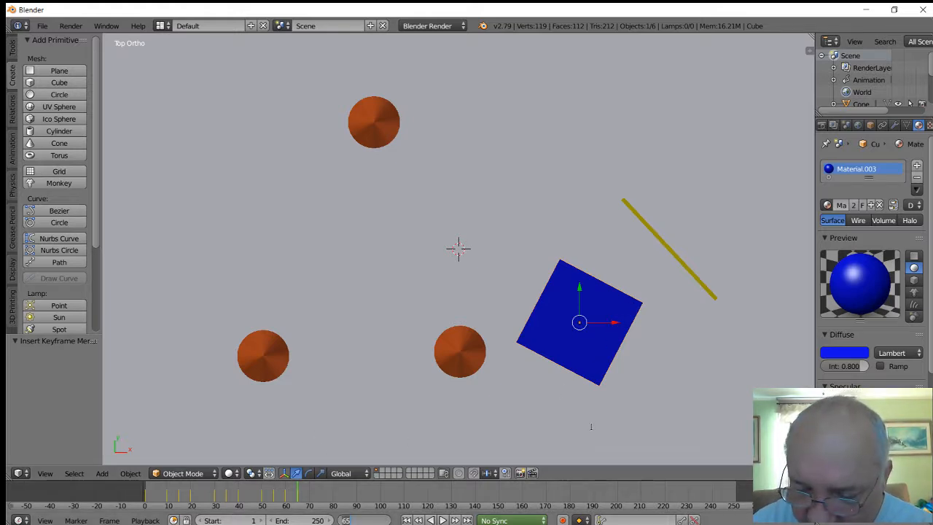
text(7)
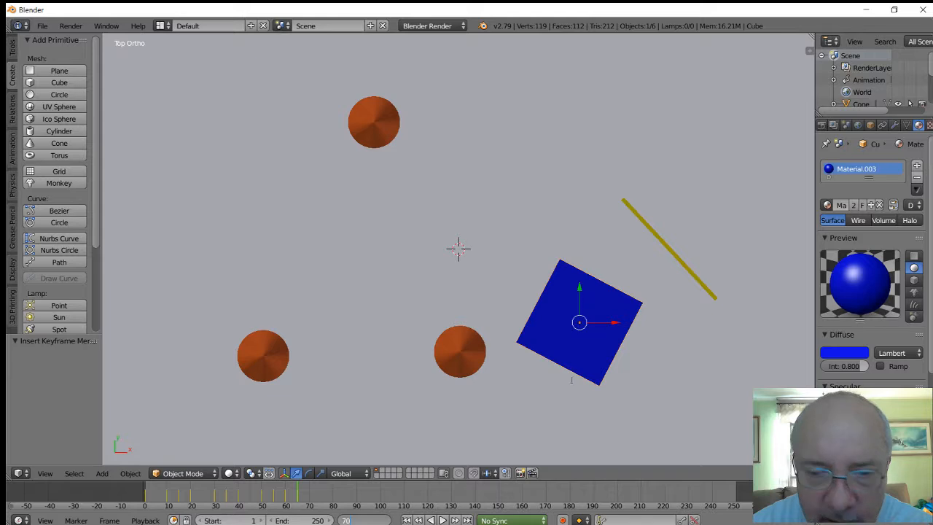
text(0)
key(Return)
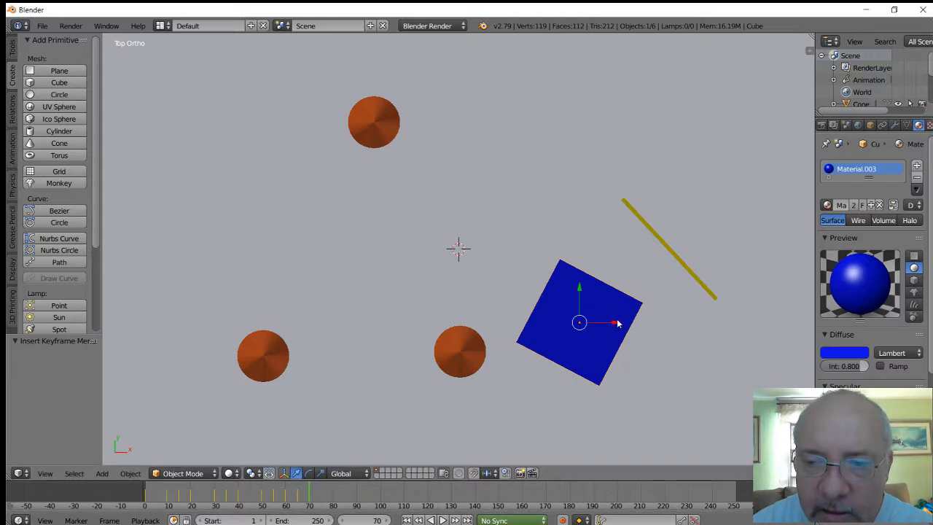
drag(617, 323, 675, 323)
drag(640, 285, 629, 229)
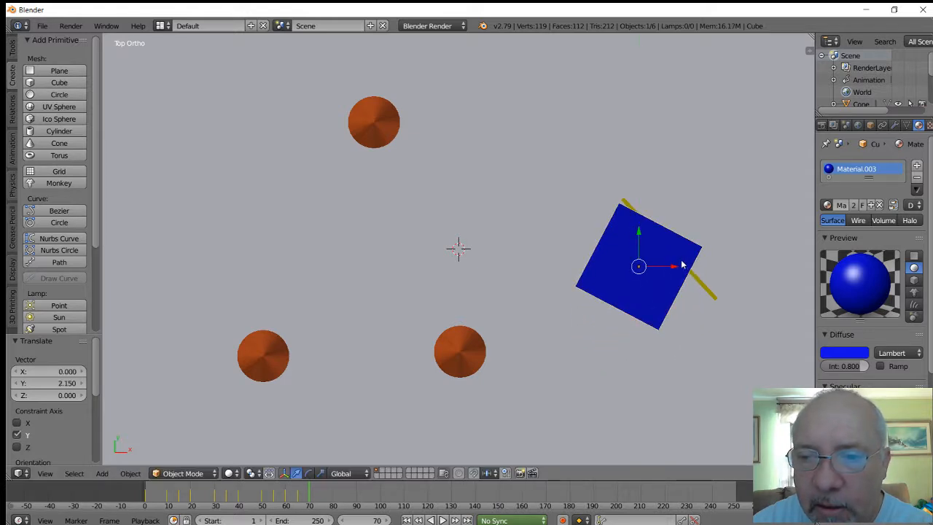
key(r)
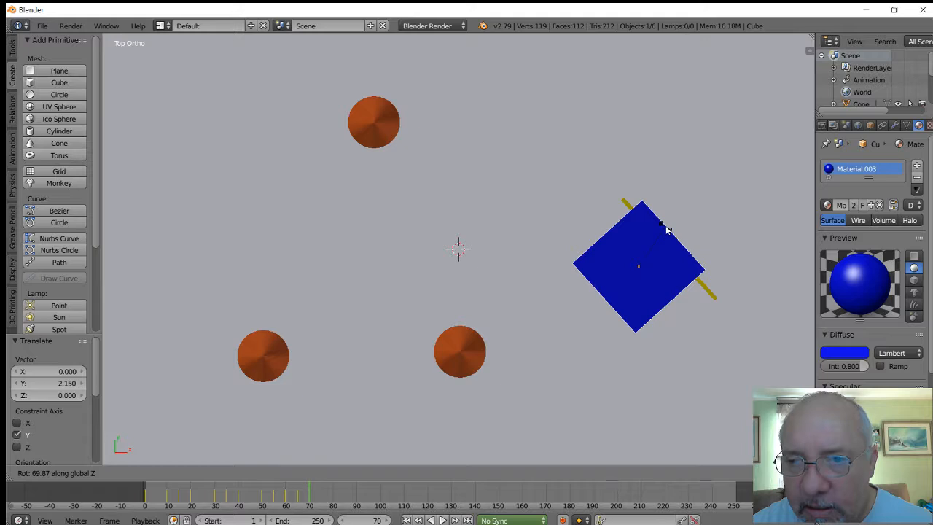
click(668, 230)
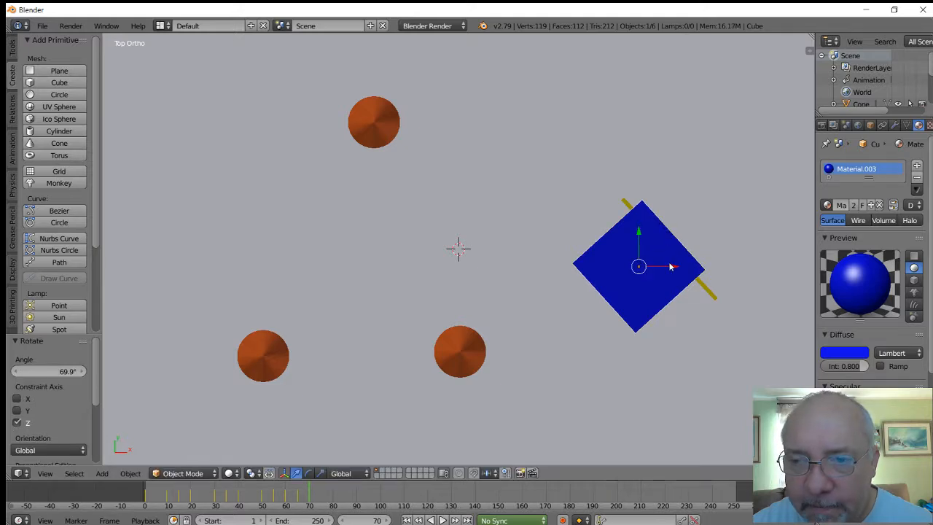
Step: Shift the cube about -0.617 along X, -0.542 along Y and 0.374 along X against the yellow bar, and insert a LocRot keyframe at frame 70
drag(675, 270, 659, 266)
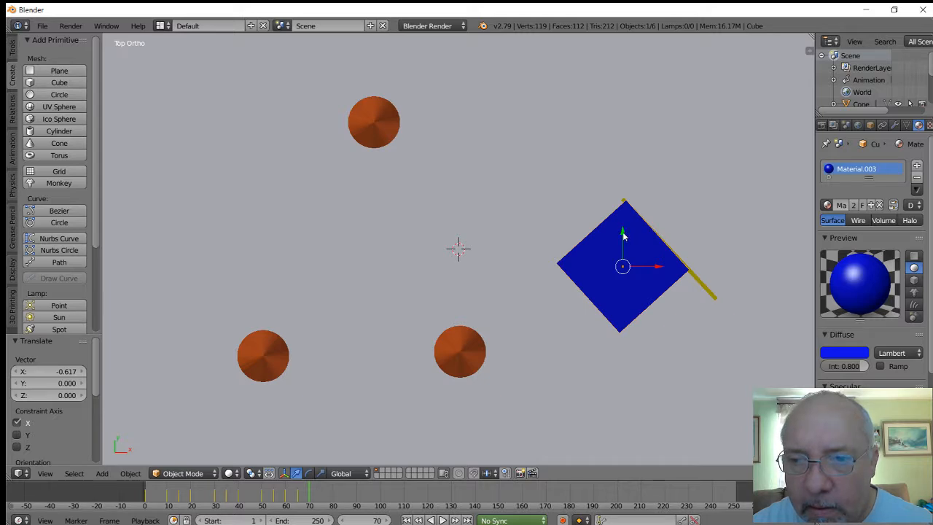
drag(621, 236, 625, 252)
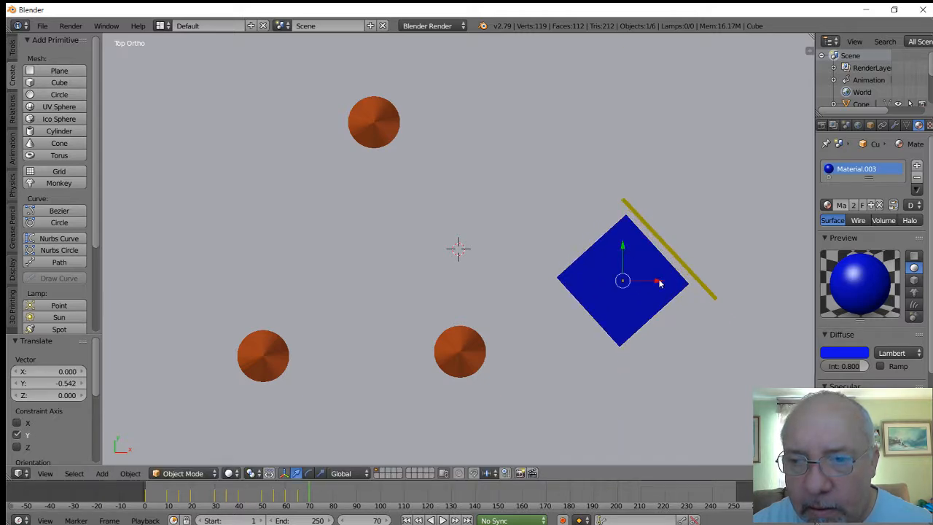
drag(659, 284, 669, 282)
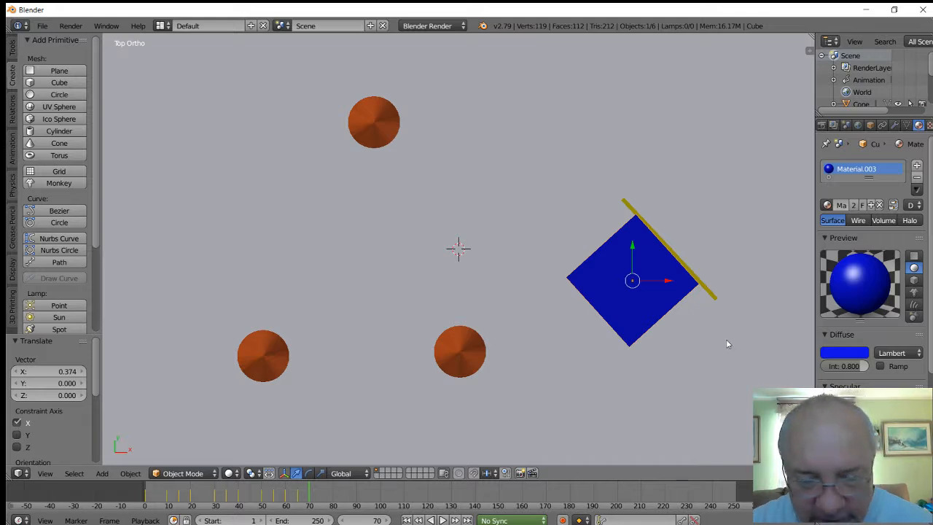
key(i)
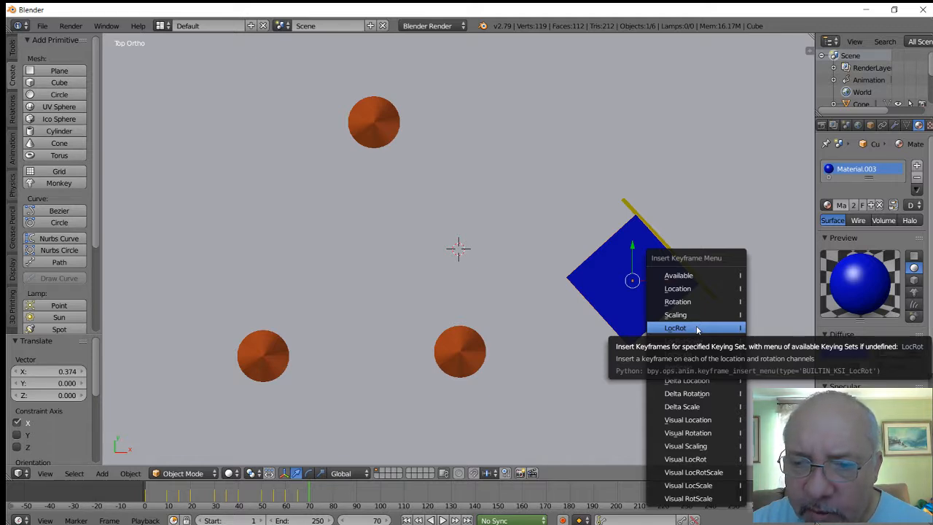
click(697, 330)
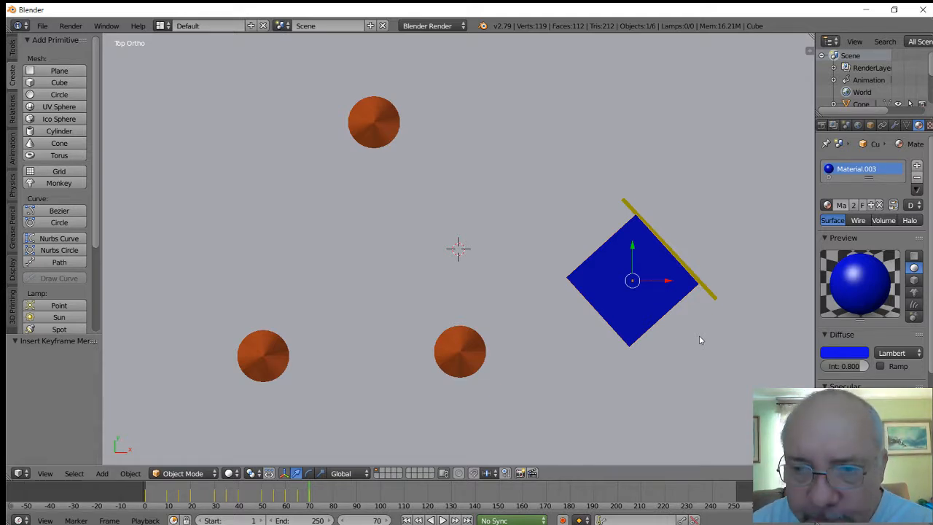
Step: Go to frame 75 and, viewed from a low side angle, tip the blue cube about 44.1° toward the yellow bar
key(KP_1)
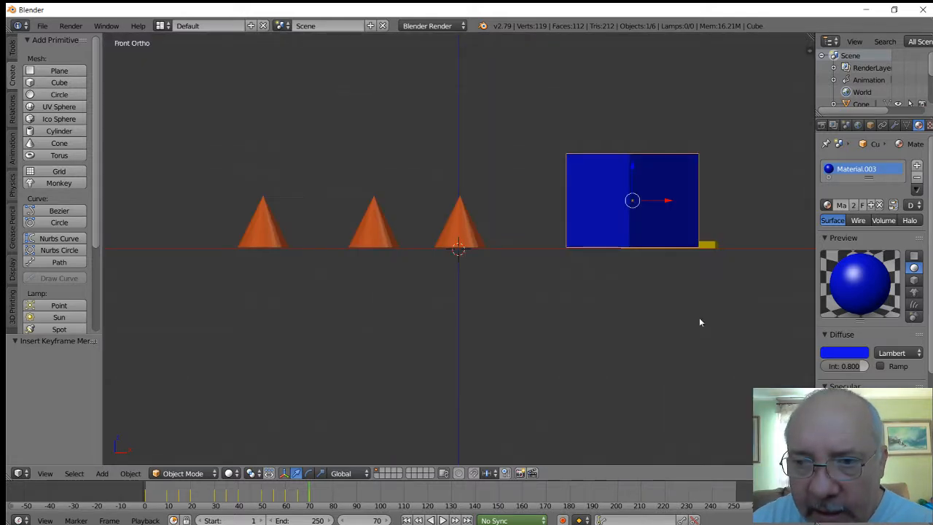
middle_drag(702, 325, 651, 332)
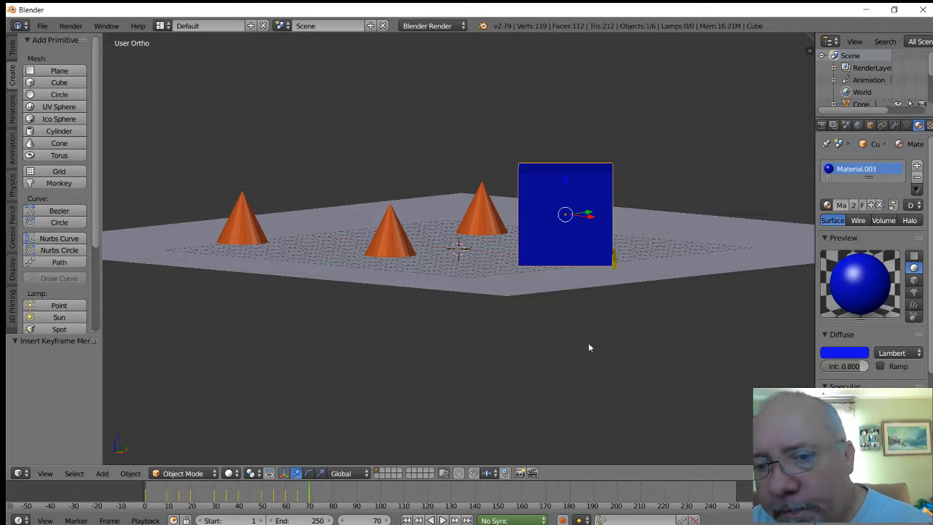
mouse_move(364, 516)
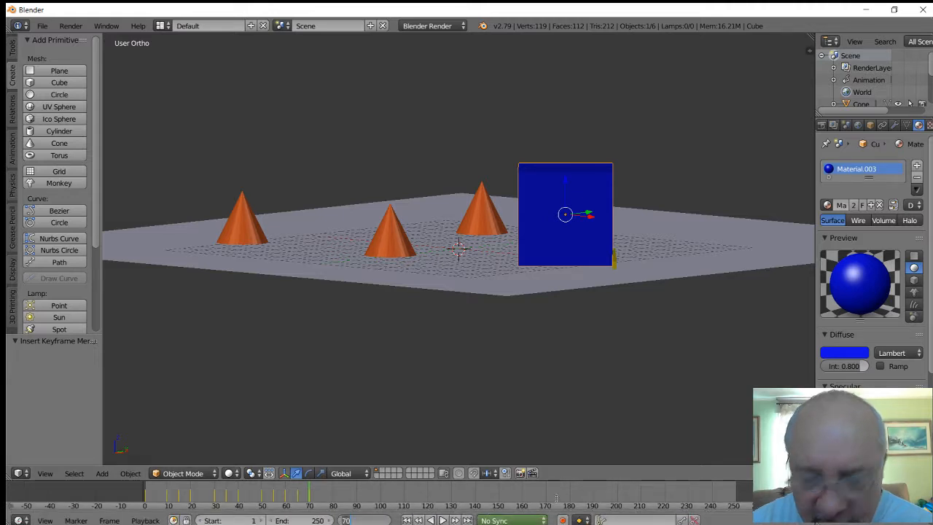
text(7)
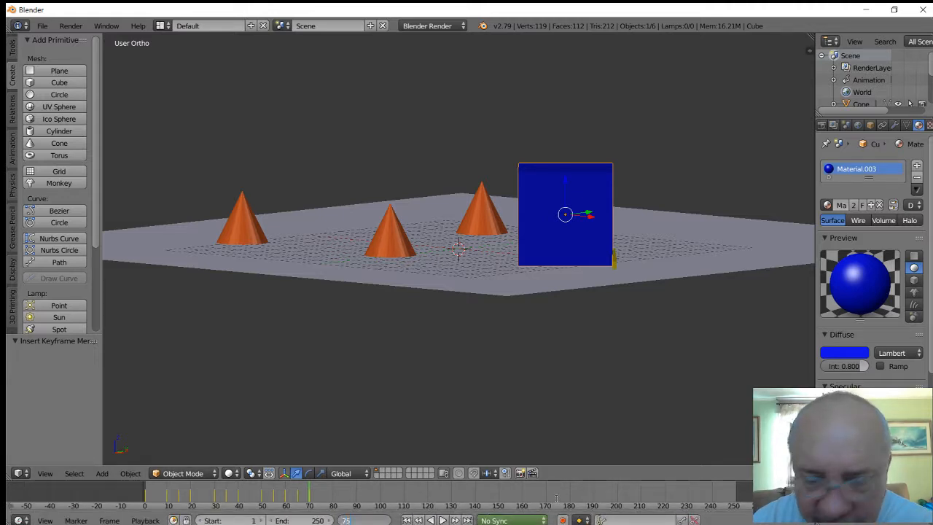
text(5)
key(Return)
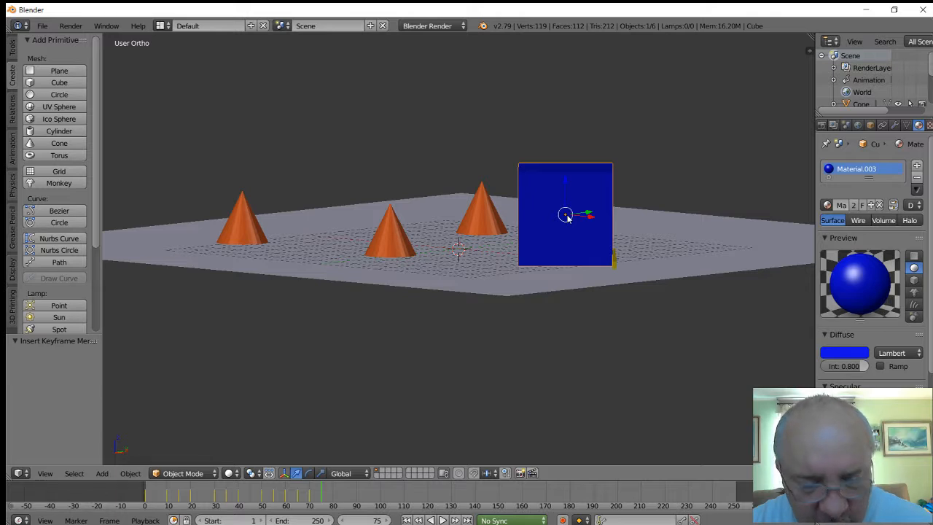
key(r)
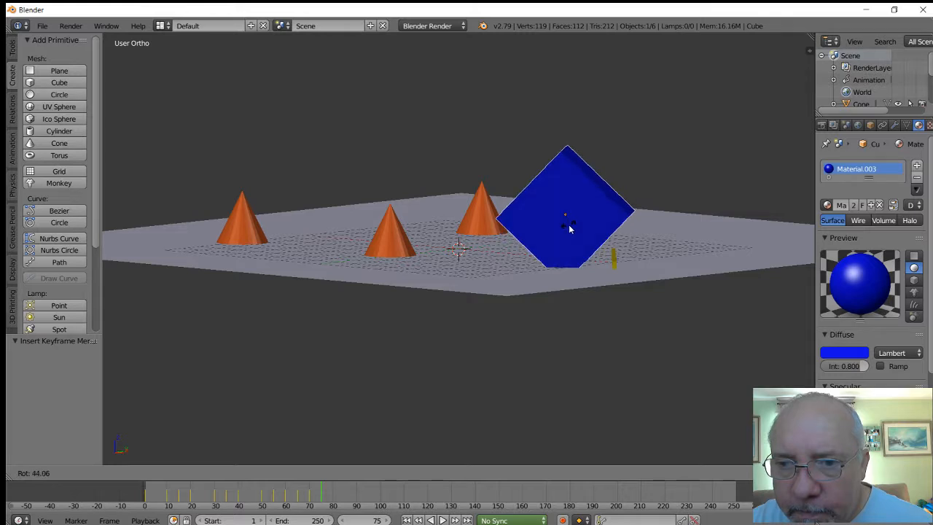
click(568, 224)
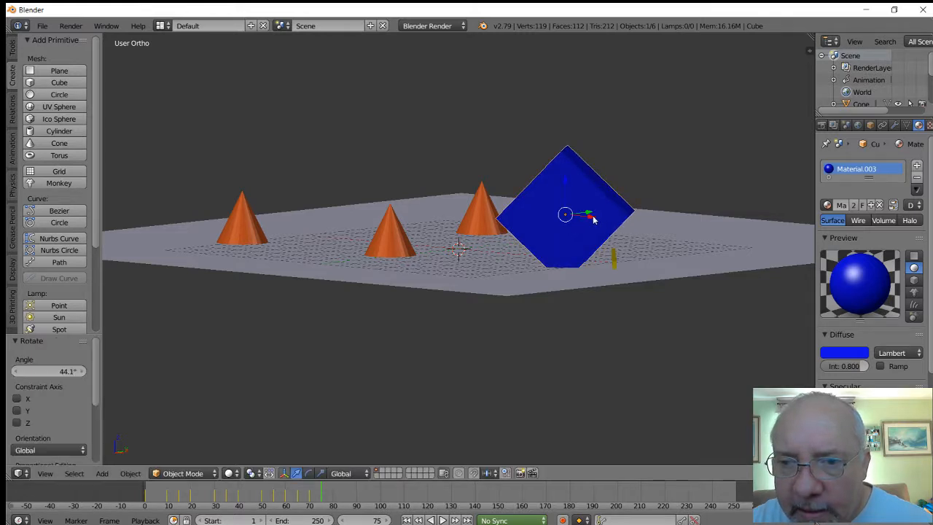
Step: Move the tilted cube about 1.558 along X and raise it about 0.658 along Z so its lower edge rests on the ground
key(g)
key(x)
click(622, 215)
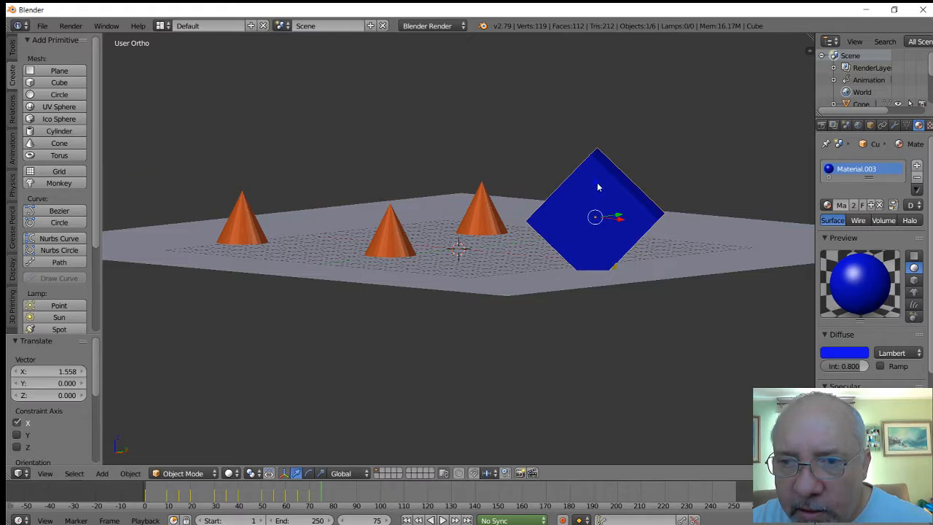
key(g)
key(z)
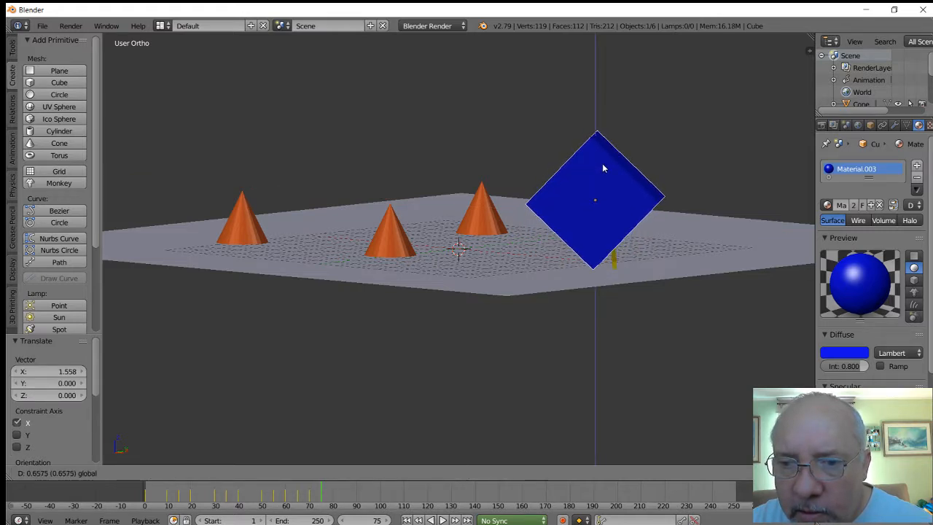
click(602, 168)
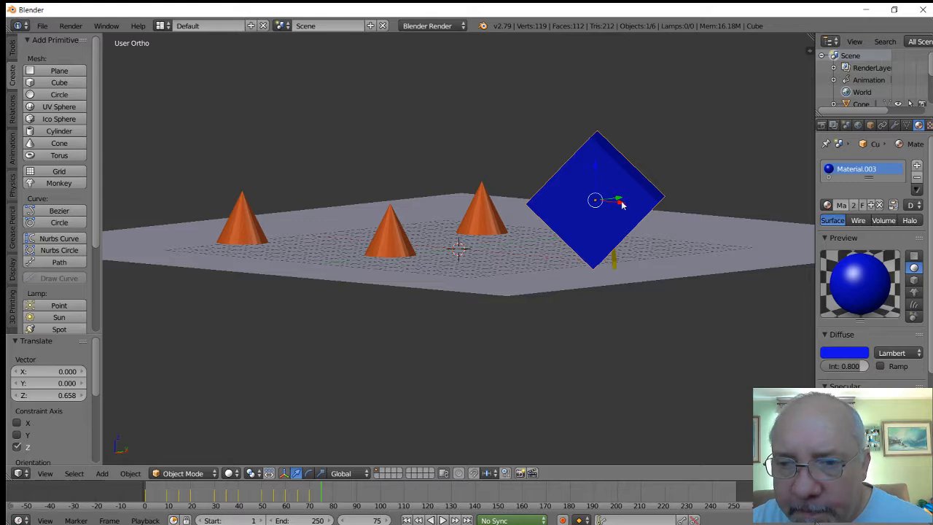
Step: Shift the tilted blue cube about 0.465 along X, -0.367 along Y and -0.336 along X against the yellow bar, and insert a LocRot keyframe at frame 75
key(g)
key(x)
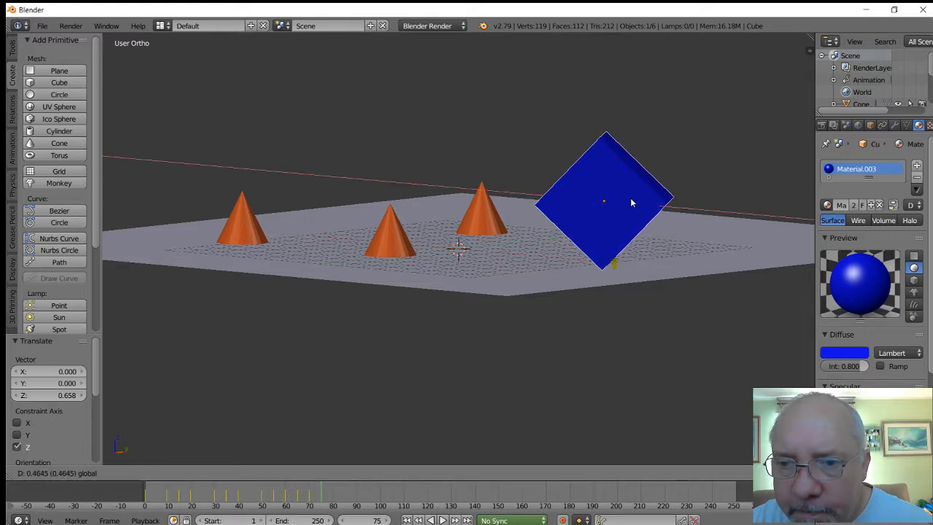
click(628, 201)
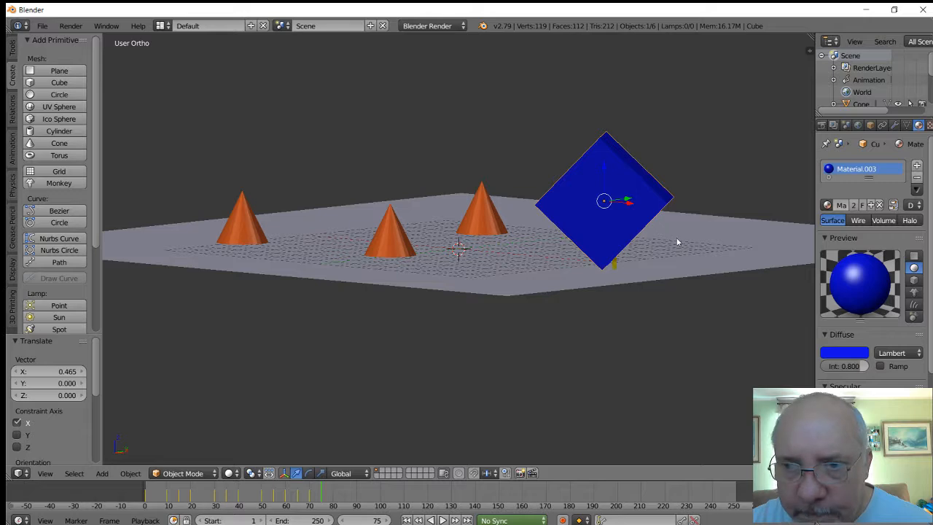
middle_drag(669, 244, 467, 242)
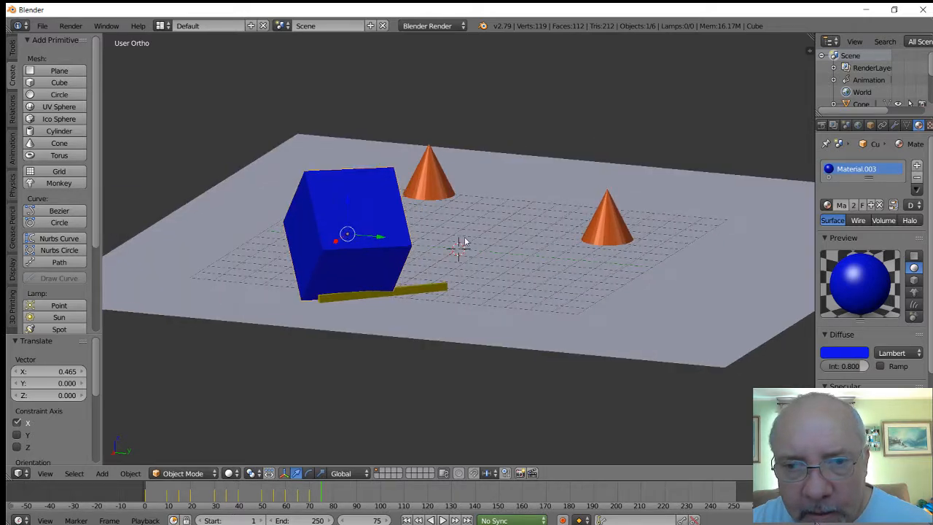
drag(379, 239, 422, 235)
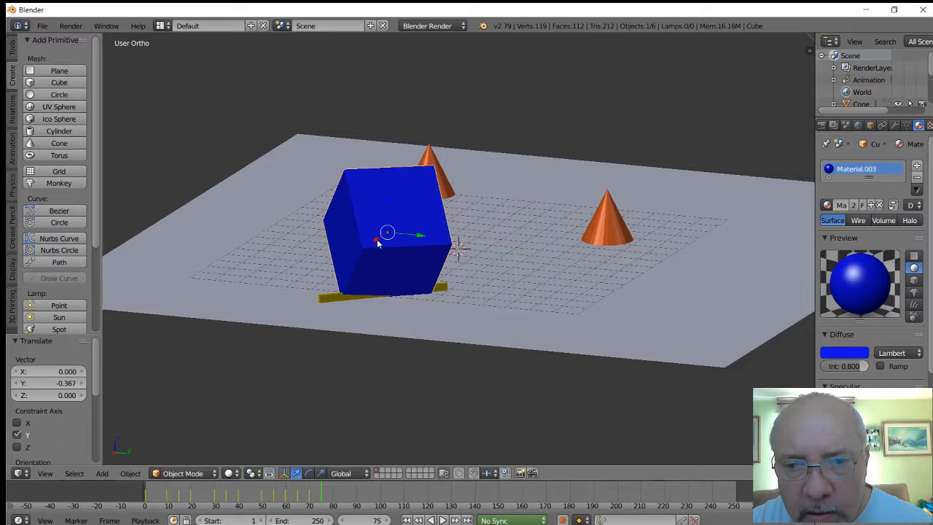
mouse_move(378, 243)
mouse_down()
mouse_move(423, 234)
mouse_move(373, 238)
mouse_up()
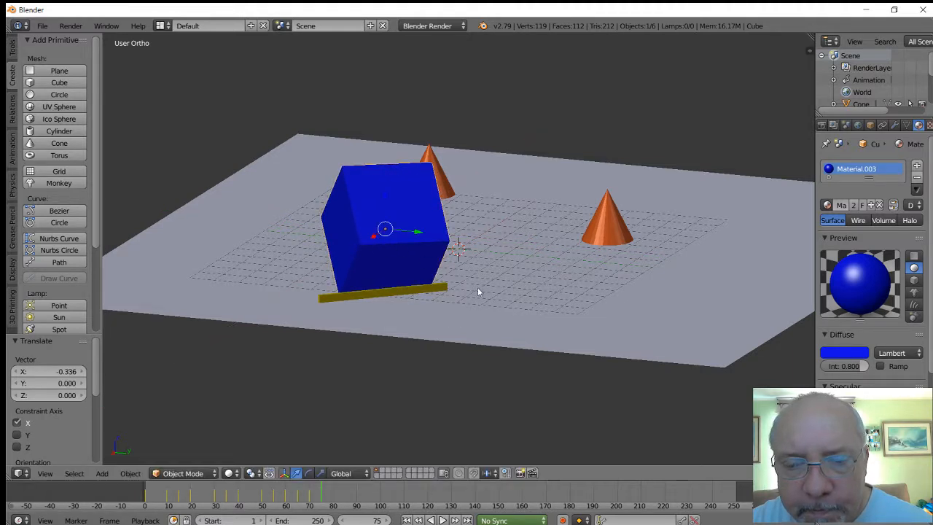
middle_drag(488, 318, 557, 307)
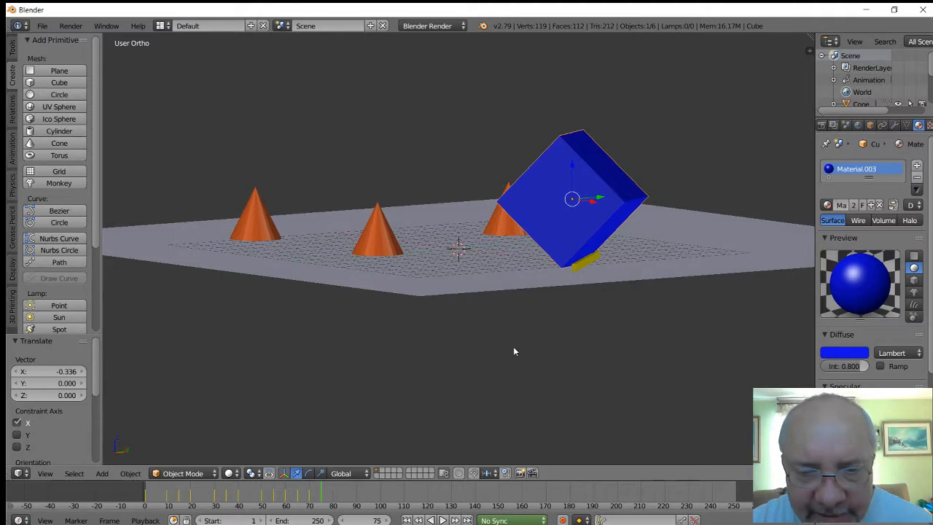
key(i)
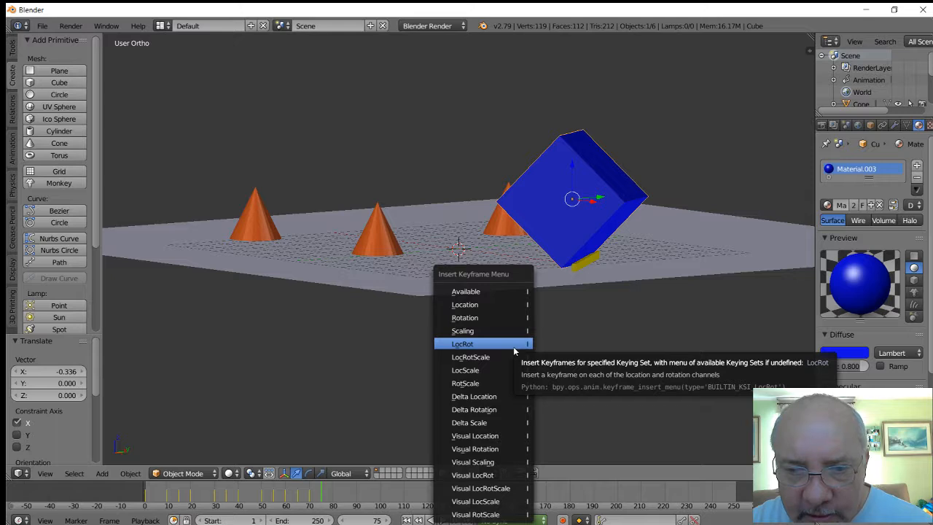
click(517, 344)
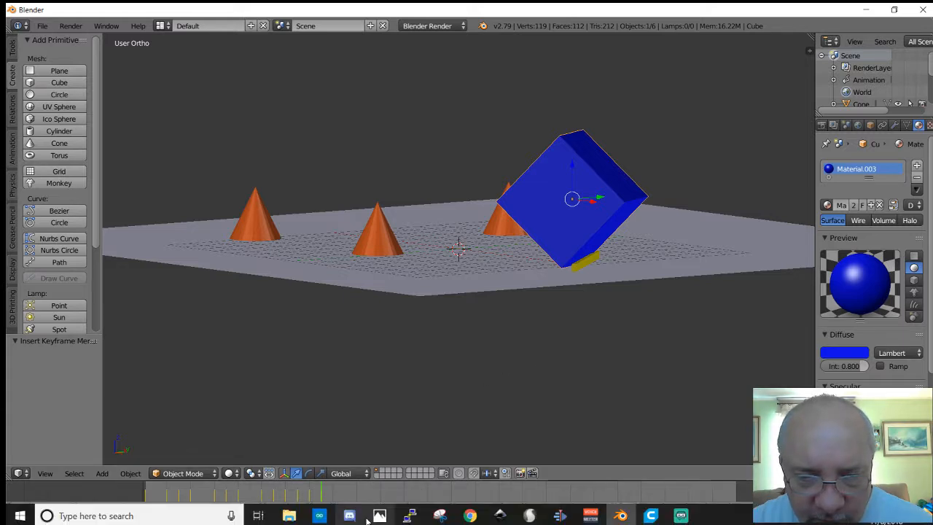
Step: Go to frame 80 and rotate the blue cube about 54.2° from a low side angle and about -15.4° from the opposite side
click(365, 520)
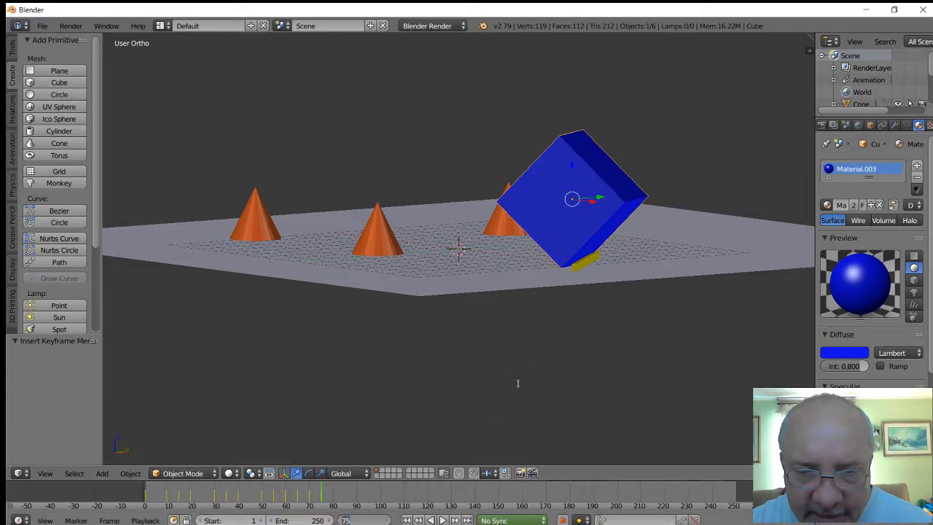
text(80)
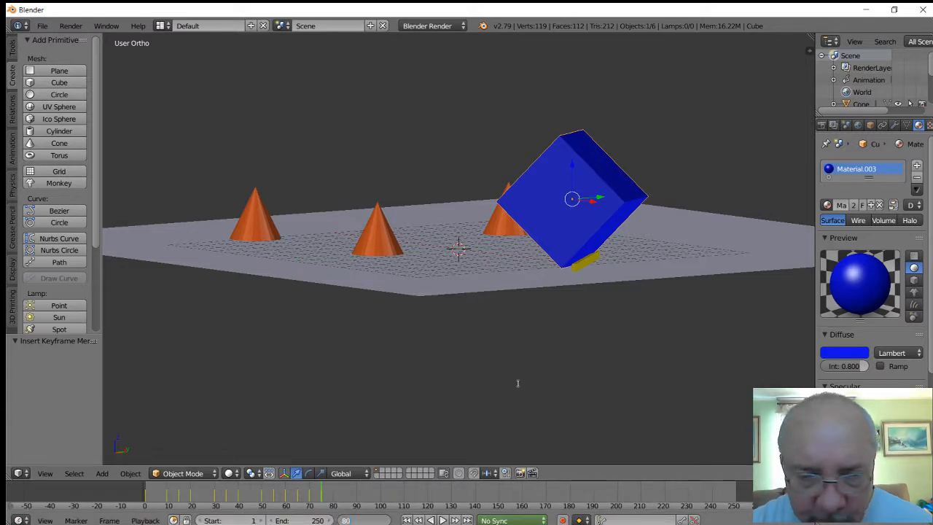
key(Return)
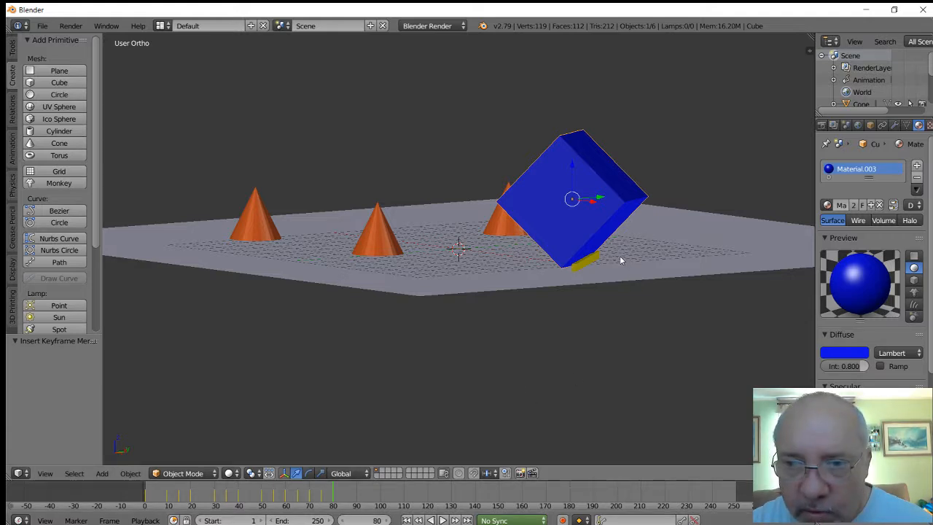
key(r)
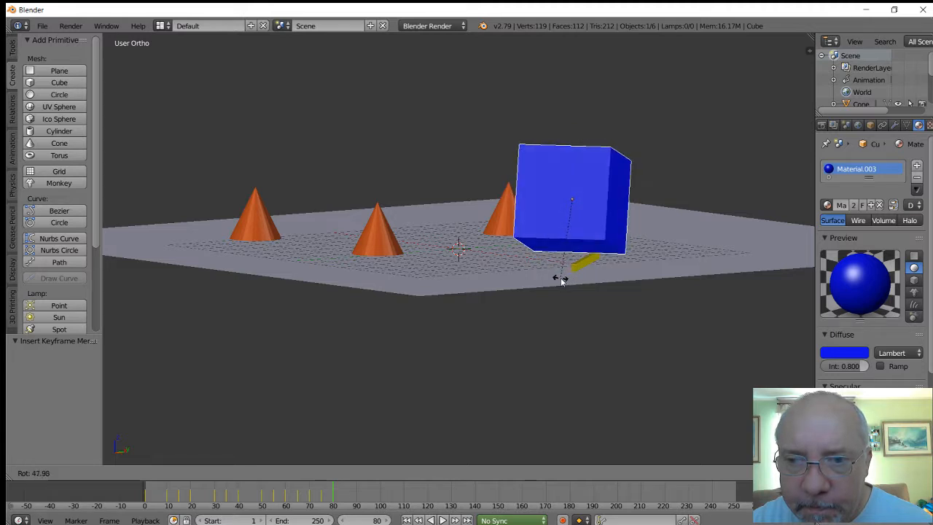
click(551, 286)
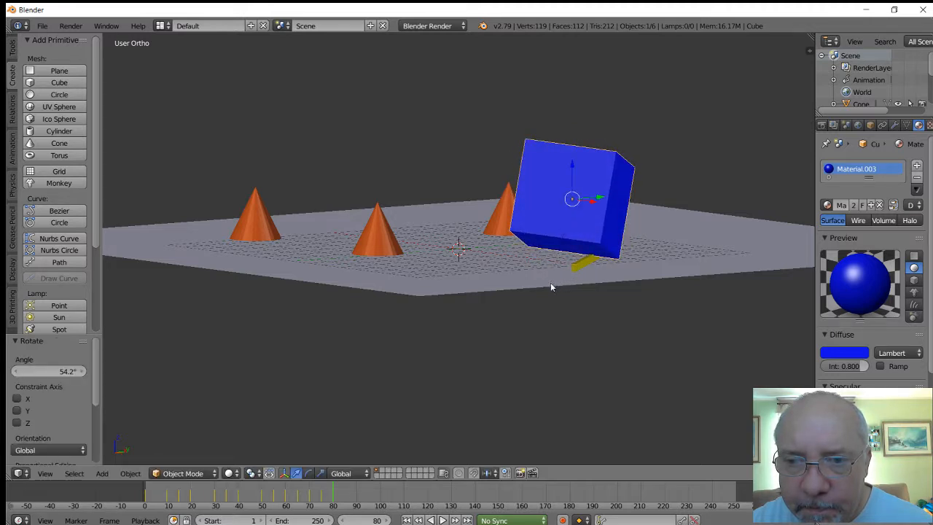
middle_drag(696, 247, 608, 253)
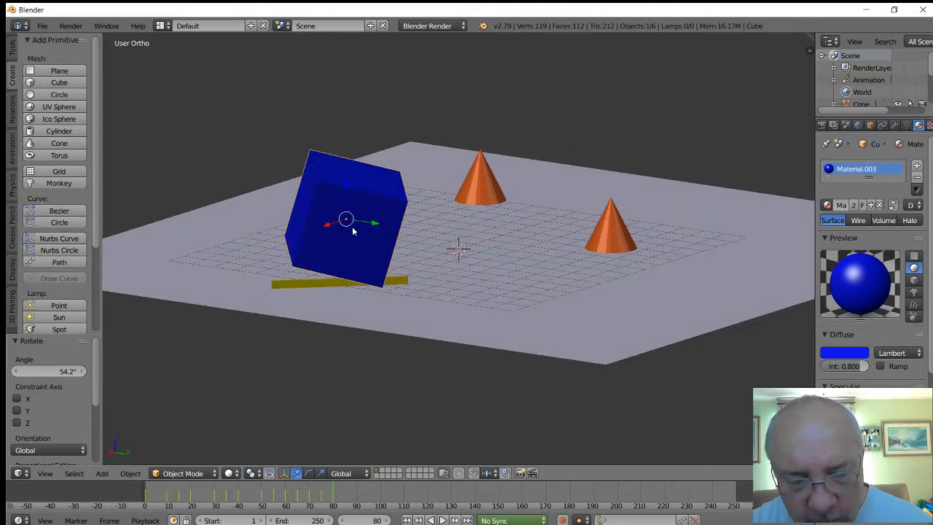
key(r)
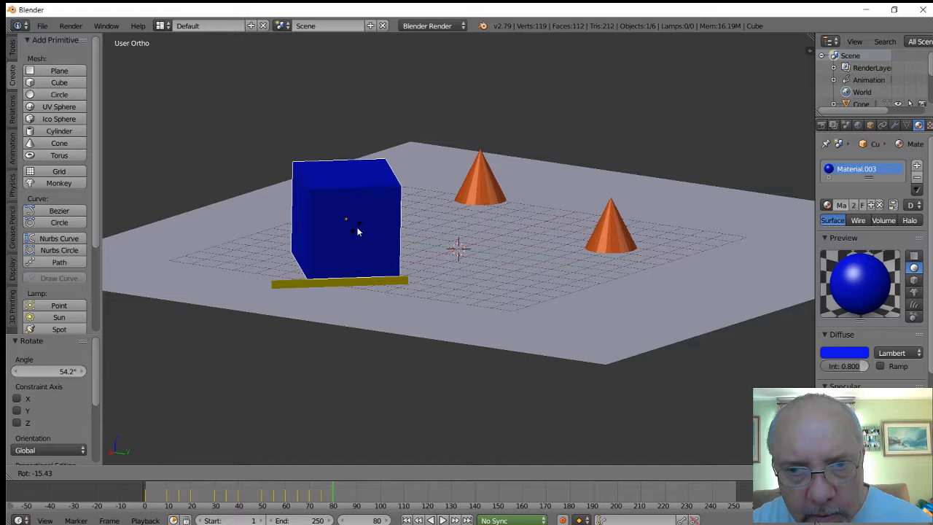
click(357, 231)
Step: From a level side view, move the blue cube about 3.444 along X past the yellow bar and lower it about 0.542 along Z
middle_drag(392, 250, 491, 241)
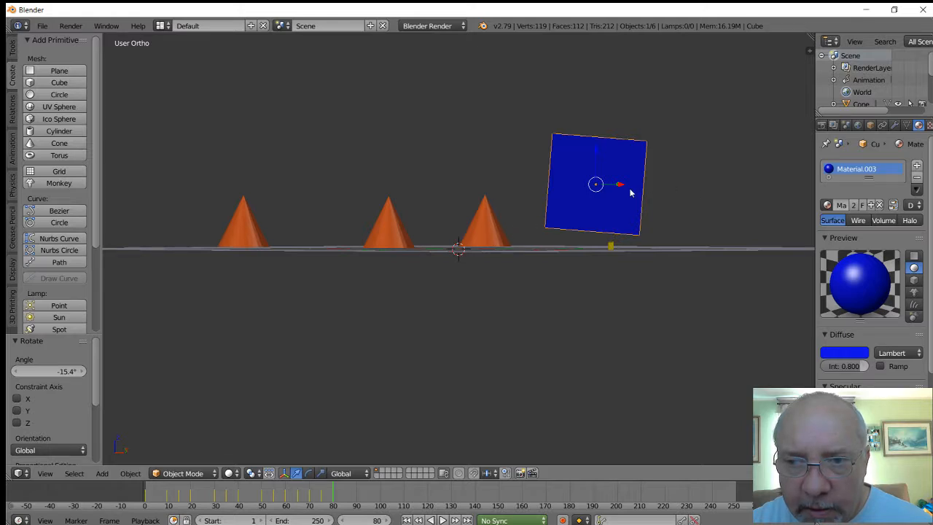
drag(621, 187, 685, 196)
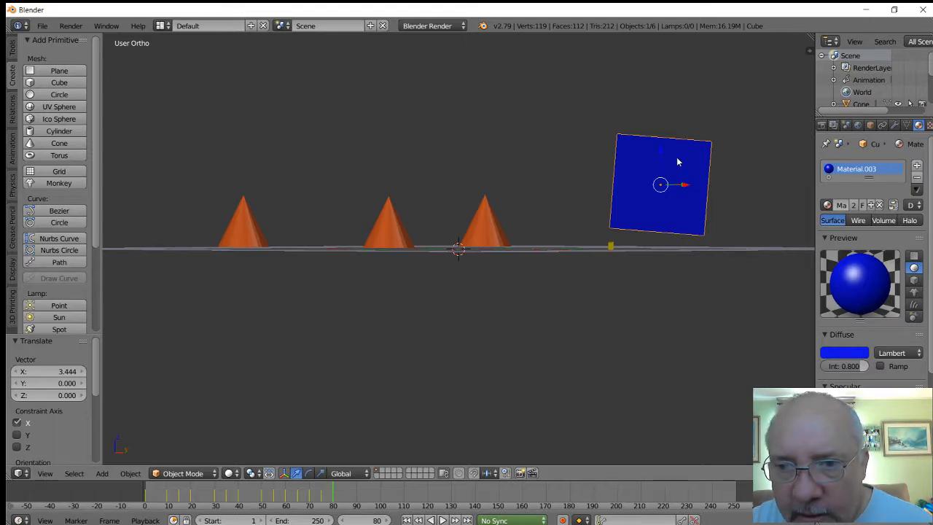
drag(663, 151, 671, 164)
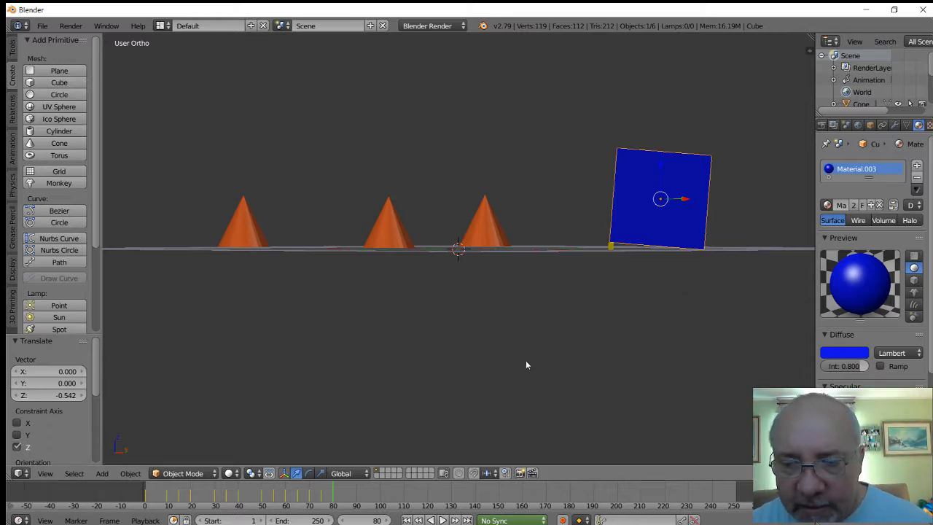
Step: Move the blue cube about 2.555 along Y and about -2.084 along X back toward the yellow bar
middle_drag(524, 364, 467, 362)
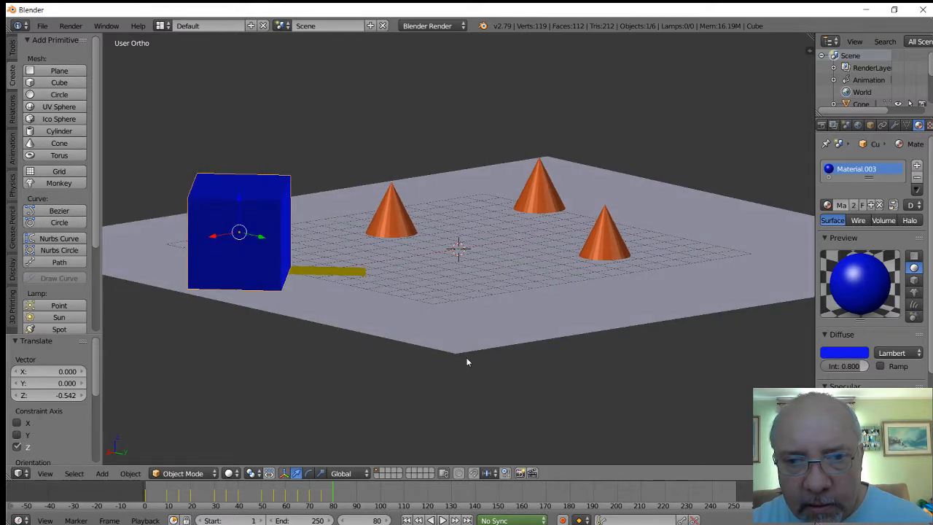
drag(263, 243, 288, 255)
middle_drag(319, 294, 552, 258)
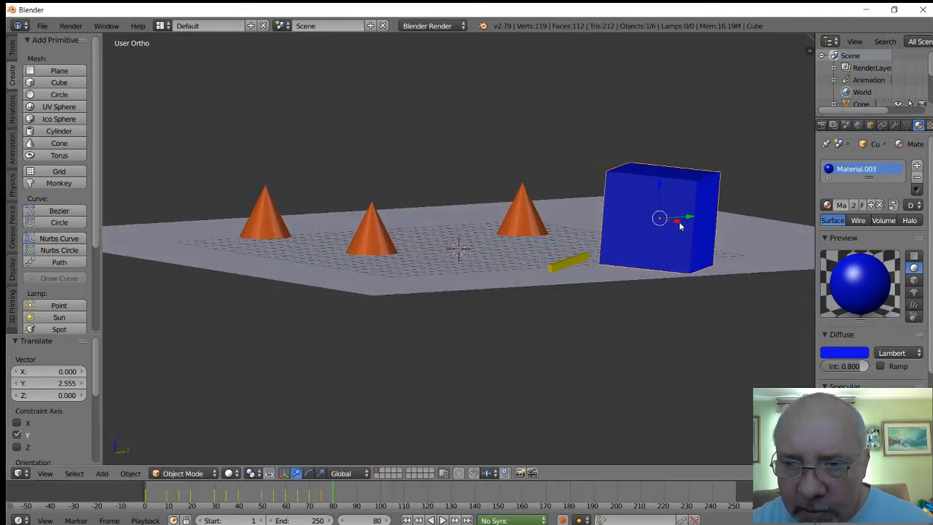
drag(675, 223, 648, 217)
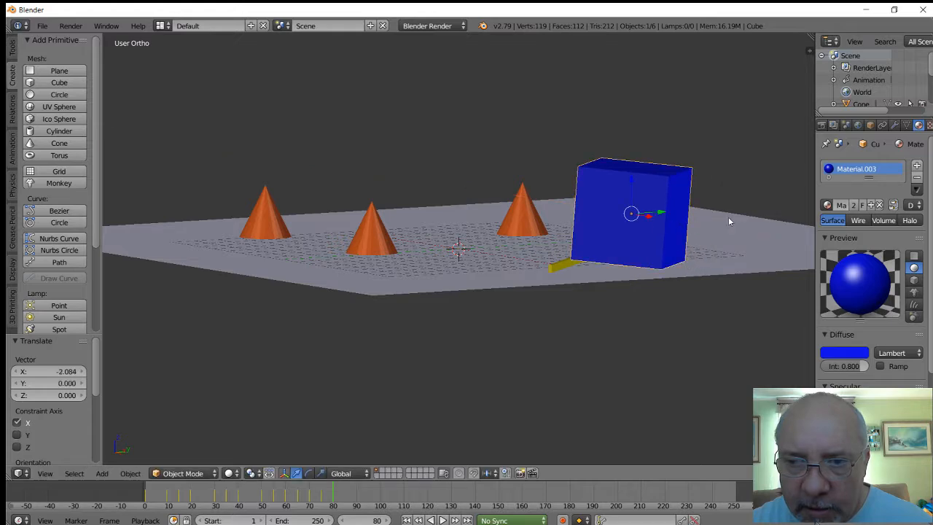
Step: Center the blue cube beside the yellow bar with moves of about 0.572 along X and 0.346 along Y, and insert a LocRot keyframe at frame 80
middle_drag(727, 217, 638, 235)
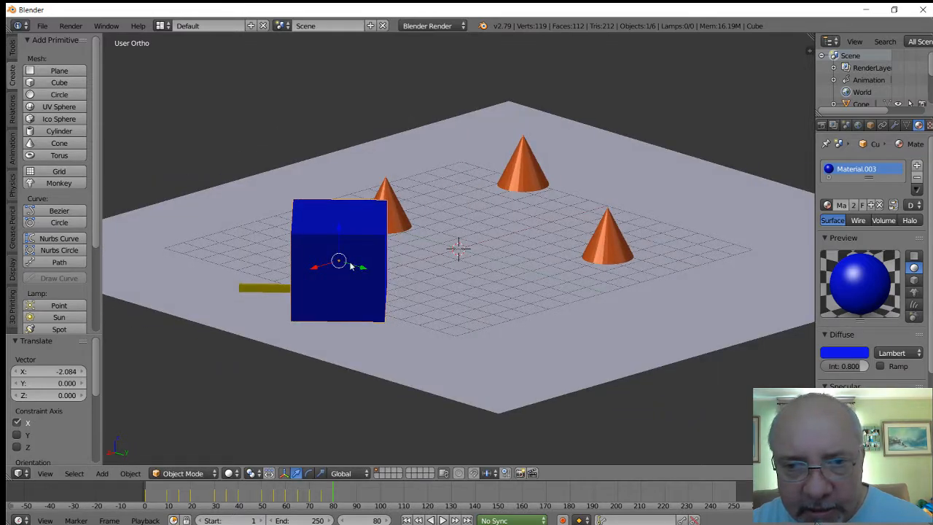
drag(362, 270, 283, 274)
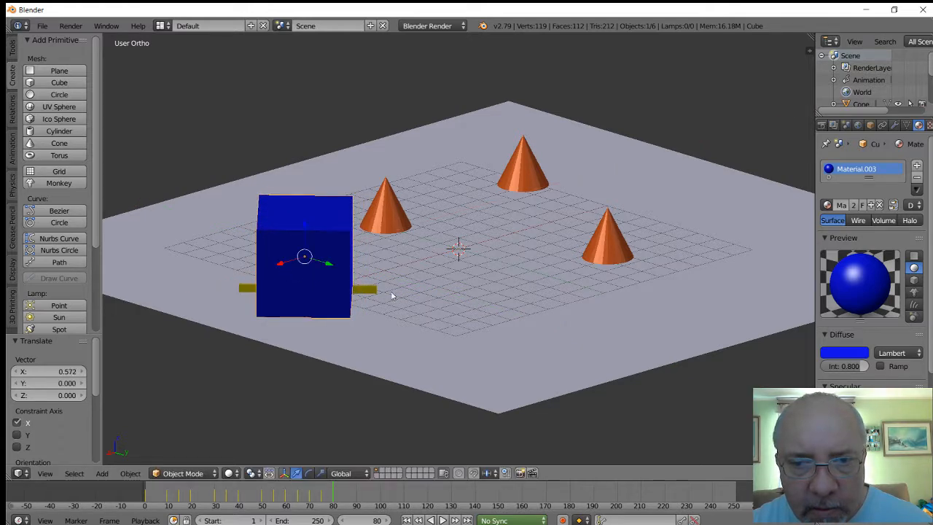
middle_drag(392, 295, 602, 268)
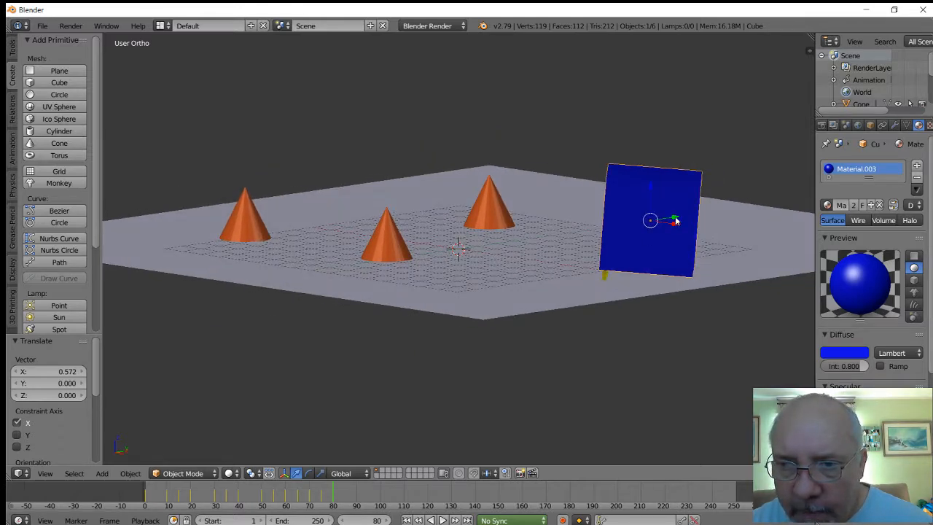
drag(676, 221, 685, 220)
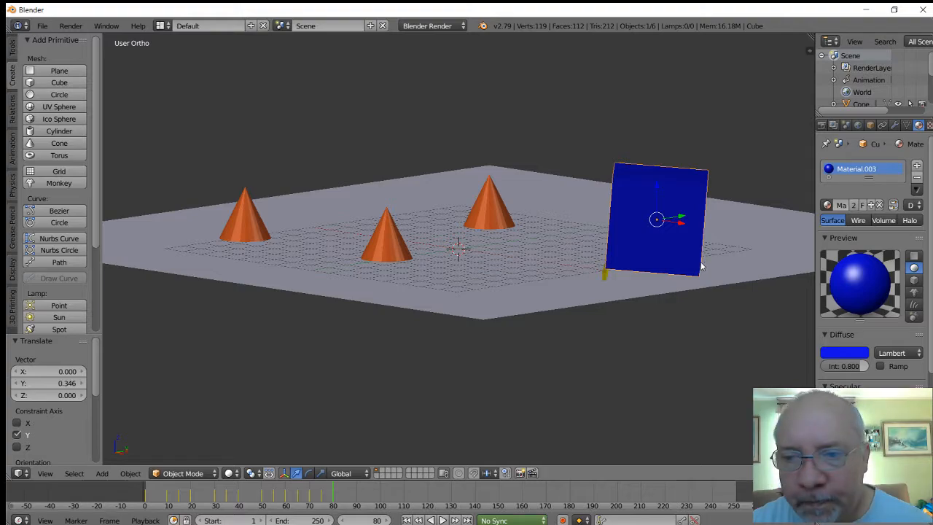
middle_drag(705, 267, 682, 352)
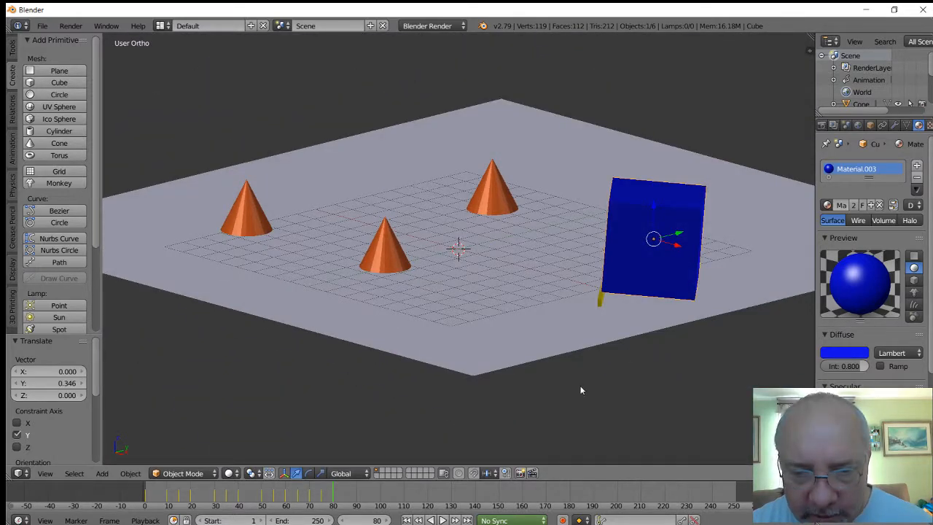
key(i)
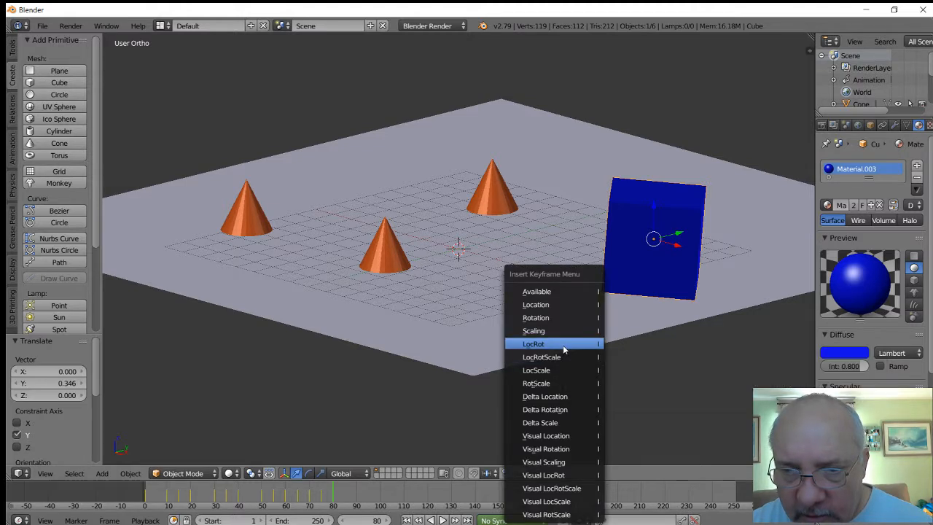
click(562, 347)
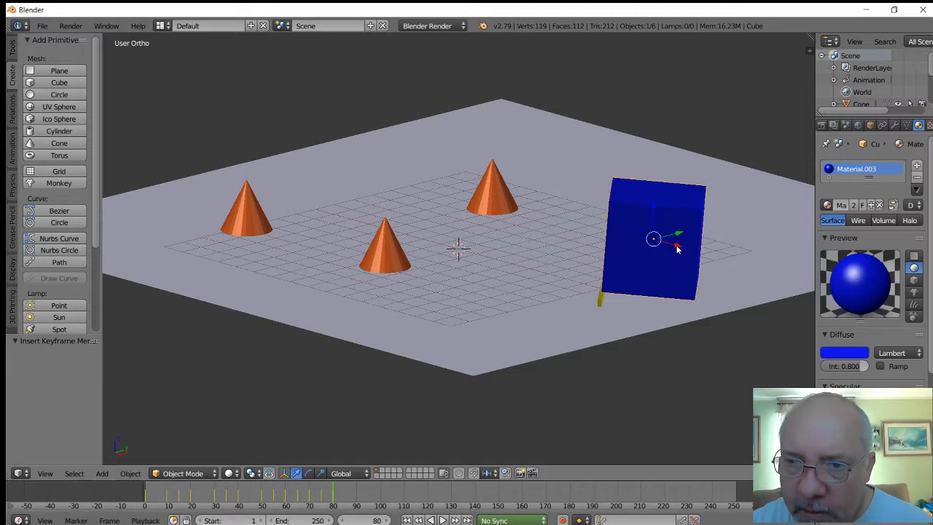
Step: Nudge the blue cube about 0.121 along Y and rotate it about -4.54° in a side view so its base is level
drag(677, 249, 688, 234)
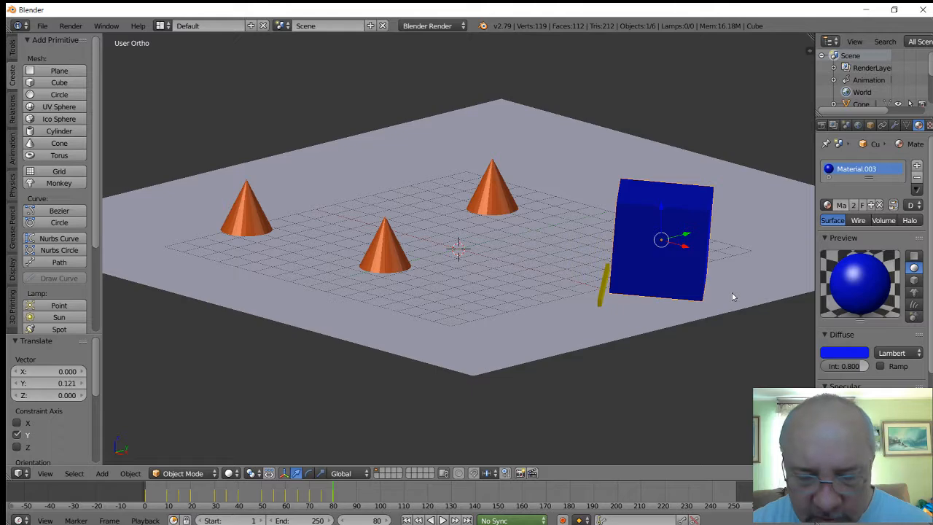
key(KP_1)
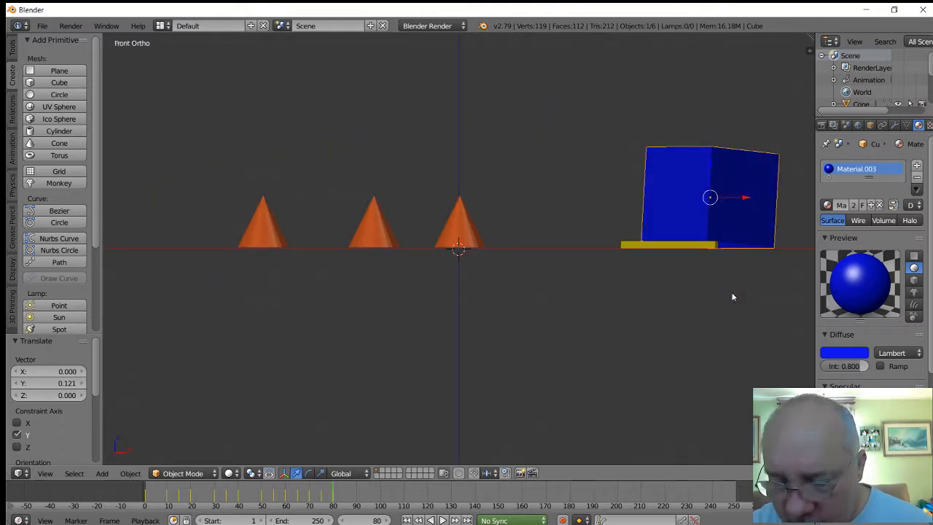
middle_drag(735, 293, 681, 291)
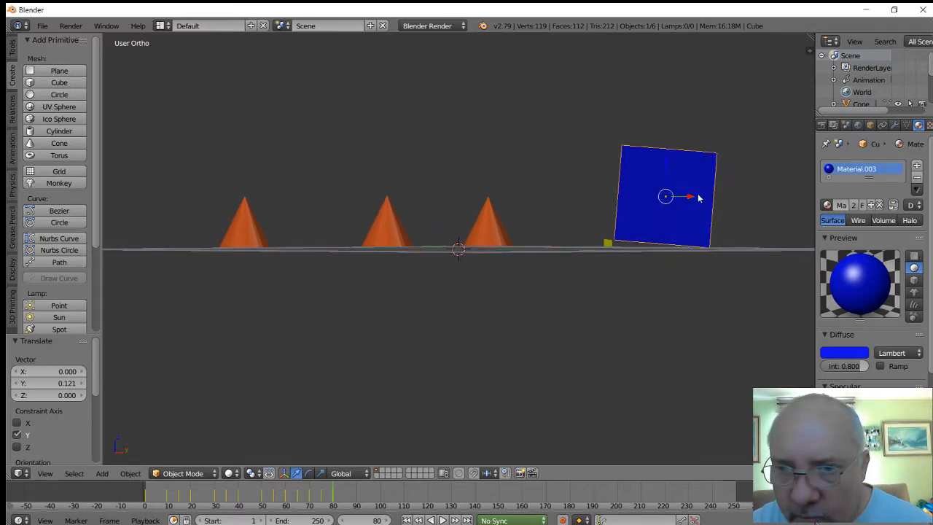
key(r)
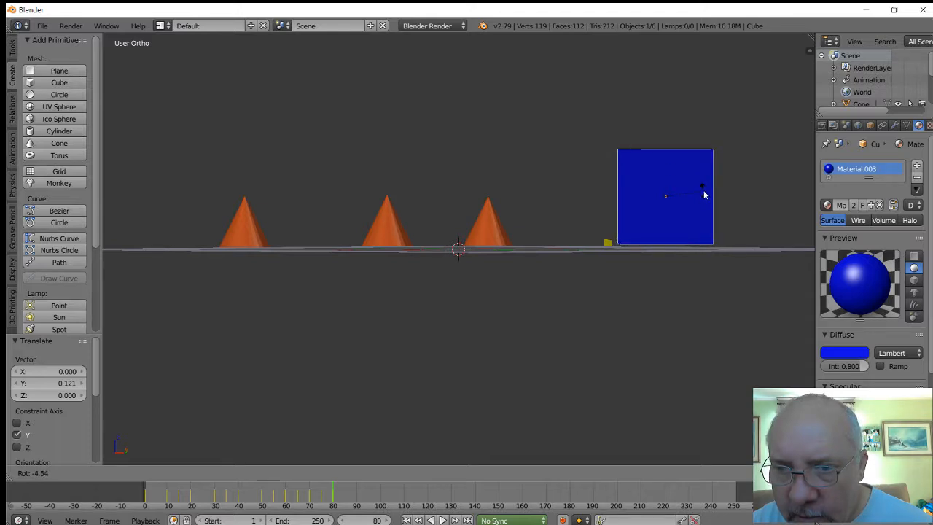
click(705, 195)
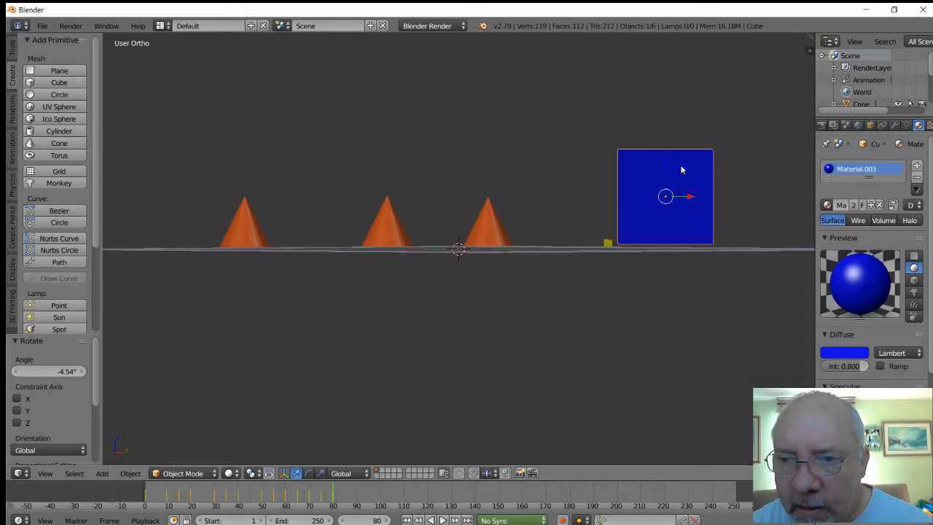
Step: Lower the leveled blue cube about 0.131 along Z so its base rests on the ground plane
middle_drag(730, 195, 728, 195)
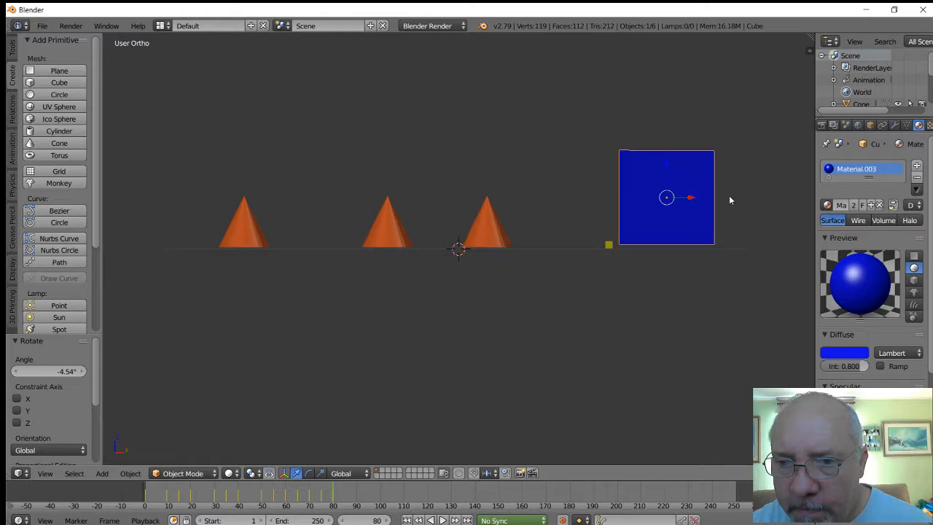
key(g)
key(z)
click(667, 169)
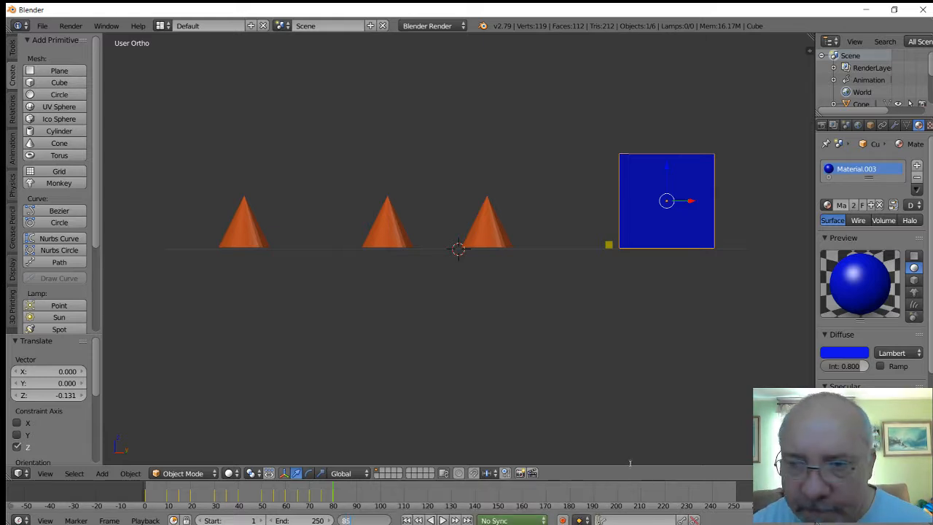
Step: Go to frame 85 and move the blue cube about 0.393 along X and about -0.187 along Z
key(Return)
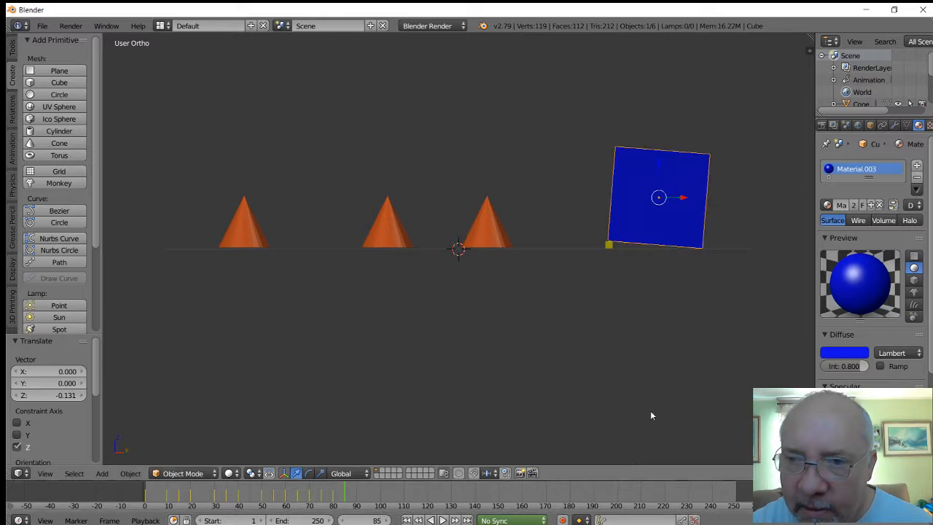
drag(683, 200, 690, 197)
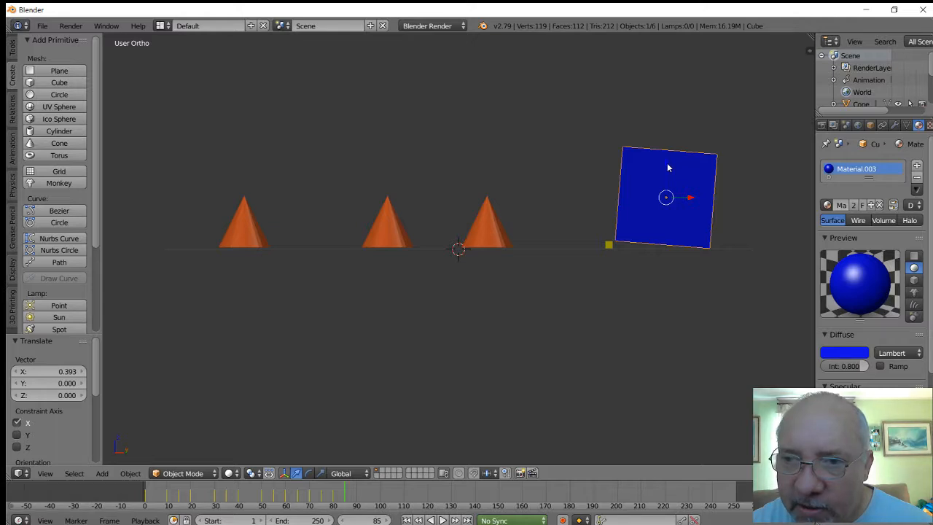
key(g)
key(z)
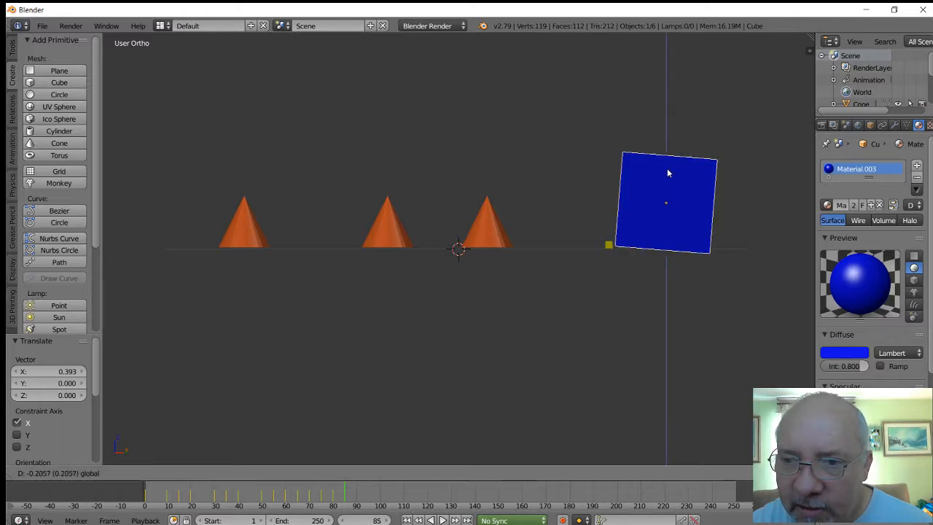
click(668, 173)
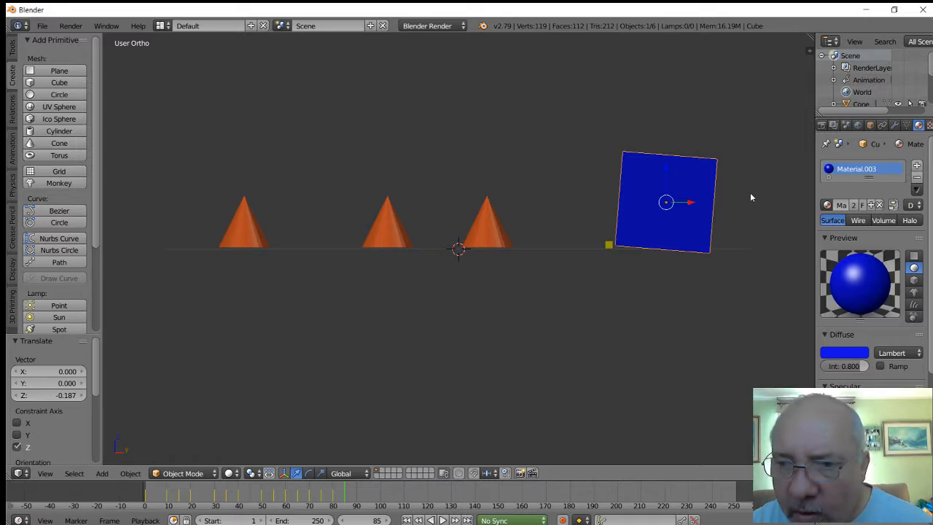
Step: Rotate the blue cube about -4.47° to level its base and raise it about 0.056 along Z onto the ground plane
key(r)
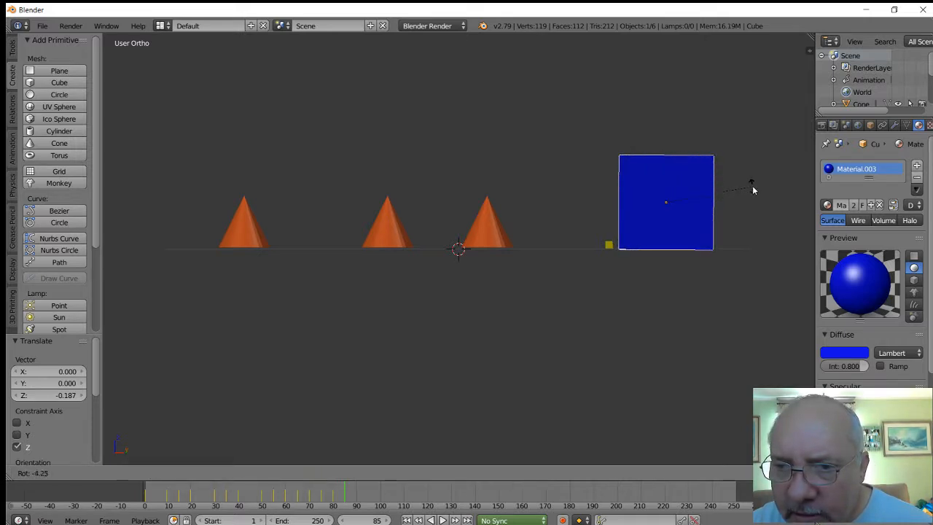
click(756, 188)
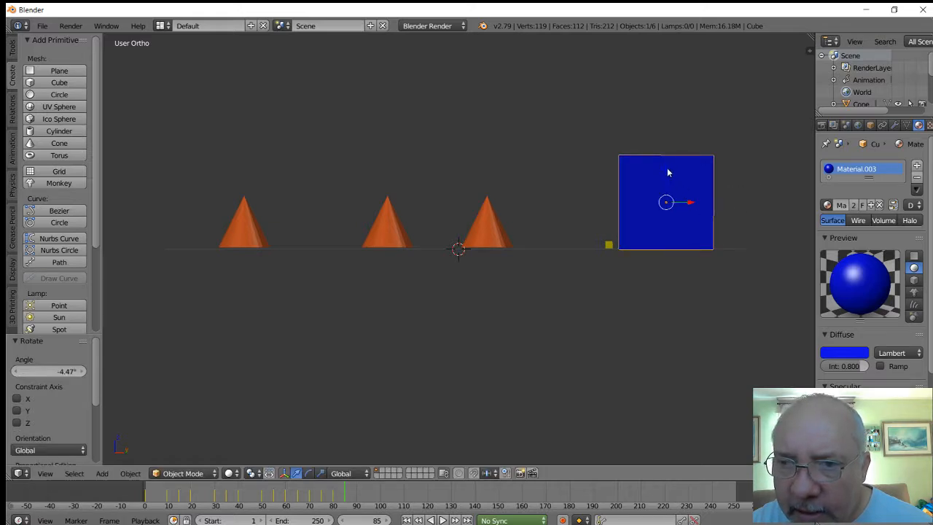
key(g)
key(z)
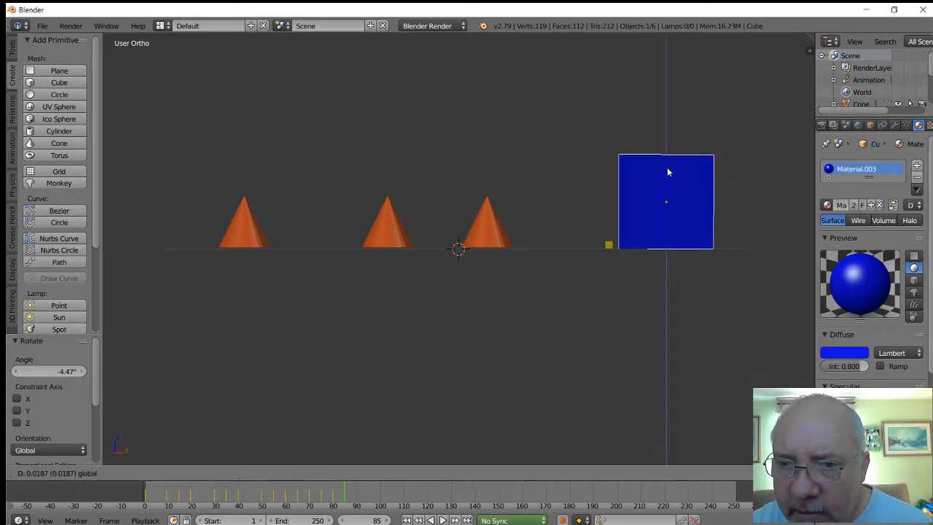
click(667, 171)
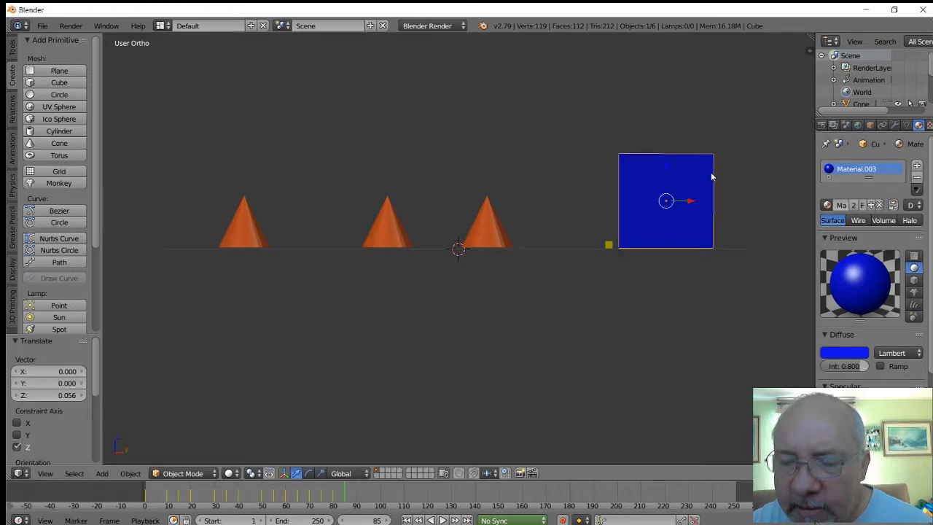
Step: Insert a Location keyframe for the blue cube at frame 85
middle_drag(748, 260, 805, 277)
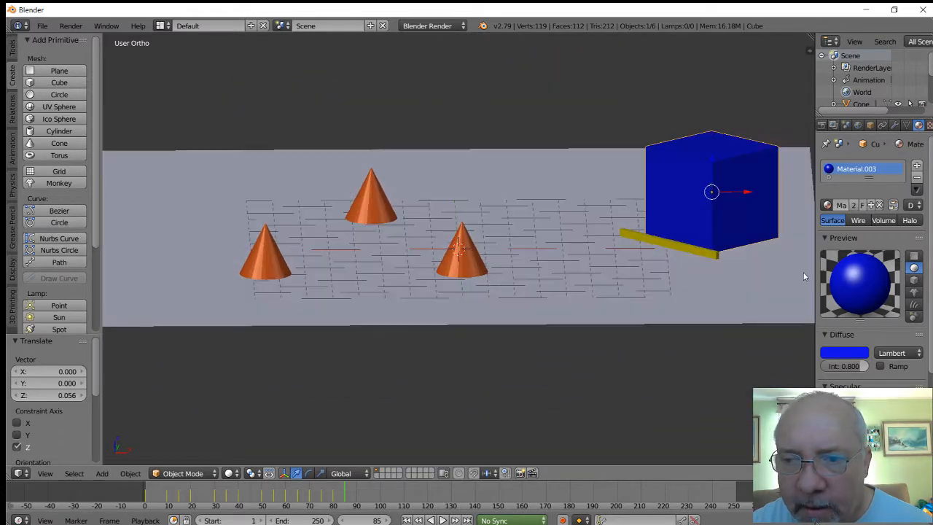
key(i)
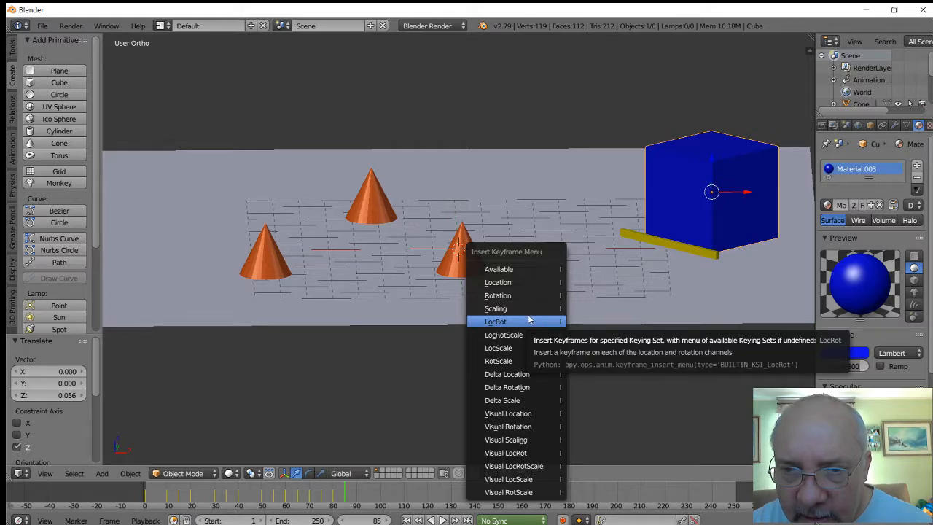
click(527, 285)
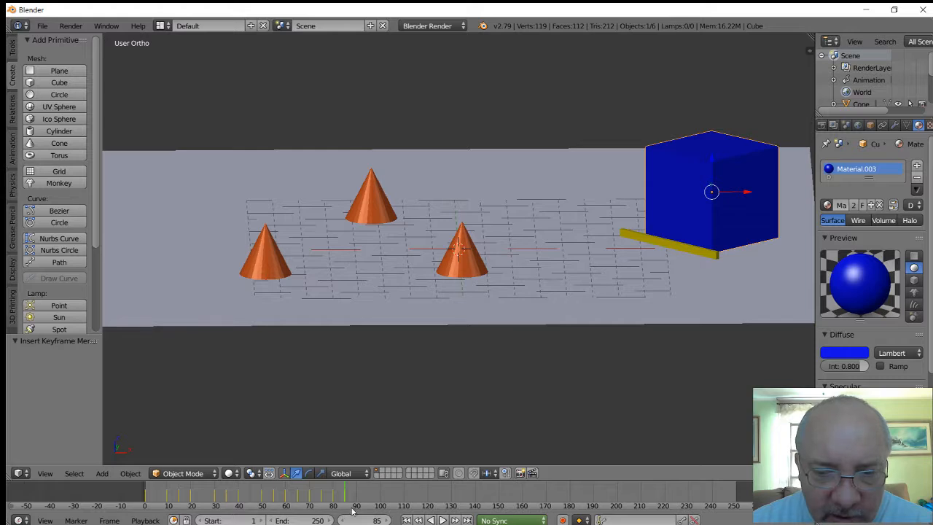
Step: Set the animation's end frame to 90, play the animation through, and stop it
click(315, 519)
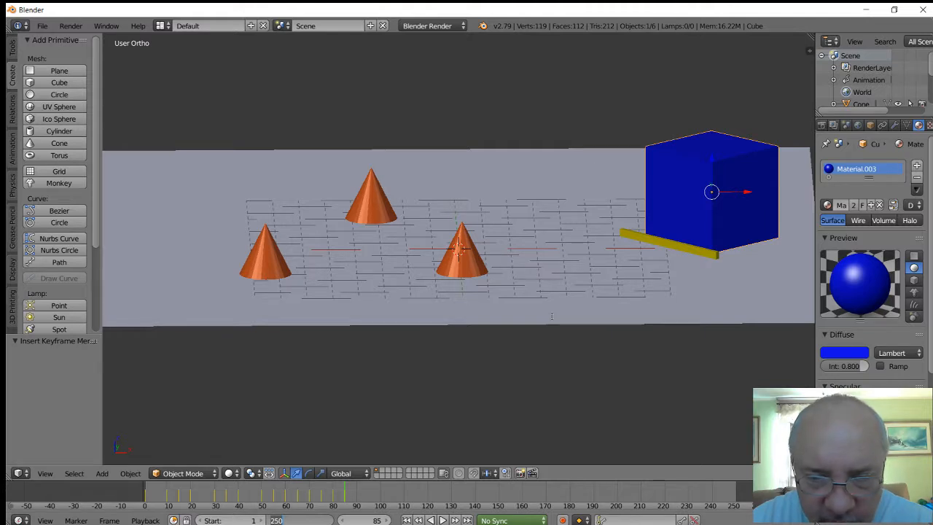
text(90)
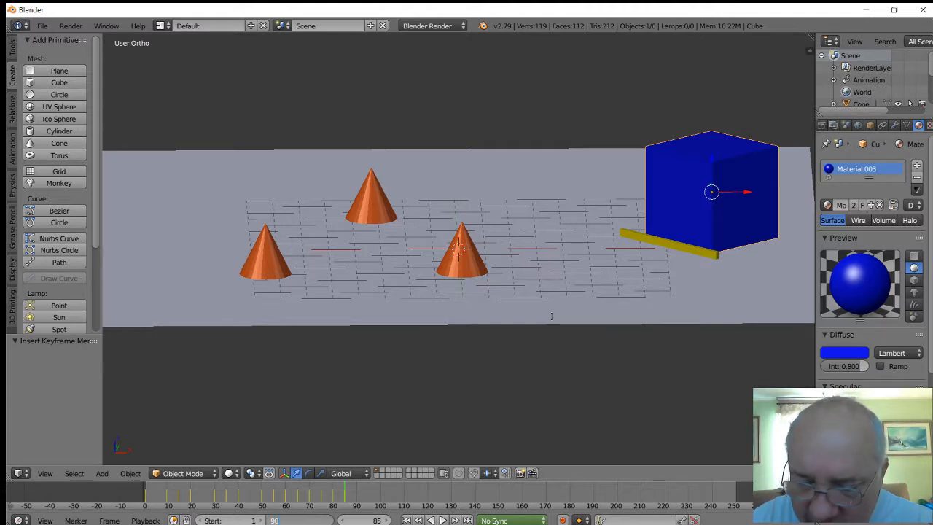
key(Return)
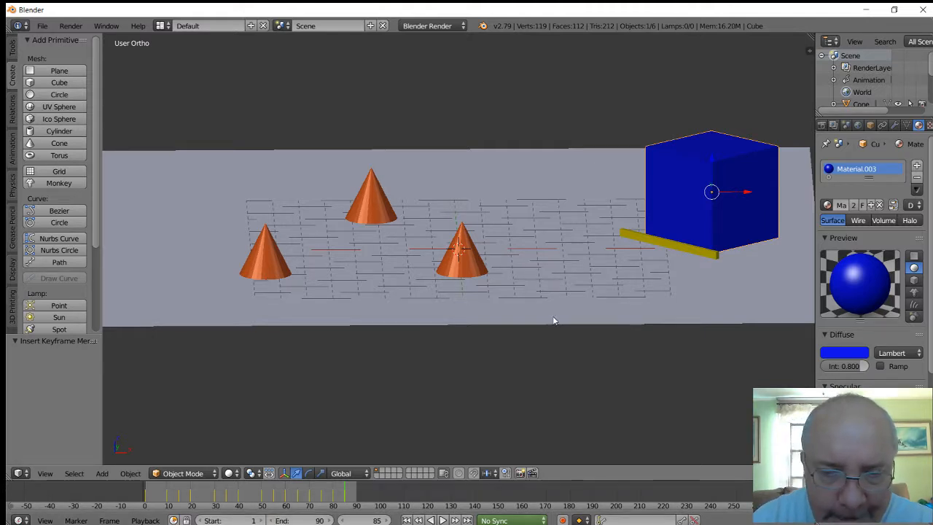
click(441, 519)
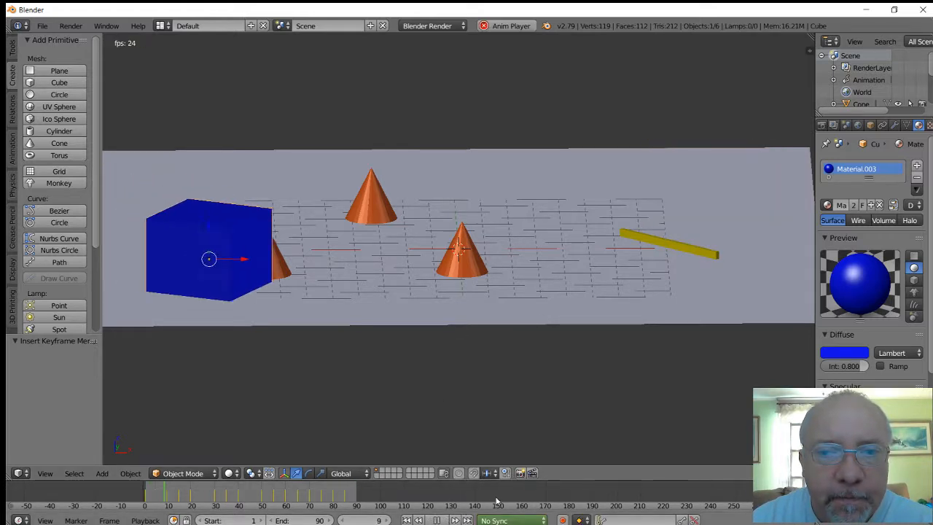
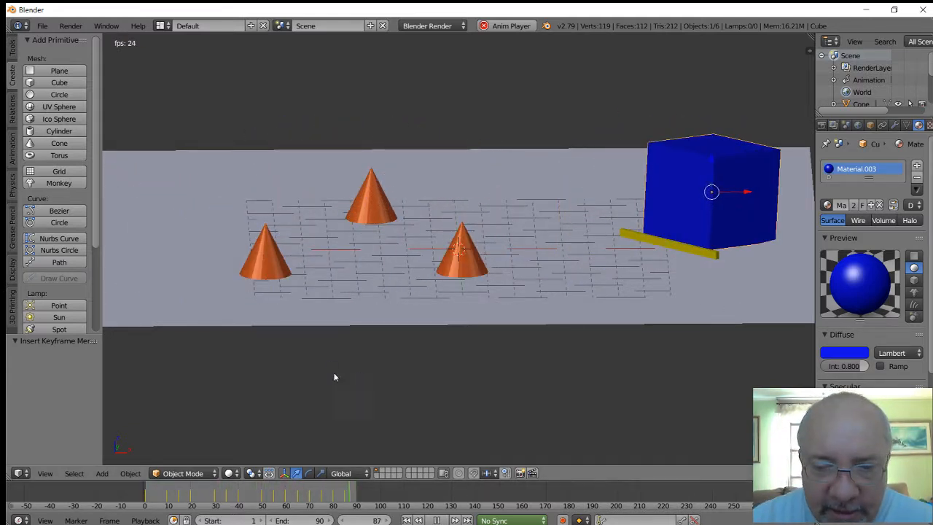
click(441, 519)
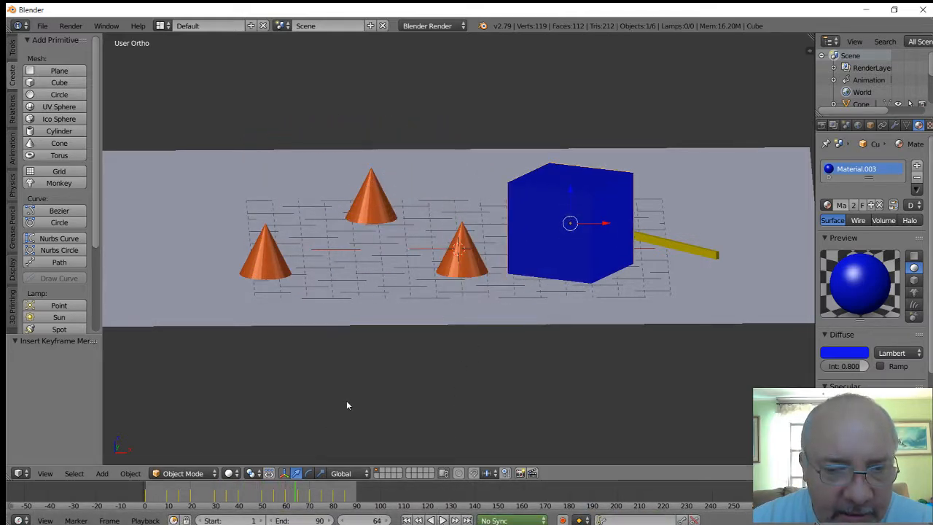
Step: Preview the scene in Material viewport shading, then return to Solid shading
mouse_move(398, 369)
middle_down()
mouse_move(419, 358)
mouse_move(404, 362)
mouse_move(411, 381)
middle_up()
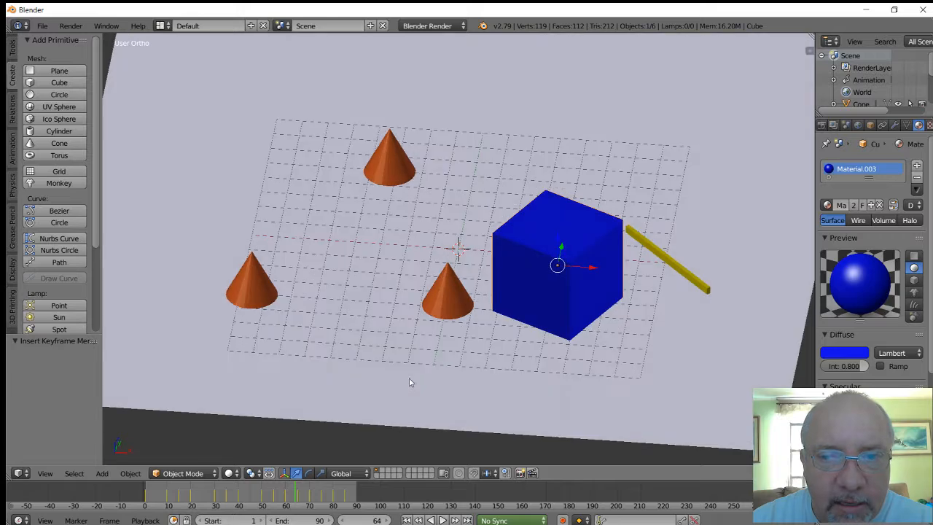
click(230, 473)
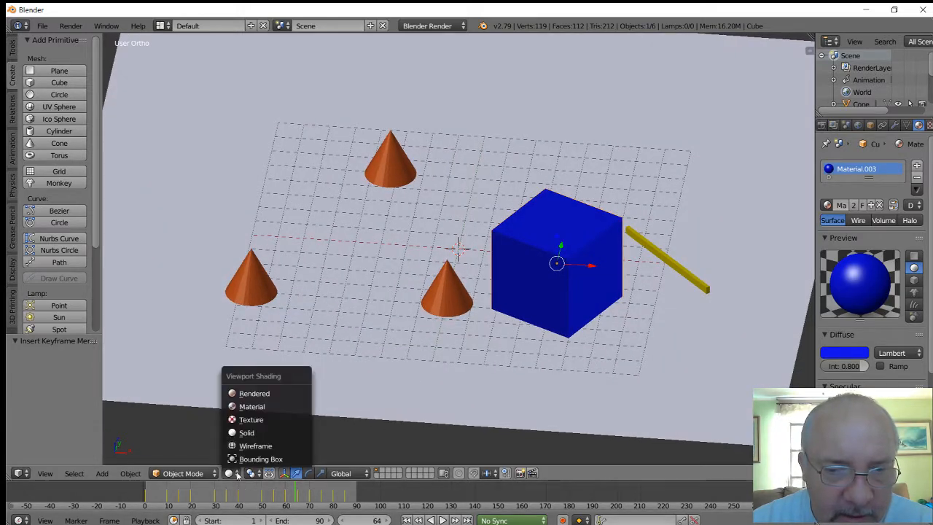
click(266, 407)
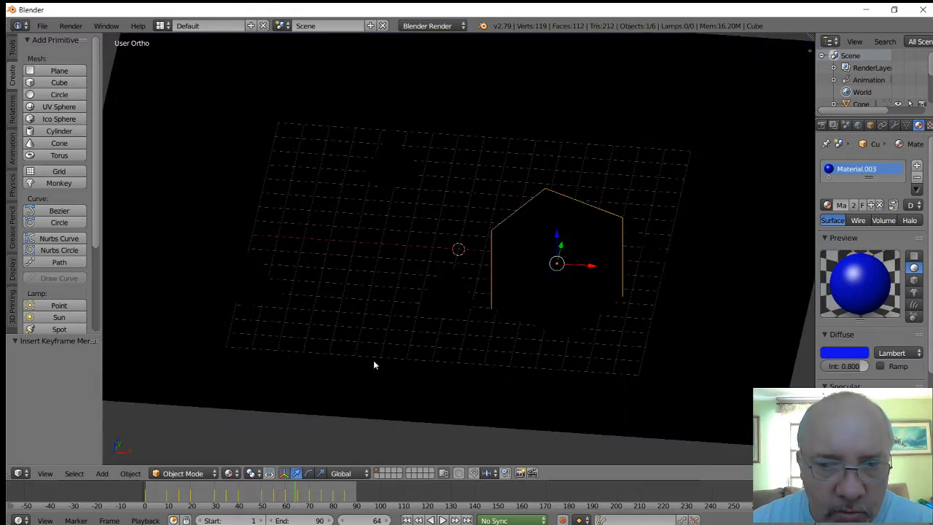
middle_drag(396, 348, 393, 322)
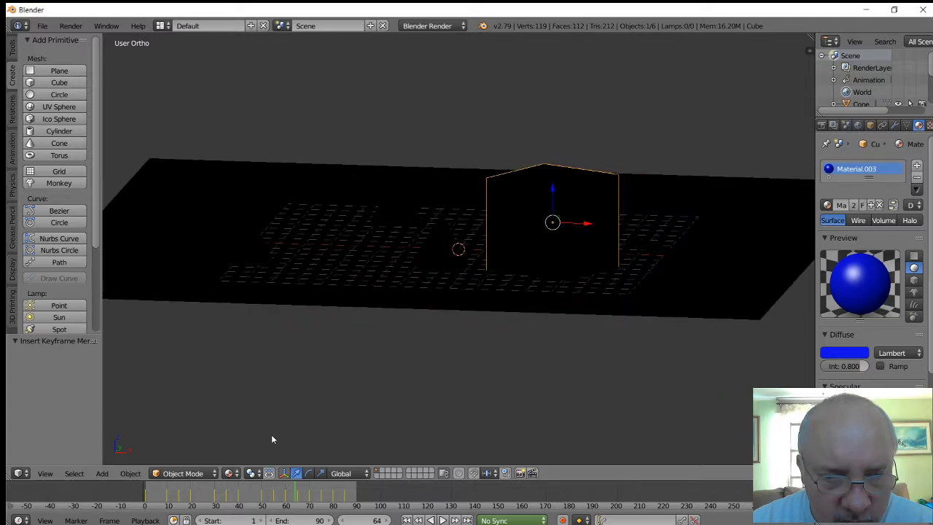
click(231, 473)
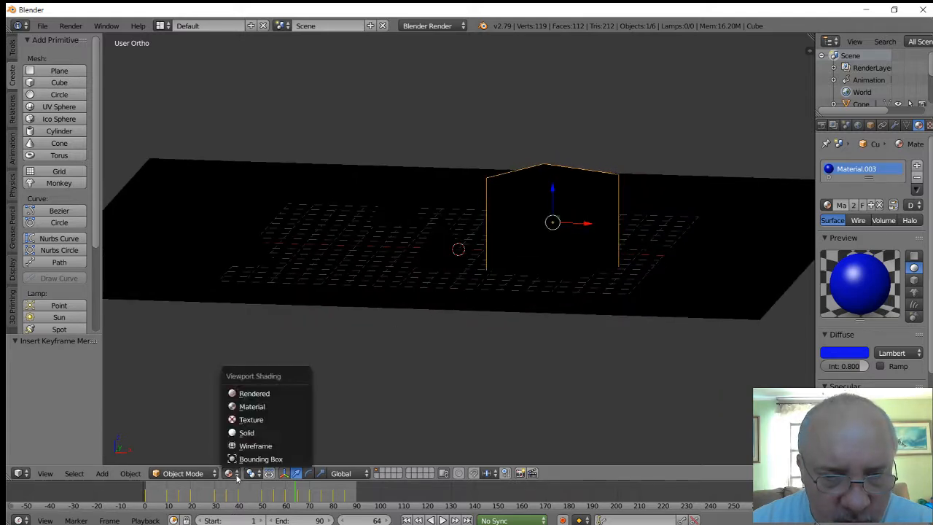
click(255, 433)
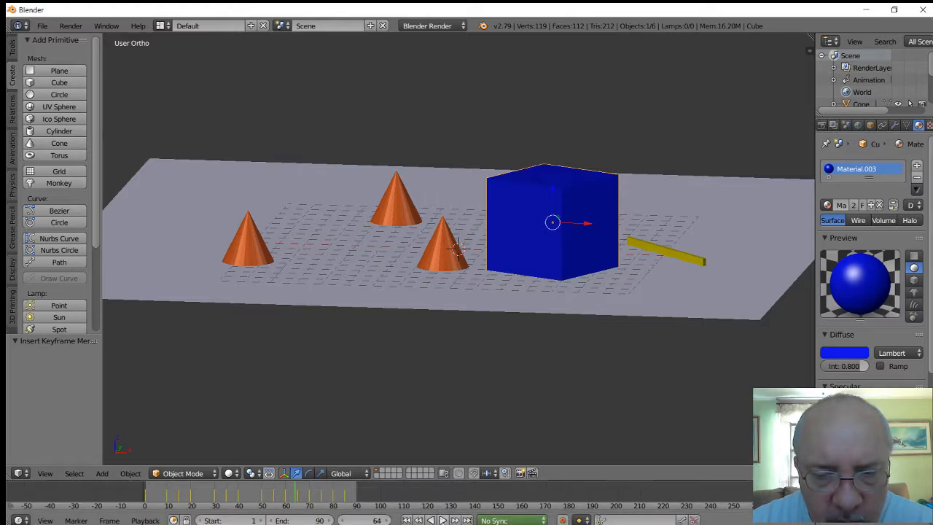
Step: Replay the cube animation from the low viewing angle and stop playback
click(442, 520)
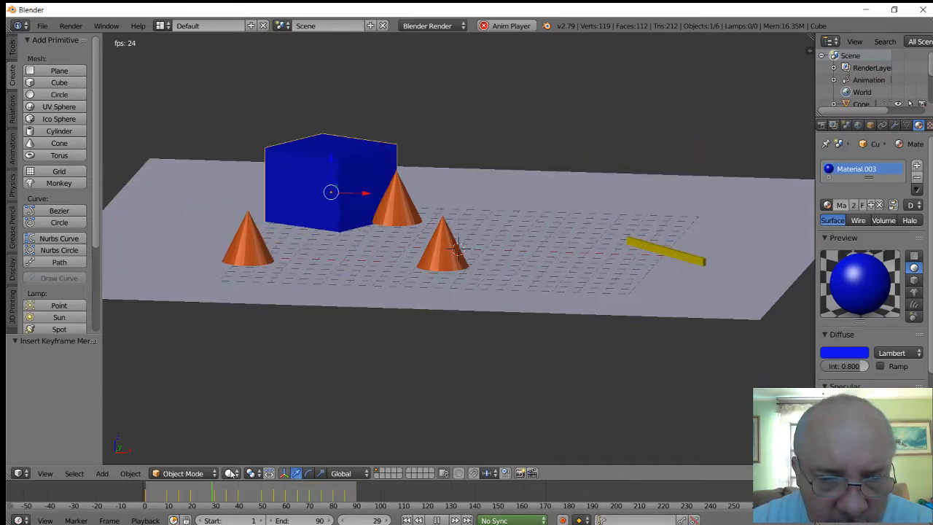
click(438, 520)
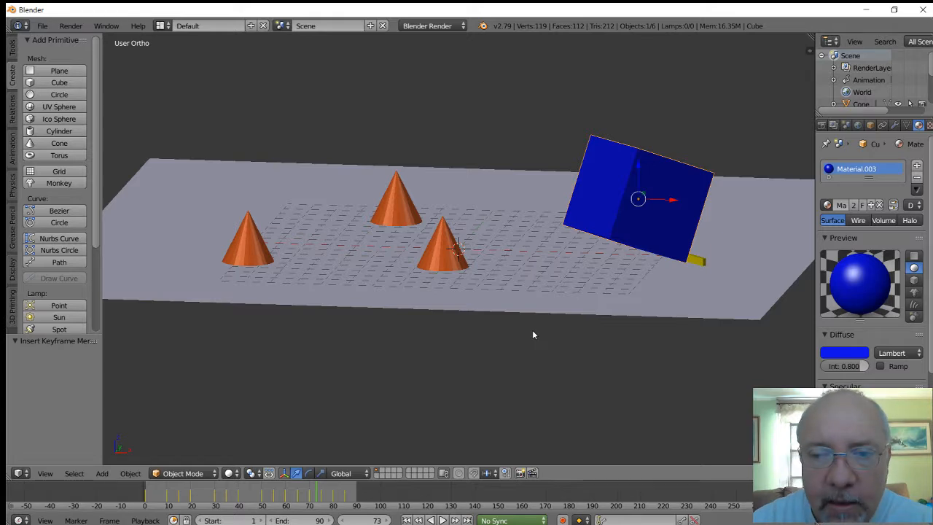
Step: Add a camera in the top view and move it past the ground plane's front edge and about -5.981 along X
key(KP_7)
scroll(533, 335, down, 4)
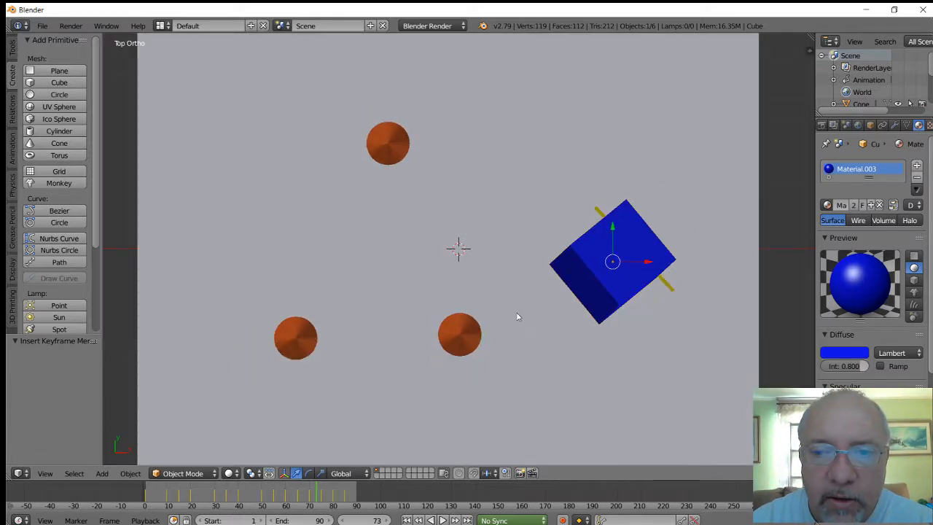
scroll(528, 299, down, 2)
scroll(528, 298, down, 3)
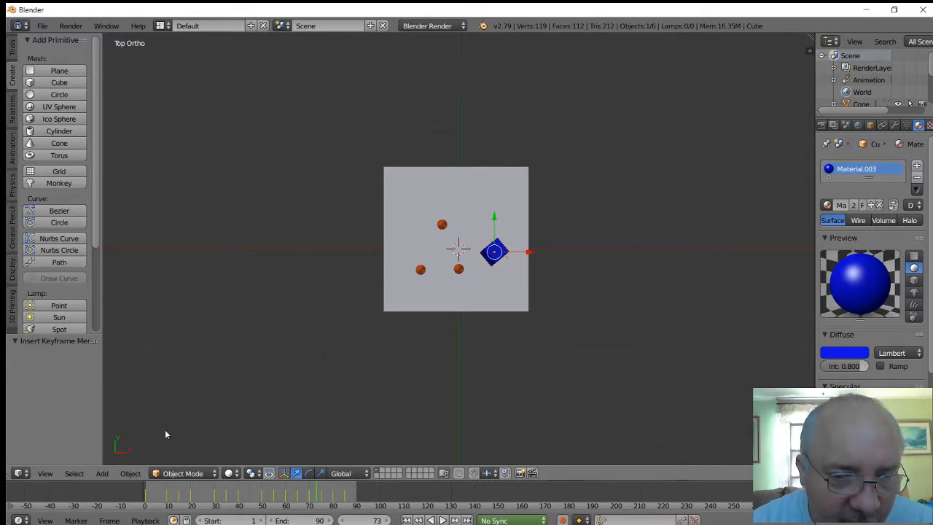
click(101, 474)
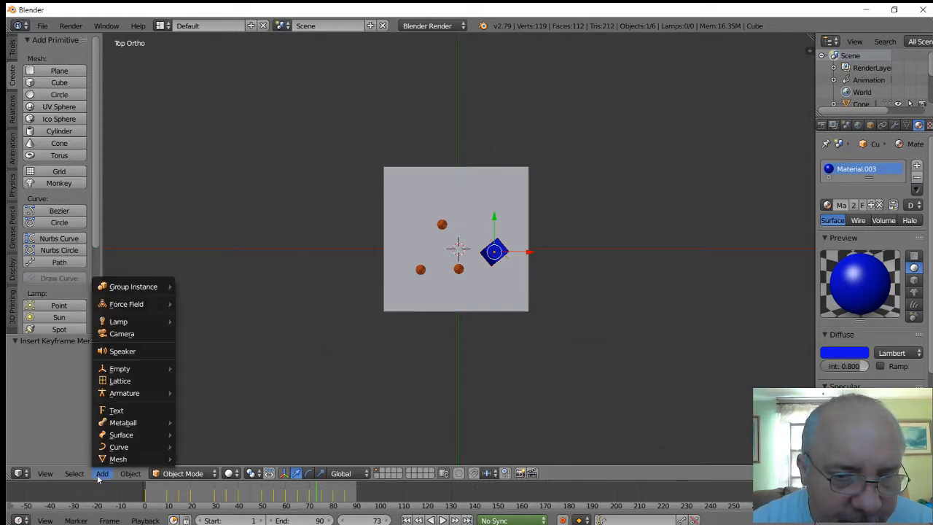
click(140, 335)
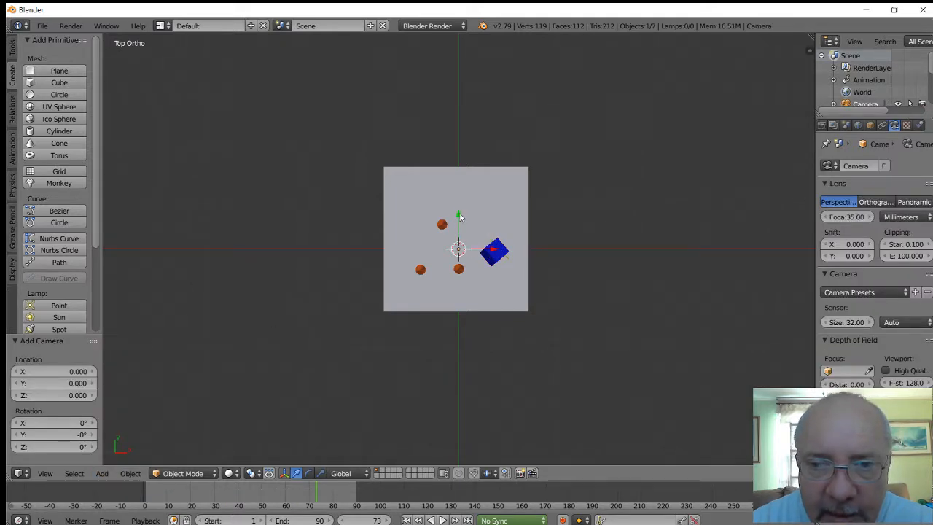
drag(460, 215, 434, 311)
drag(494, 346, 465, 347)
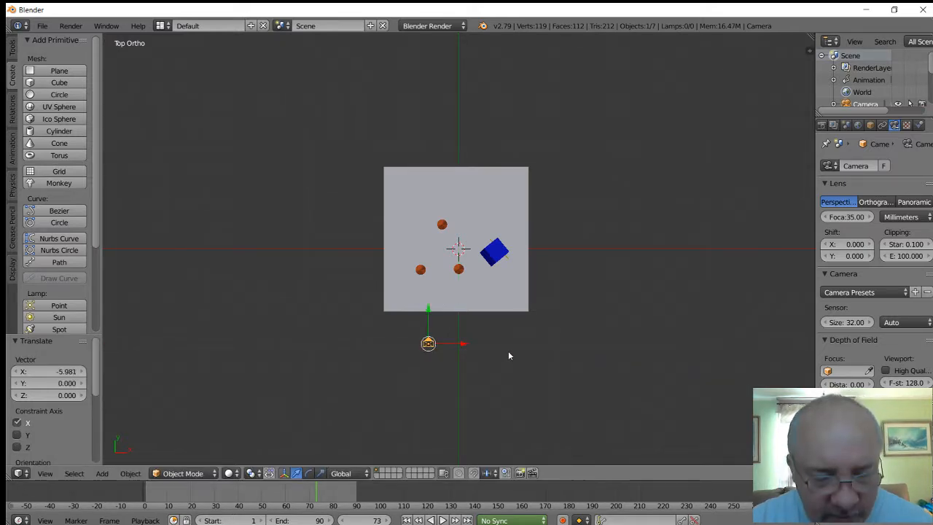
key(r)
key(z)
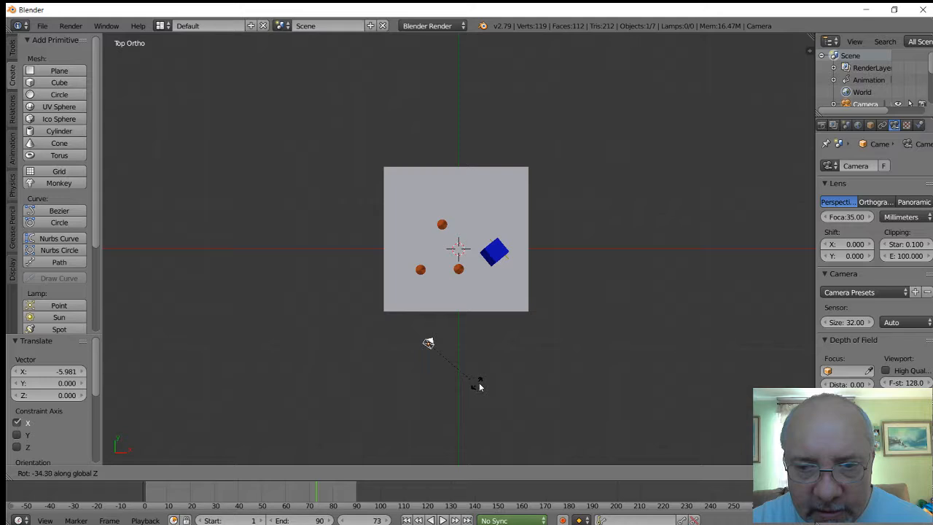
key(Escape)
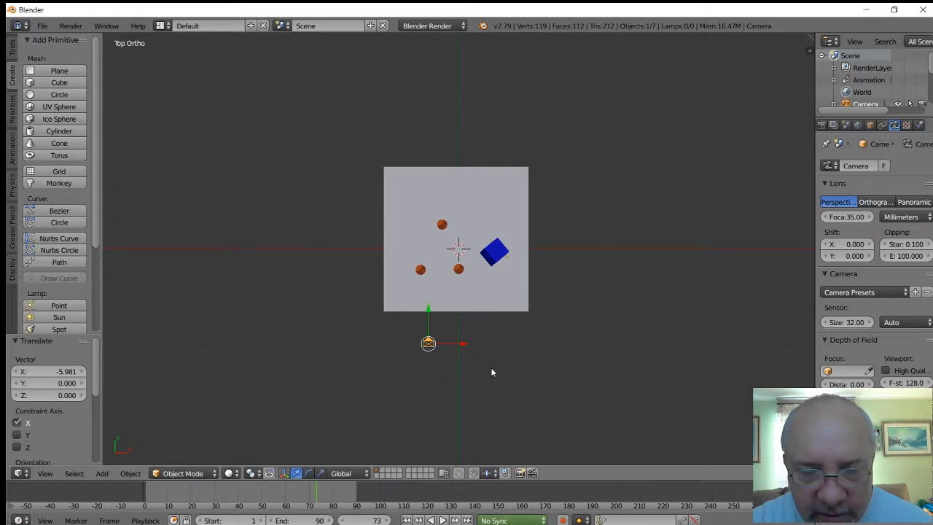
Step: Rotate the camera about 77° around the global X axis in the right view so it faces the objects
key(KP_1)
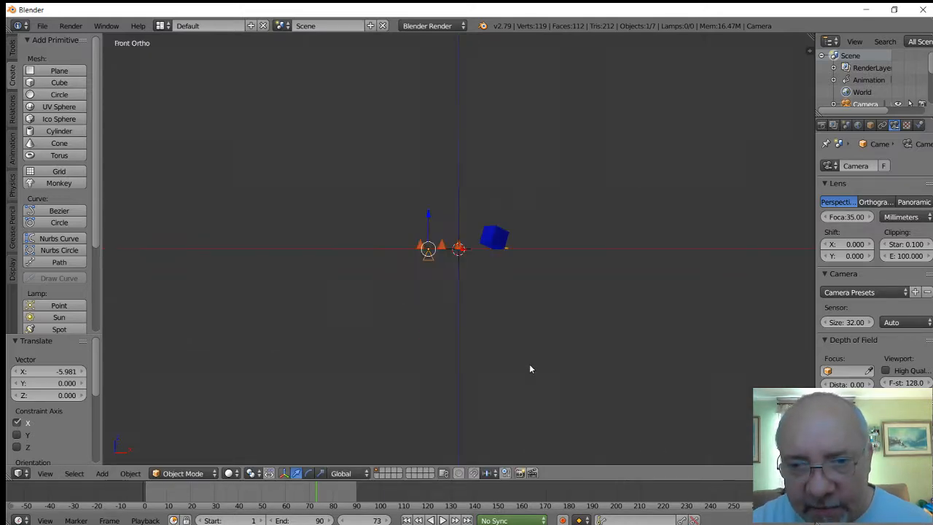
key(KP_3)
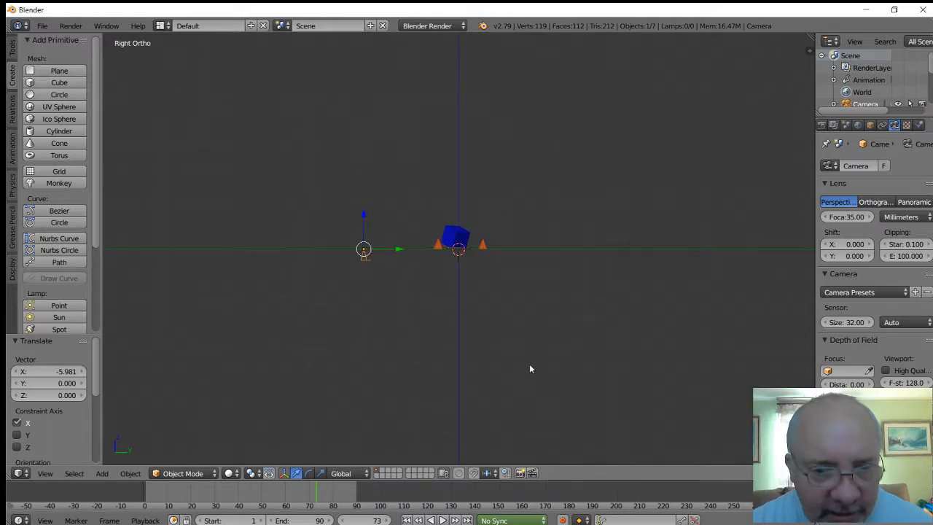
key(r)
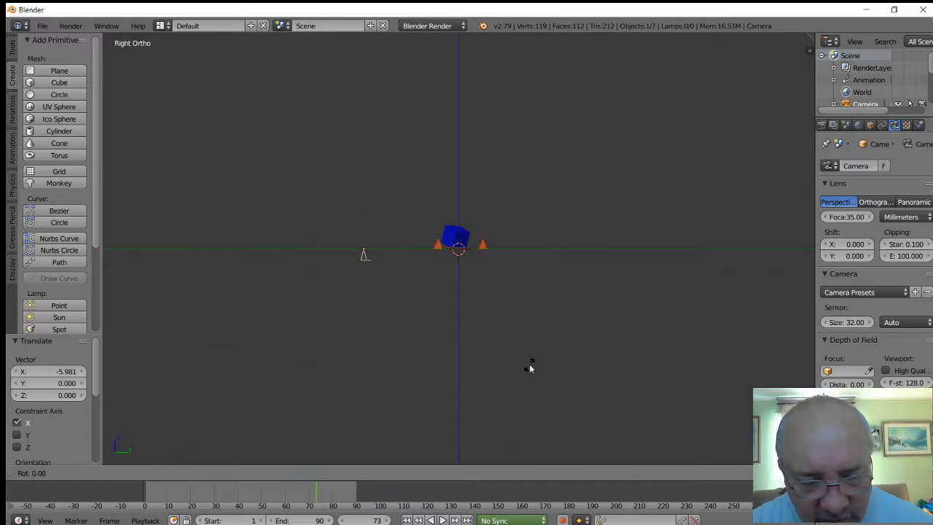
key(x)
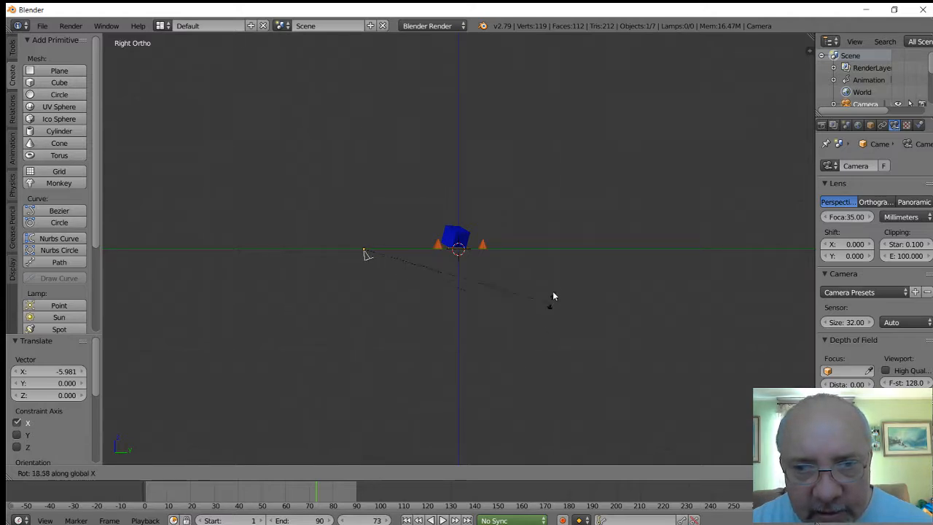
click(588, 51)
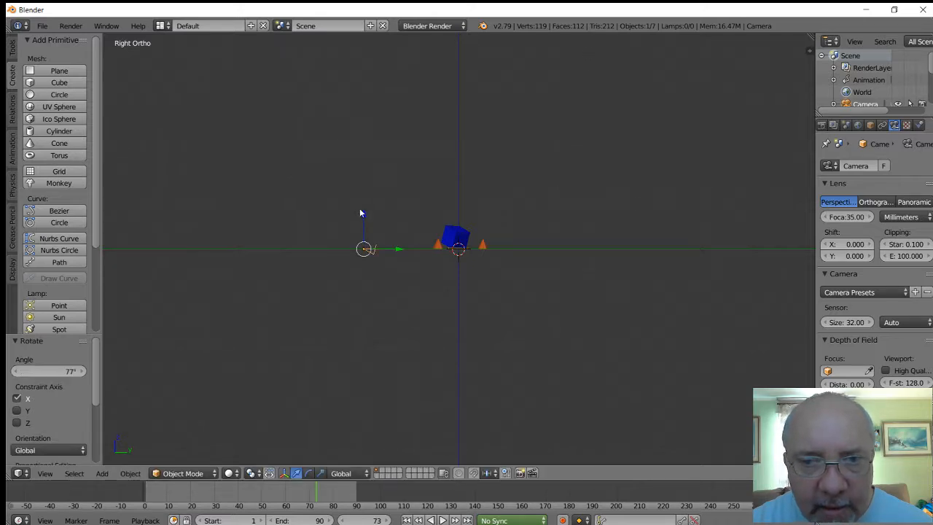
Step: Raise the camera about 5.981 along the Z axis
key(g)
key(z)
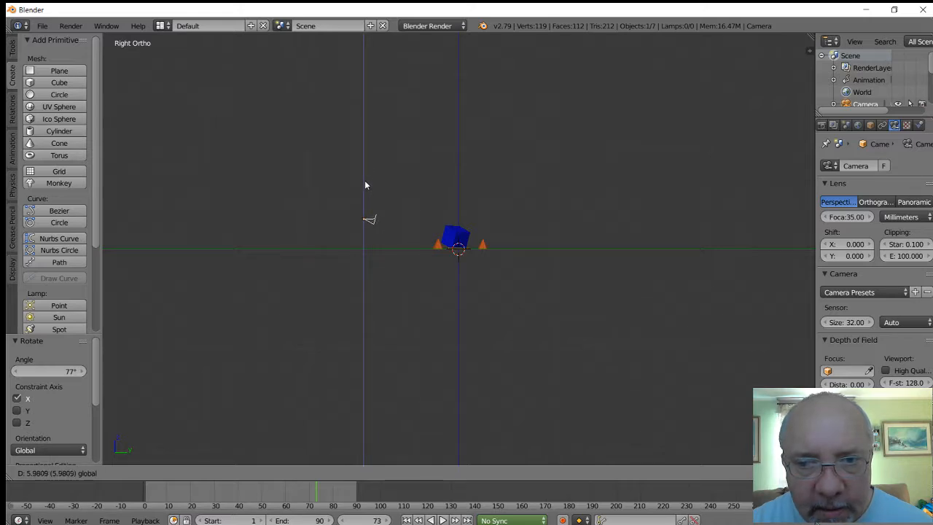
click(365, 180)
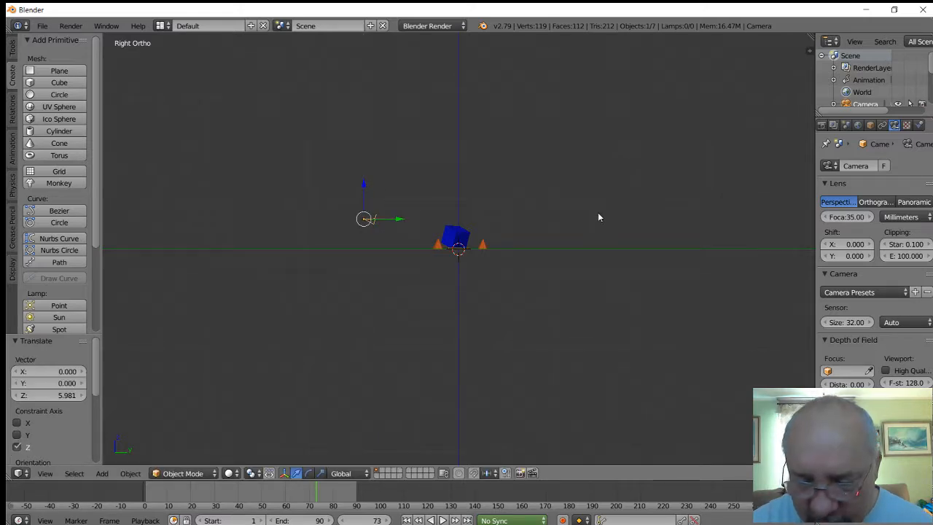
Step: Rotate the camera about -26.6° around the global Z axis in the top view, aiming it across the ground plane
key(KP_7)
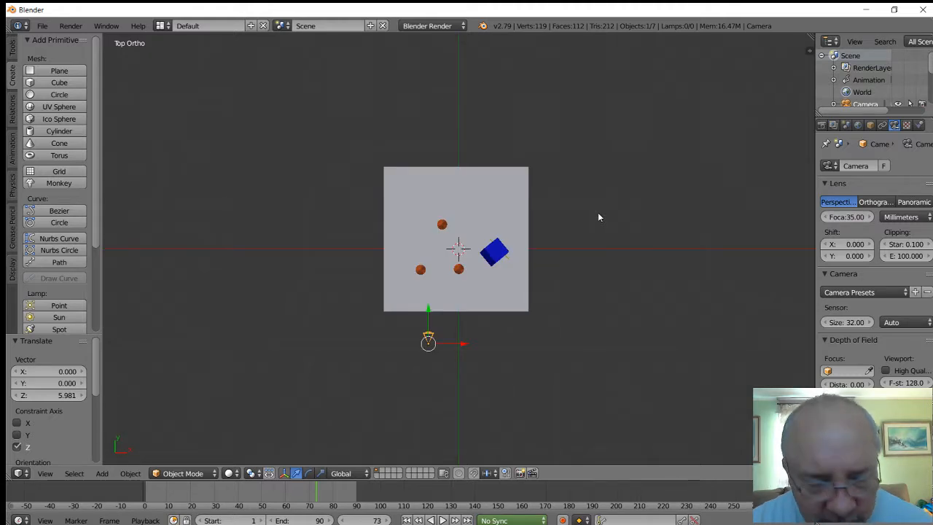
key(r)
key(z)
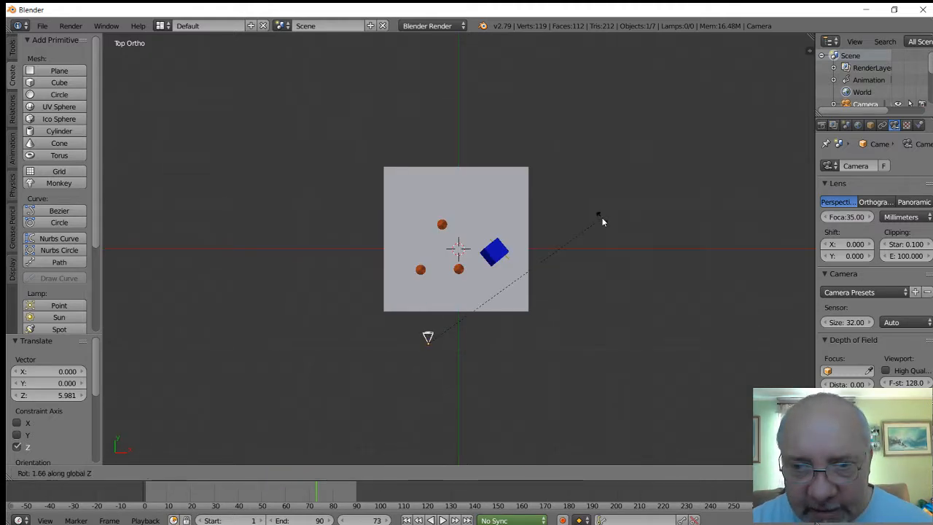
click(642, 304)
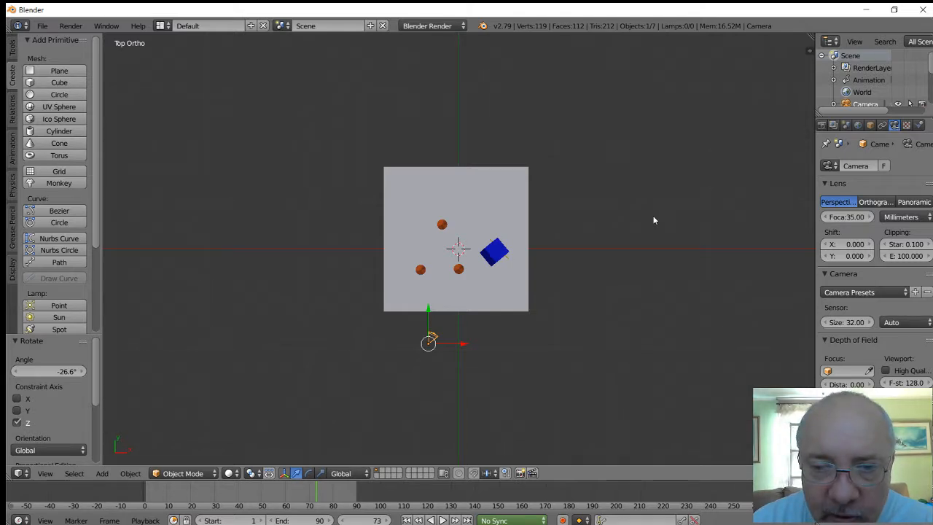
Step: Look through the camera, play the cube animation to check the framing, and stop playback
key(KP_0)
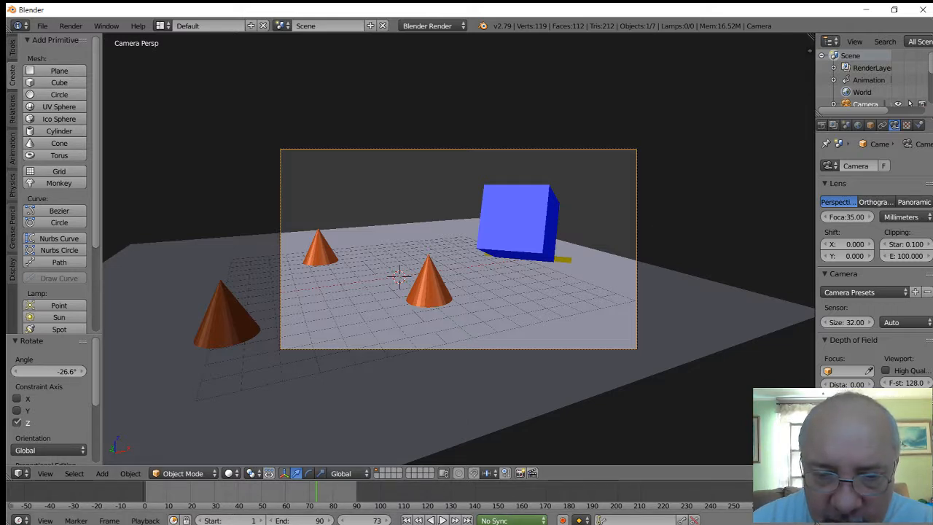
key(alt+a)
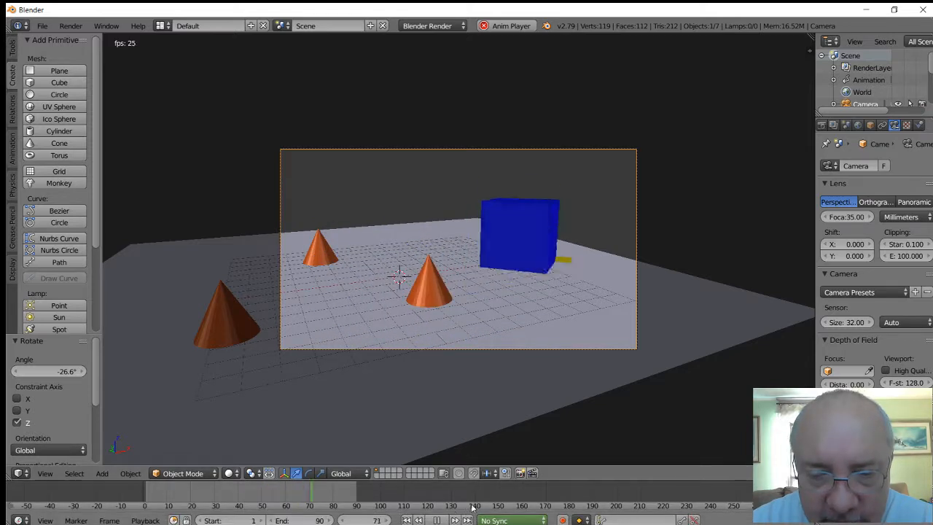
click(442, 519)
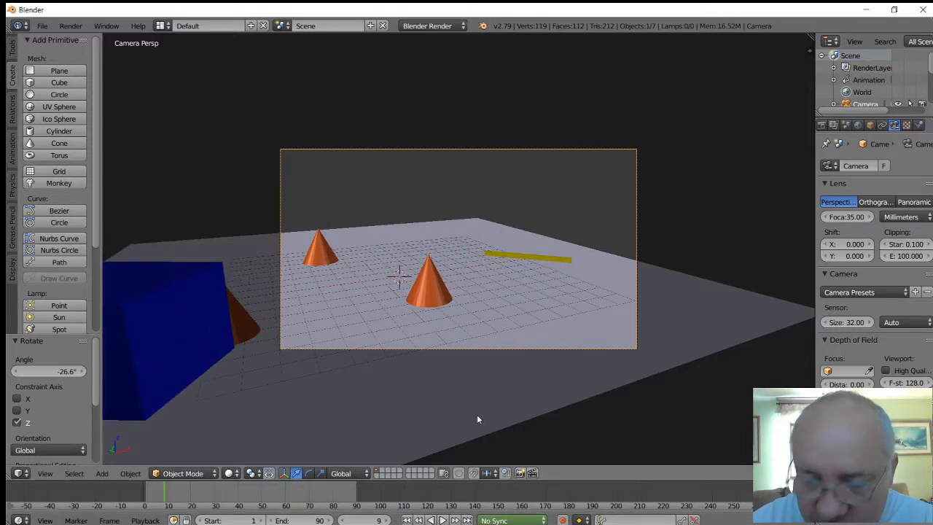
Step: Move the camera about -5.209 along X and -7.235 along Y in the top view
key(KP_7)
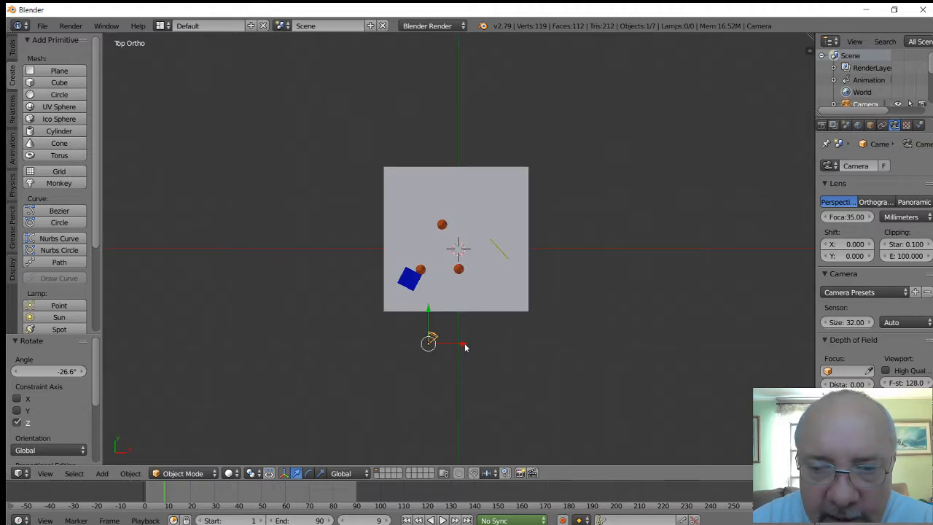
drag(462, 347, 435, 348)
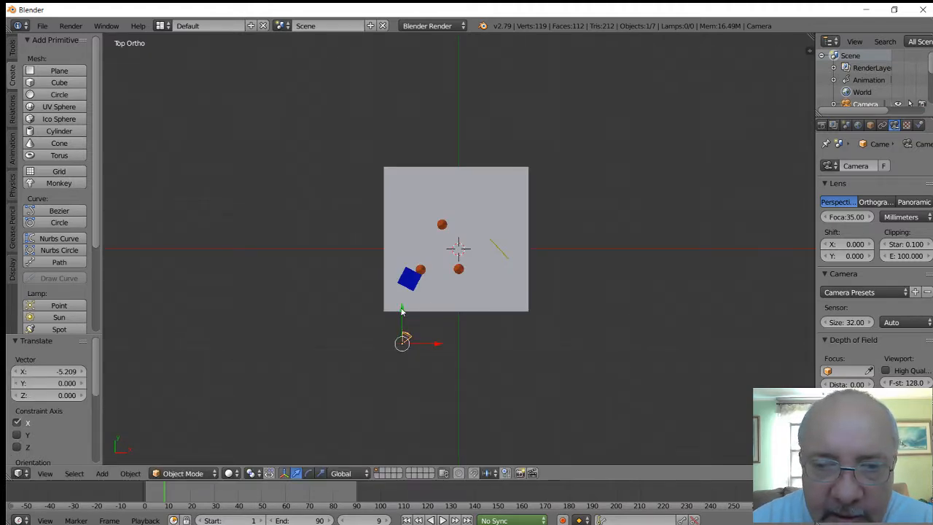
drag(401, 311, 384, 348)
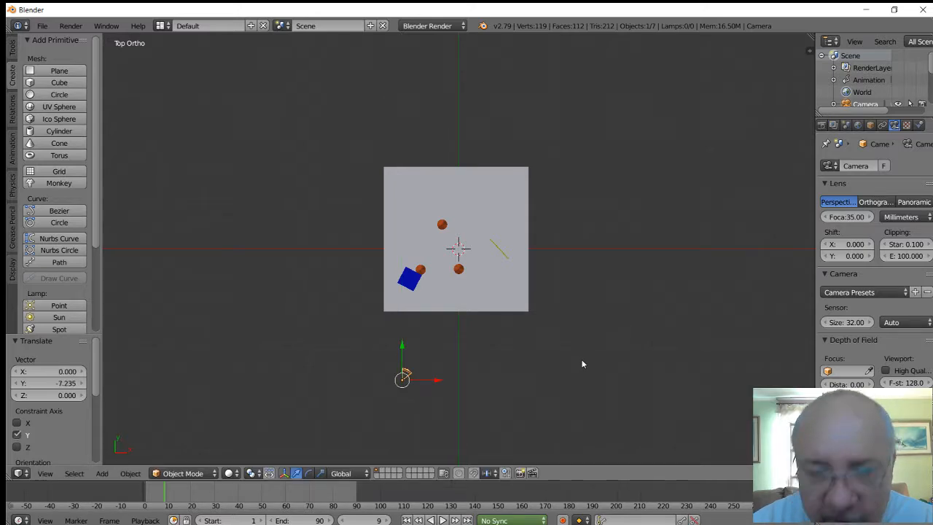
Step: Replay the animation through the repositioned camera and stop playback
key(KP_0)
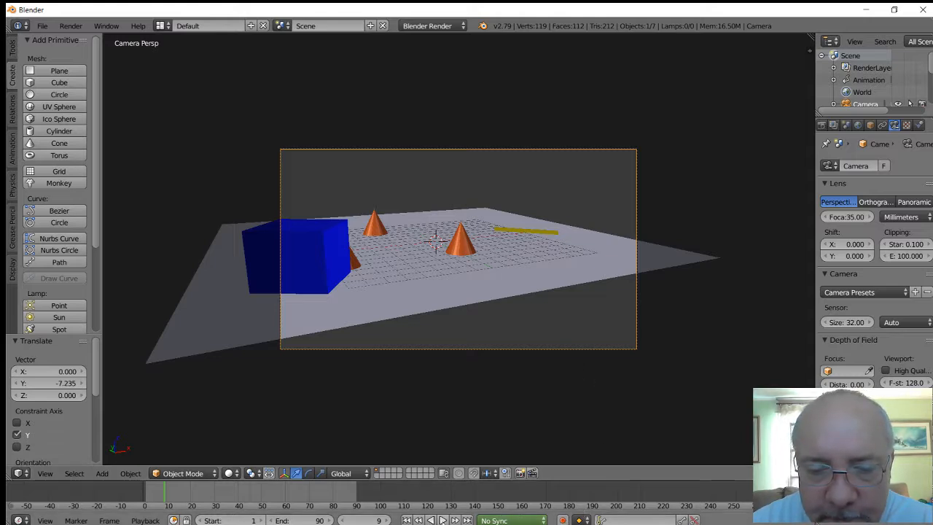
key(alt+a)
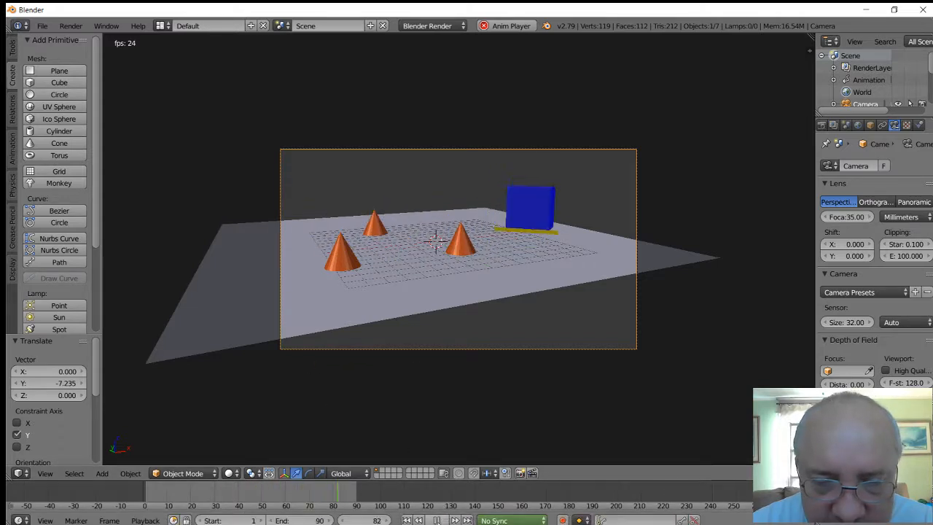
key(Escape)
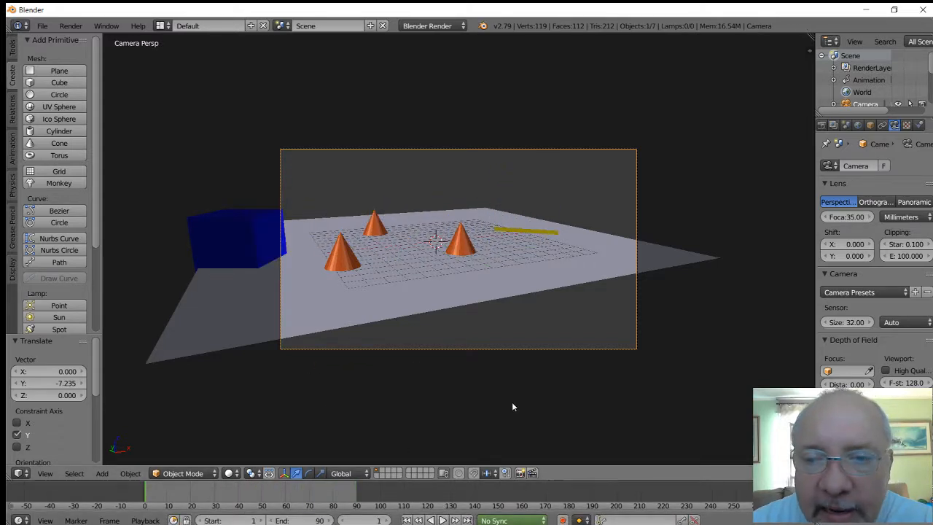
Step: Add a point lamp, move it toward the ground plane's front edge, about 6.56 along X, and raise it about 7.621 along Z
key(KP_7)
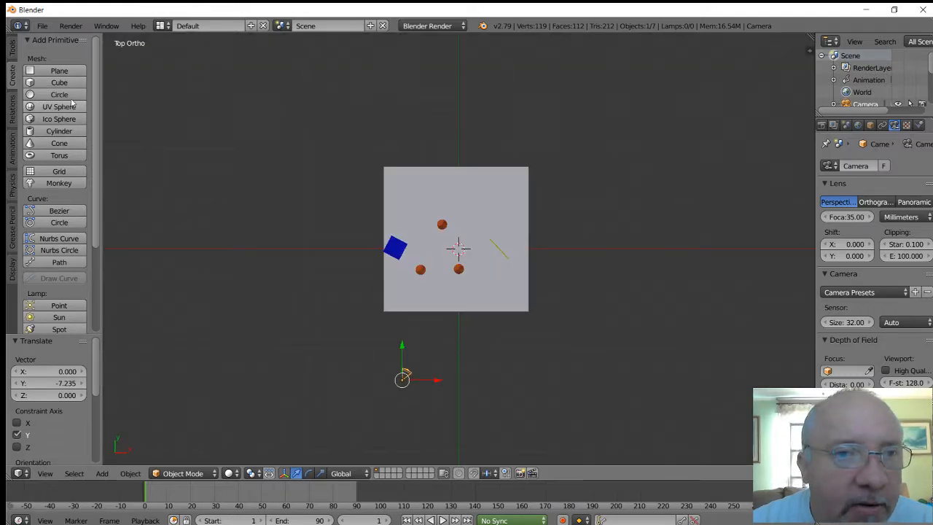
click(102, 474)
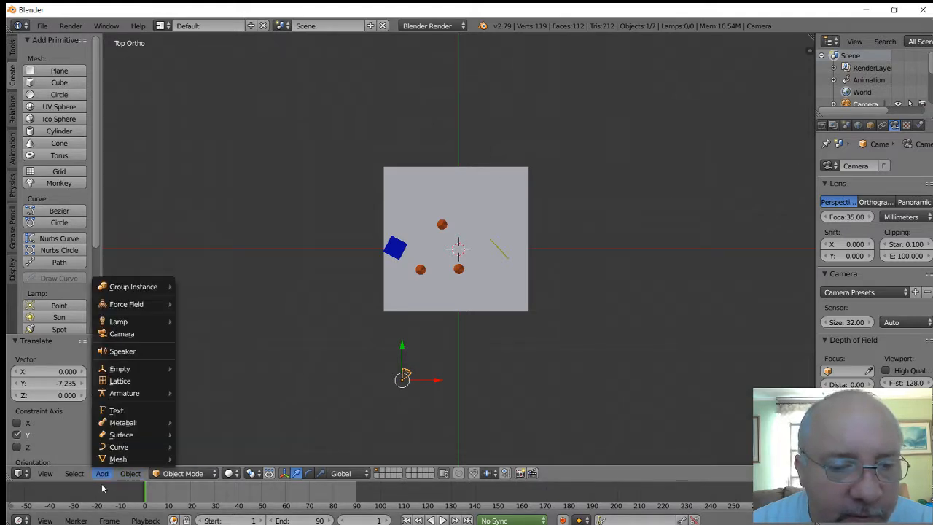
mouse_move(154, 324)
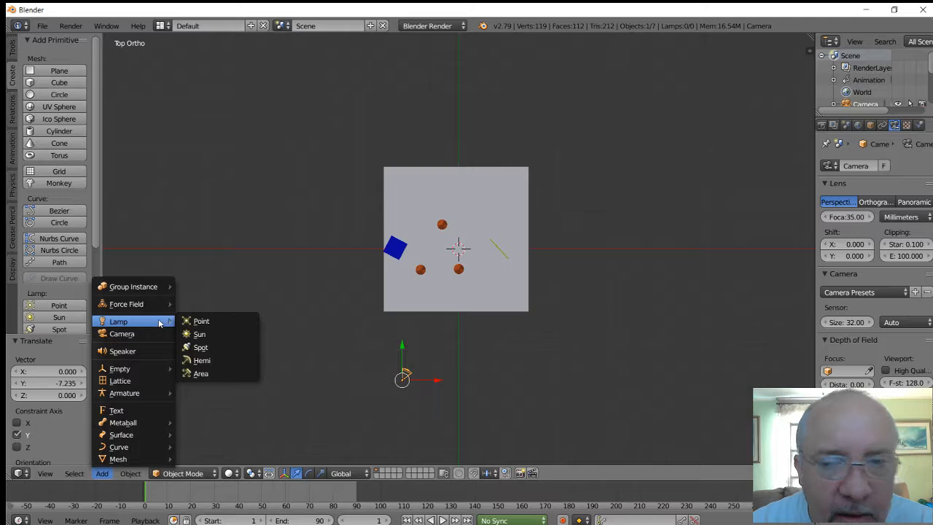
click(200, 323)
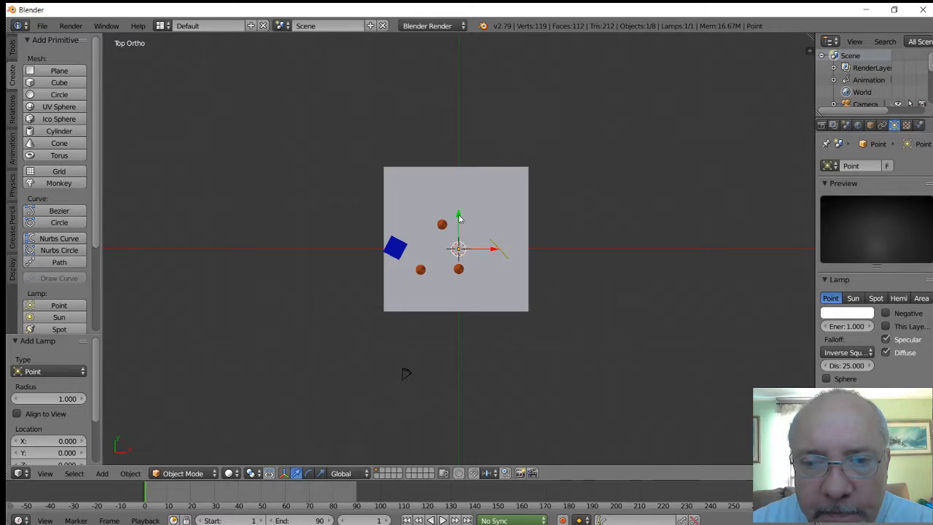
drag(460, 217, 465, 263)
drag(496, 294, 529, 295)
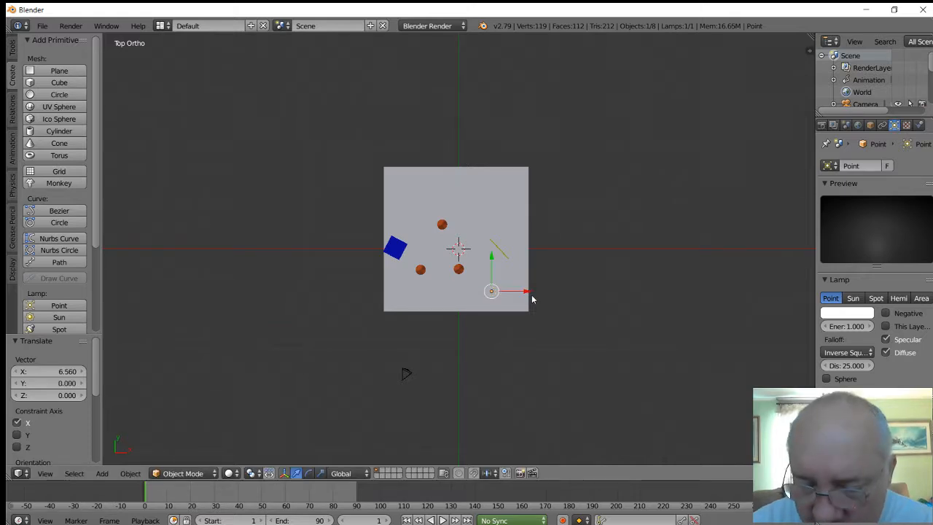
key(KP_1)
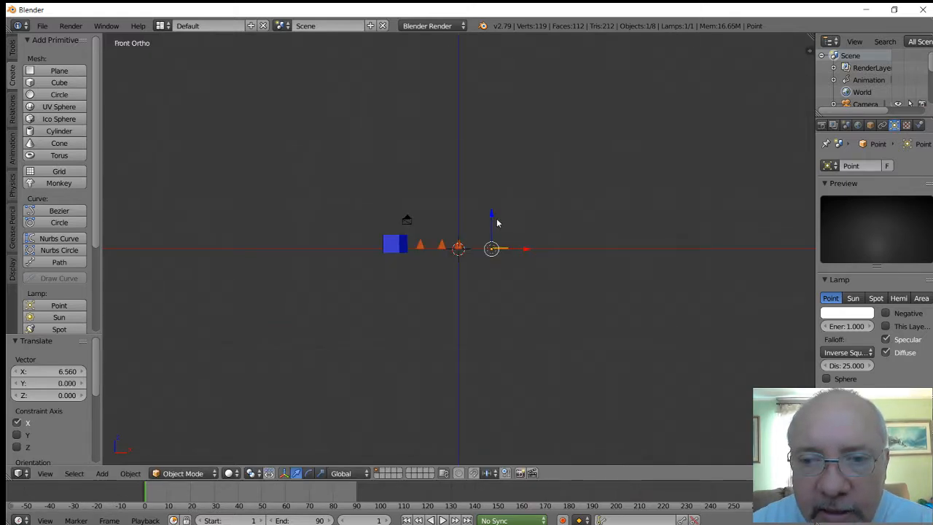
drag(493, 217, 499, 180)
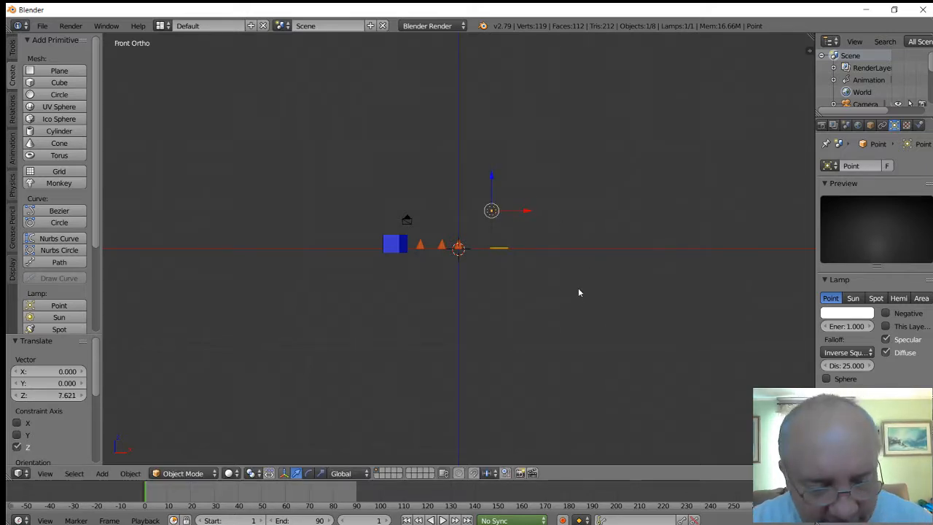
Step: Duplicate the point lamp, place the copy about -14.181 along X and -0.289 along Z, and set its energy to 3000
key(shift+d)
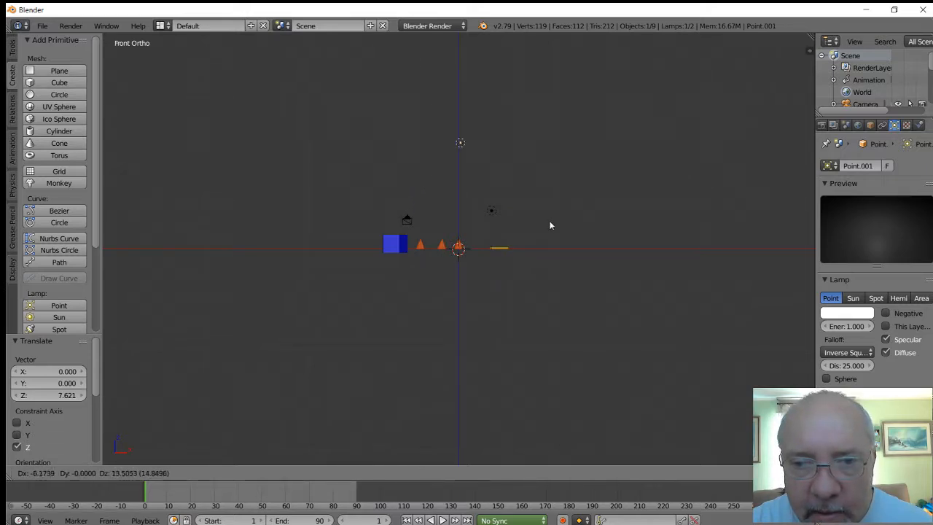
click(509, 293)
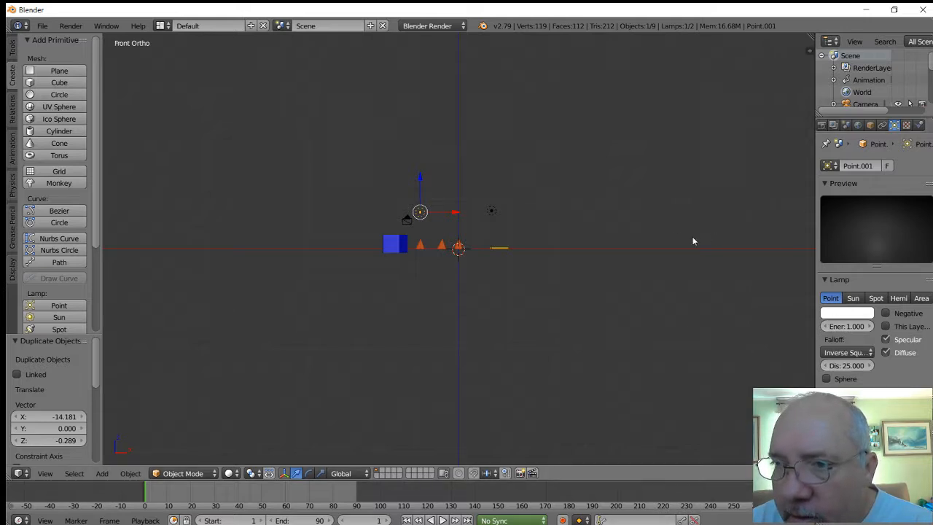
click(847, 326)
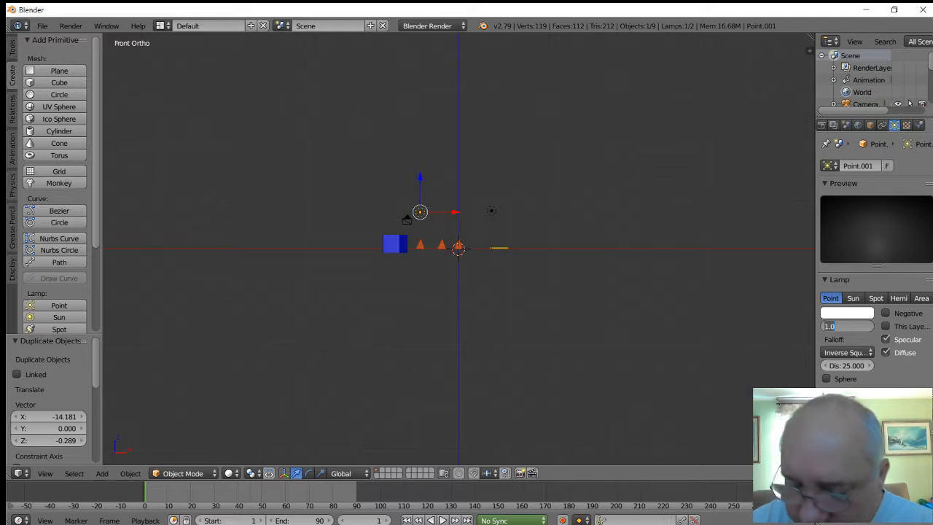
text(3000)
key(Return)
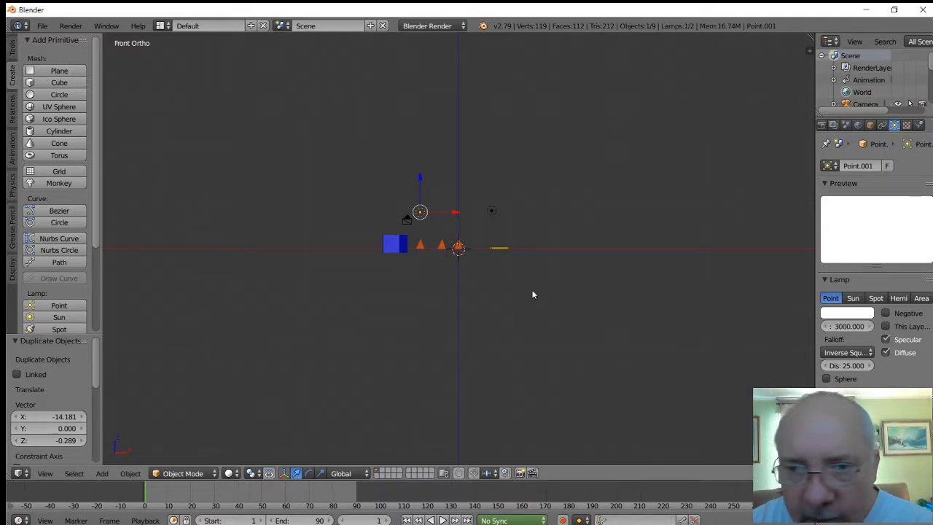
Step: Set the original point lamp's energy to 3000
right_click(492, 211)
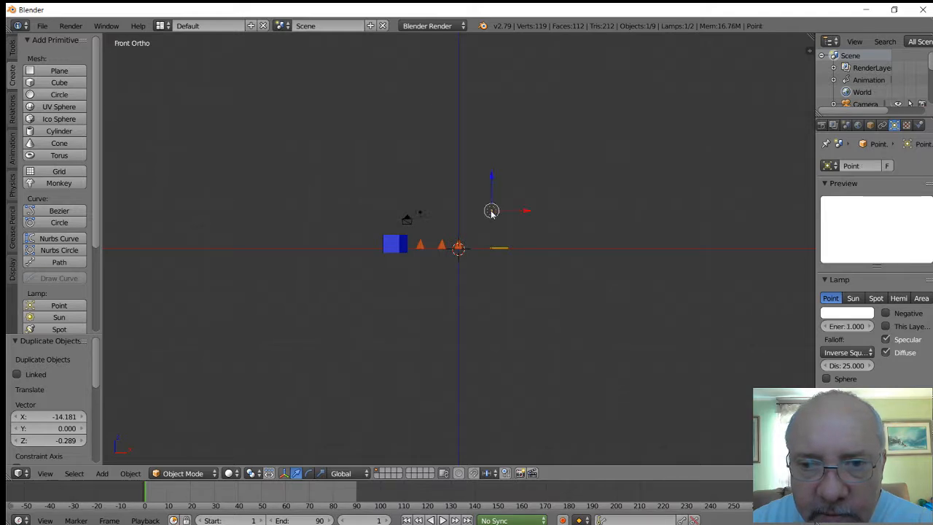
click(859, 326)
text(300)
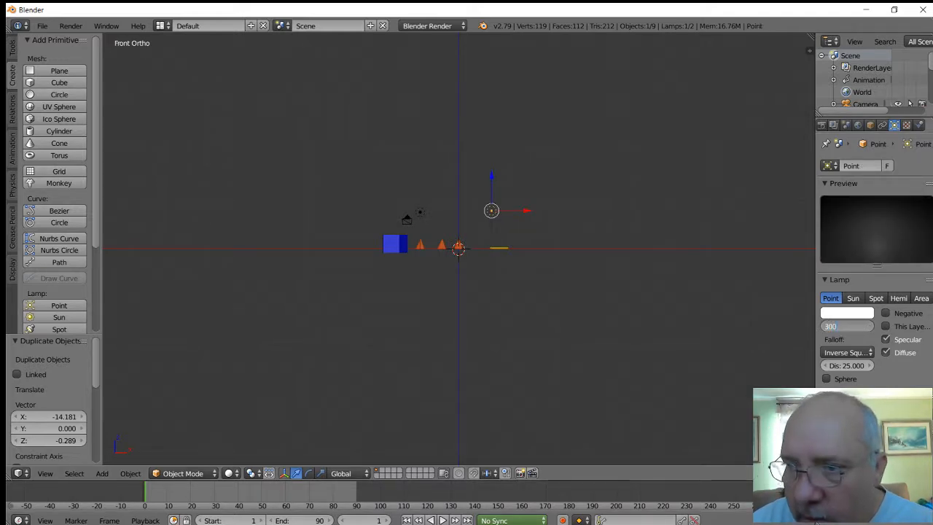
text(0)
key(Return)
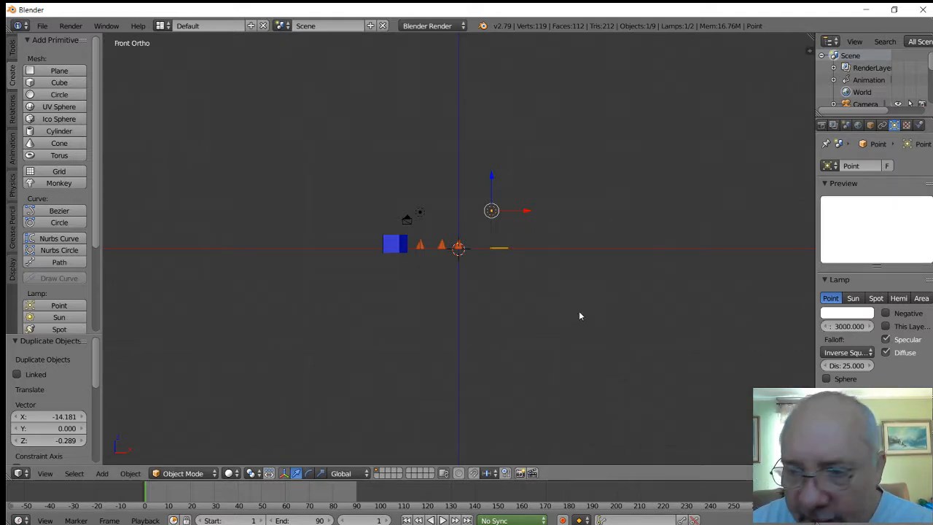
Step: View the scene through the camera with Rendered viewport shading
key(KP_5)
key(KP_0)
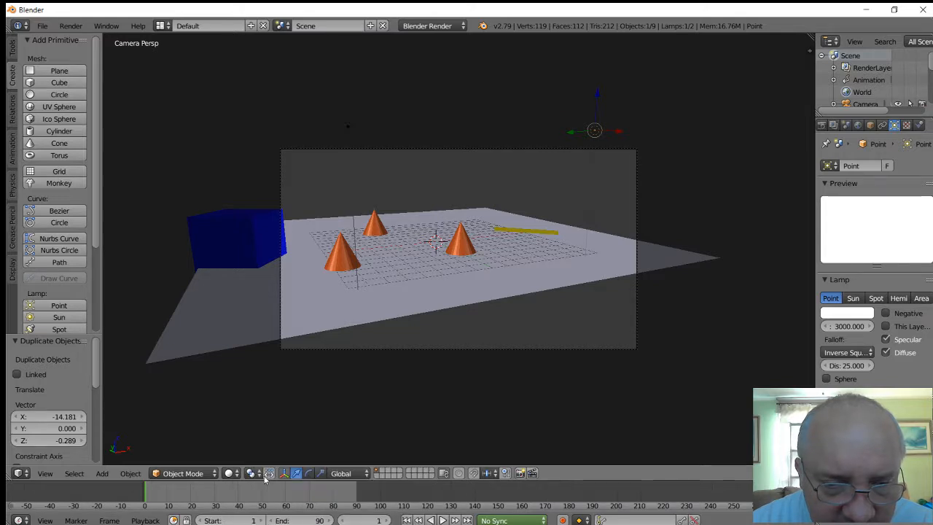
click(237, 474)
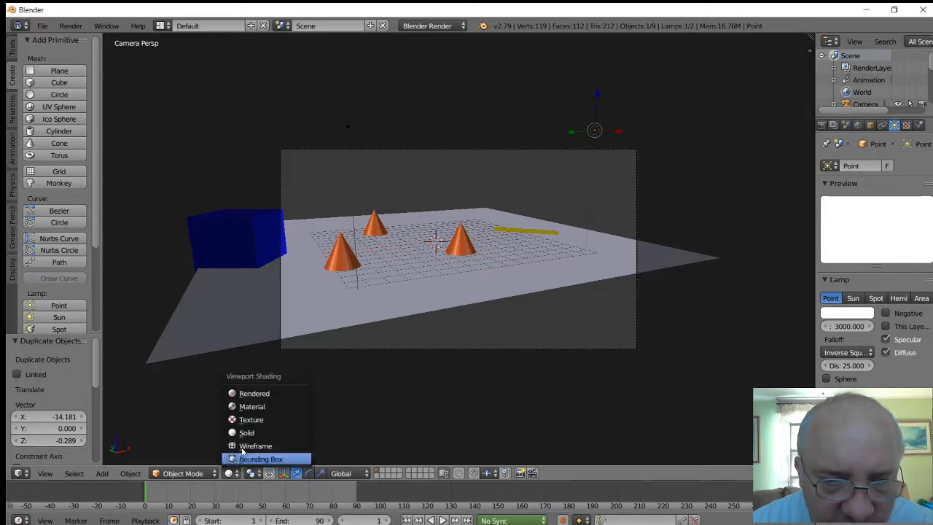
click(259, 394)
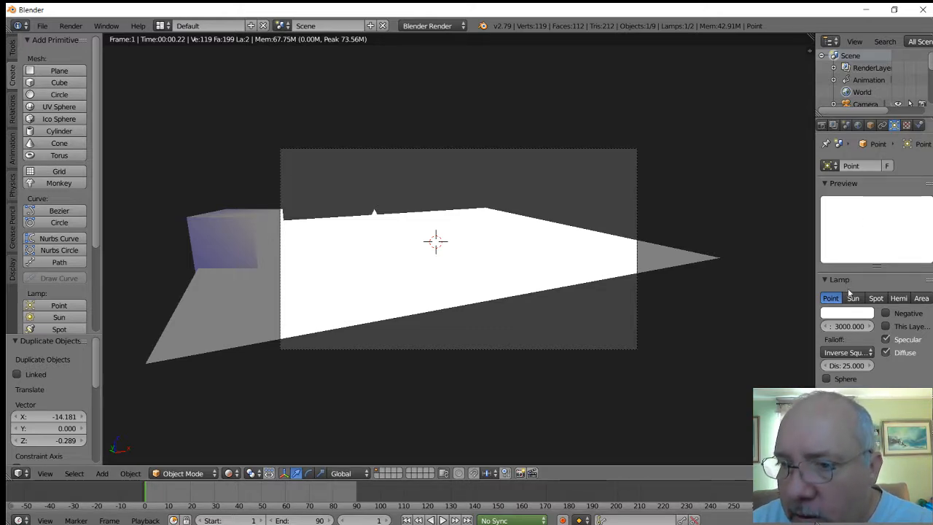
Step: Reduce the original point lamp's energy to 1000 and further to 100
click(849, 326)
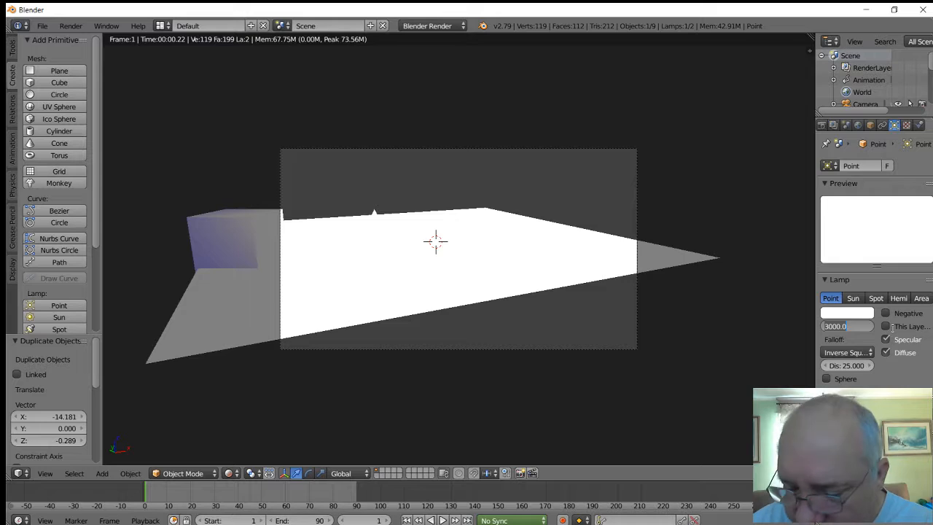
text(10)
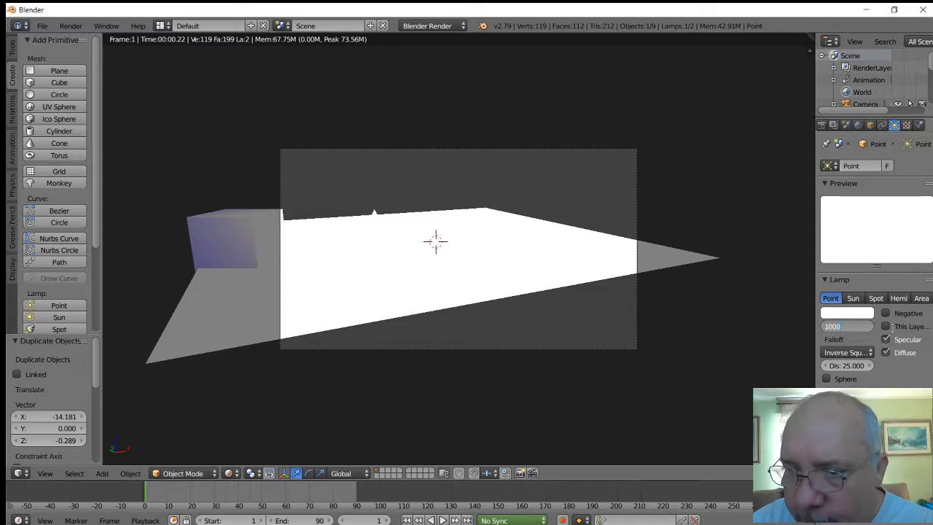
text(00)
key(Return)
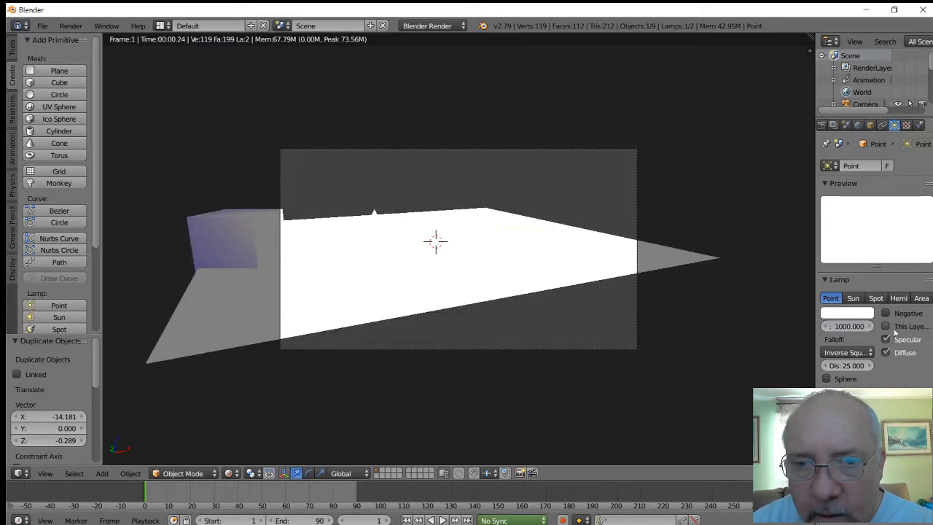
click(850, 328)
text(10)
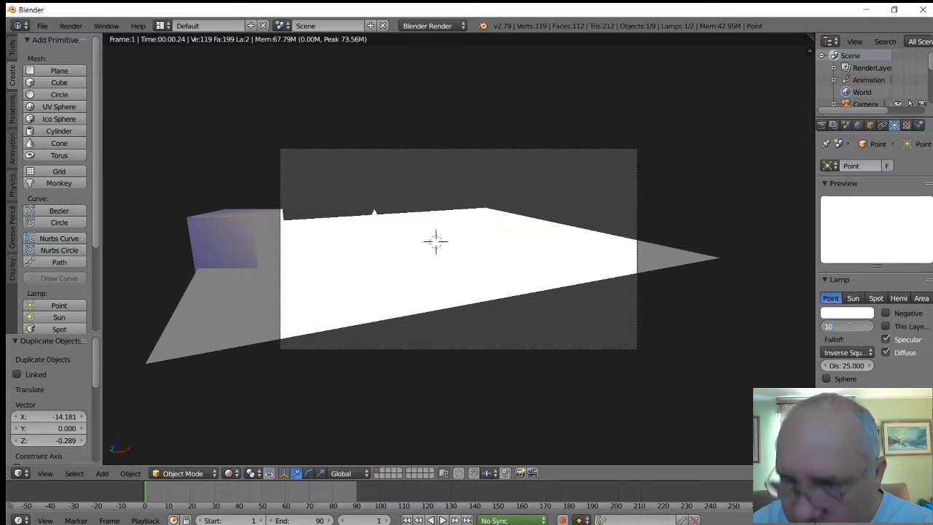
text(0)
key(Return)
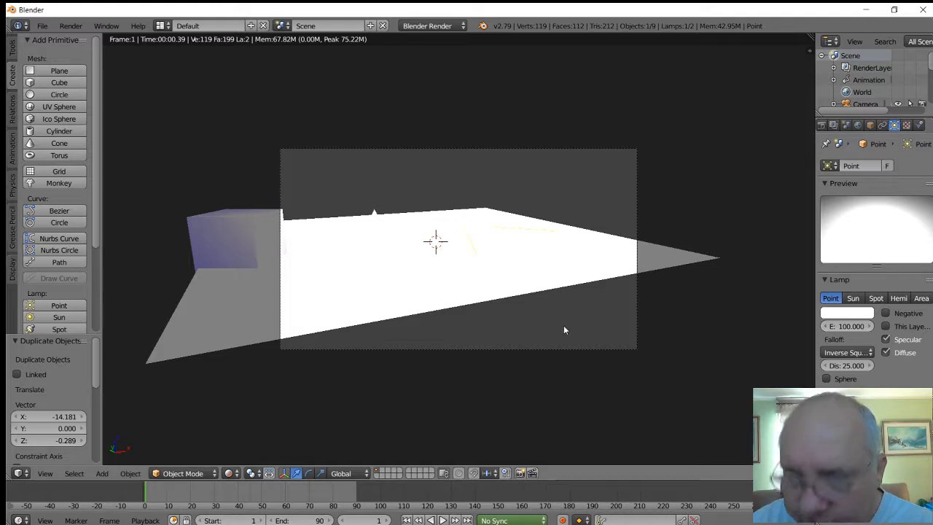
Step: Select the duplicated point lamp, Point.001, and set its energy to 100
scroll(886, 62, down, 2)
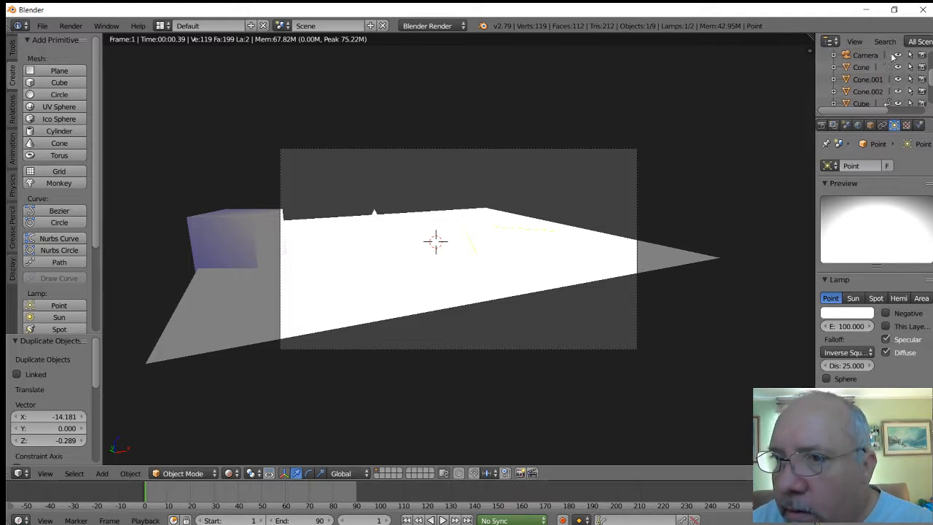
scroll(887, 79, down, 2)
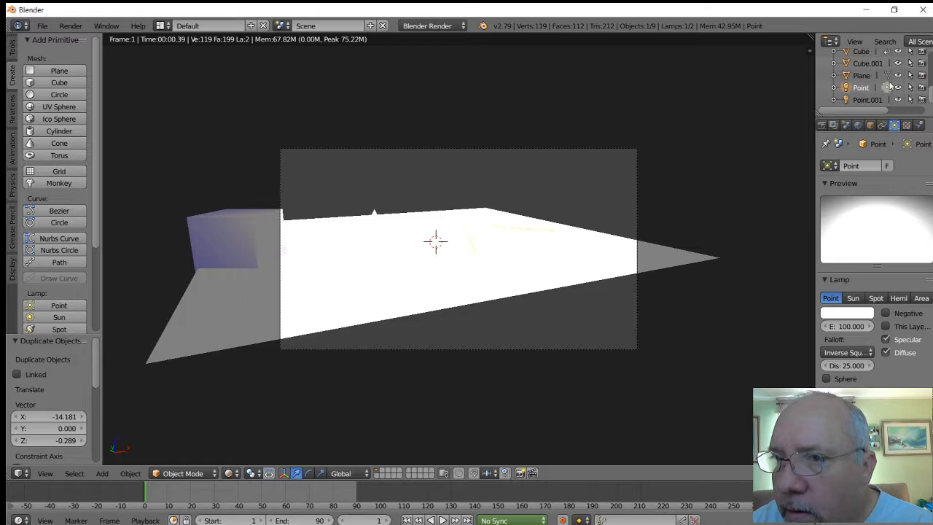
click(878, 103)
click(849, 325)
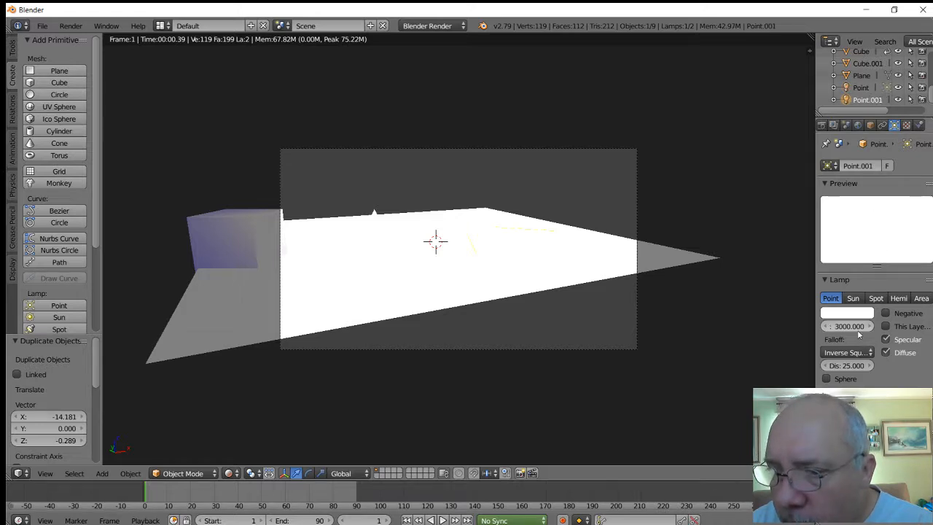
text(3000.0)
text(1)
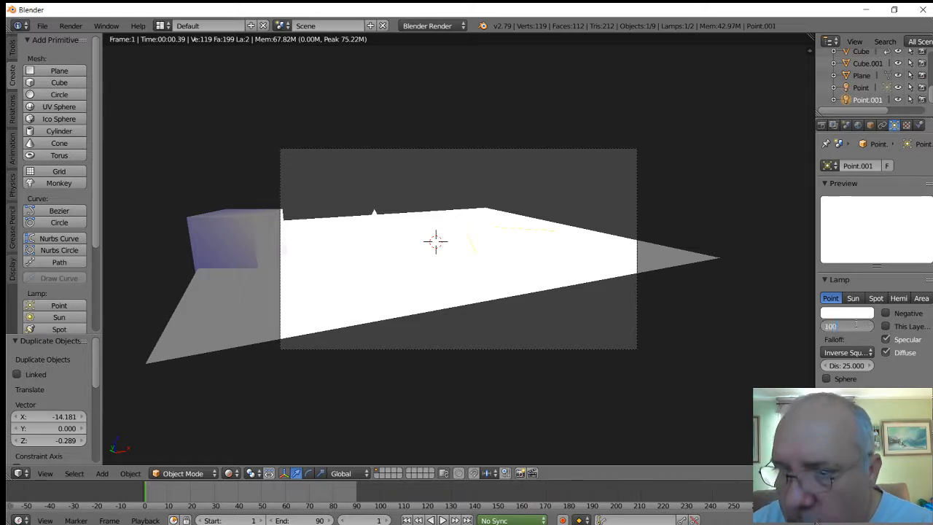
text(00)
key(Return)
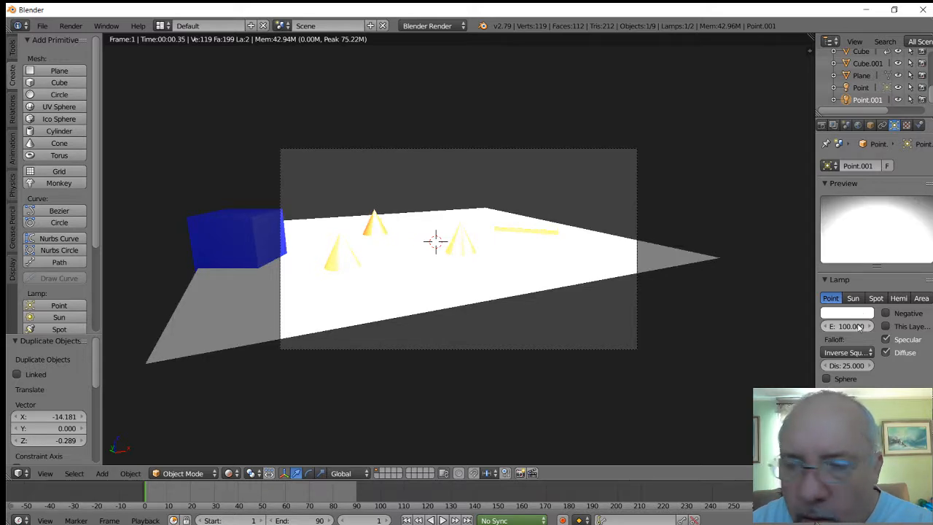
Step: Set the energy of both point lamps to 50, starting with Point.001
click(847, 327)
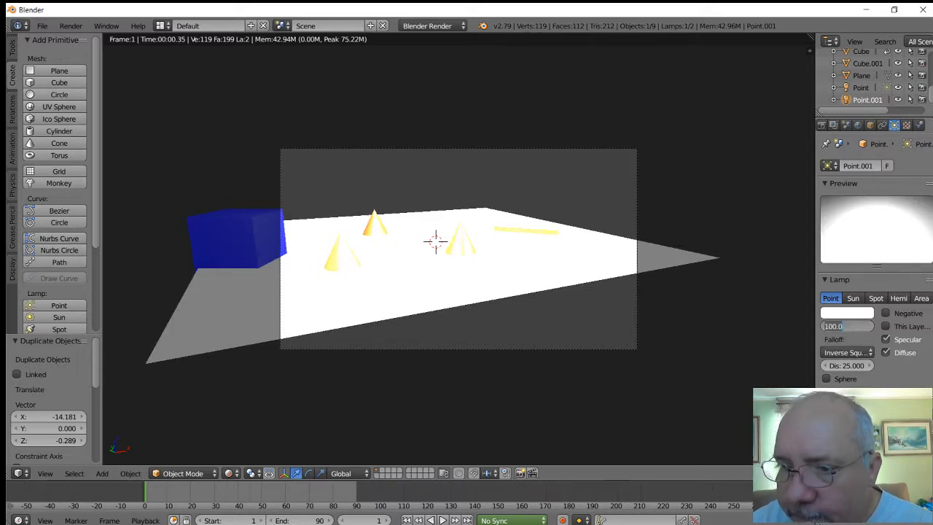
text(50)
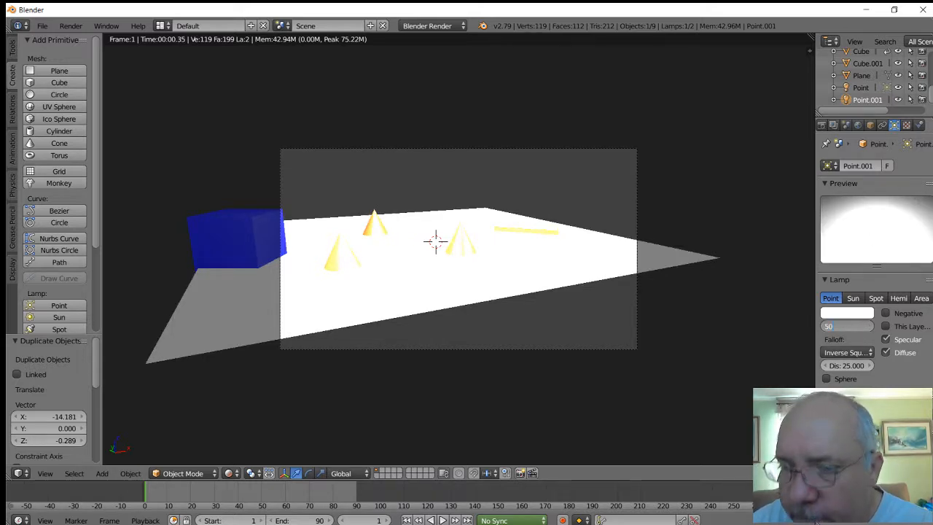
key(Return)
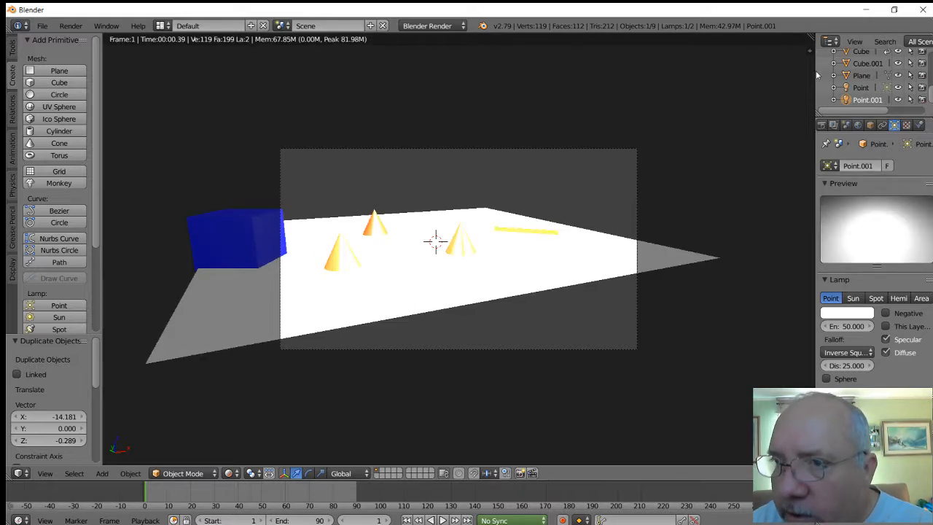
click(862, 87)
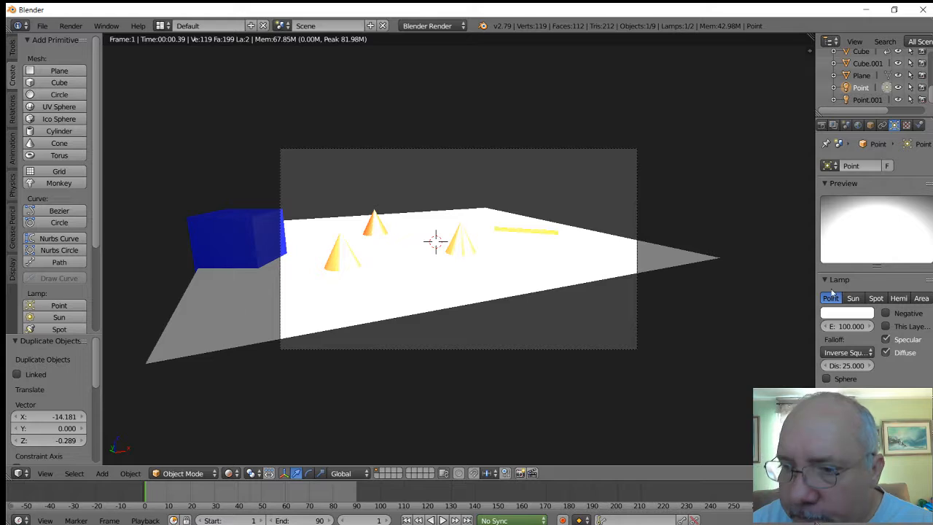
click(855, 326)
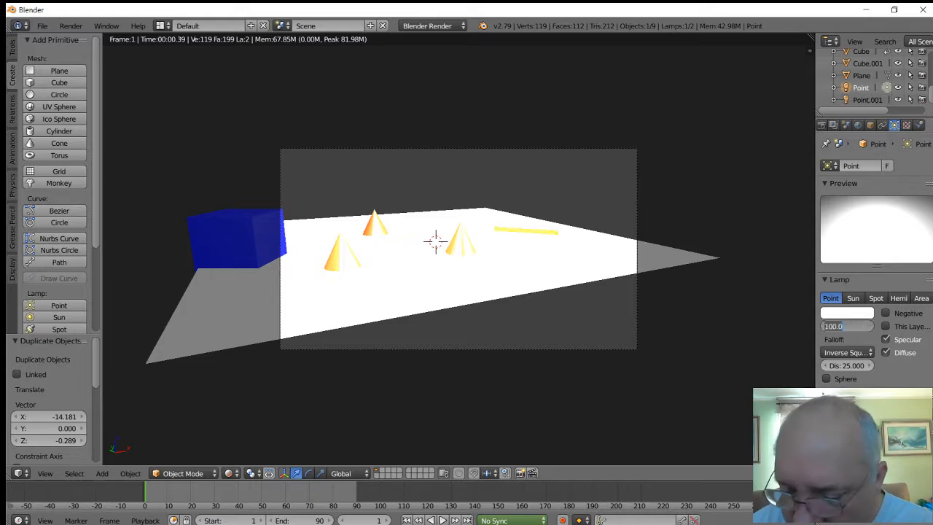
text(50)
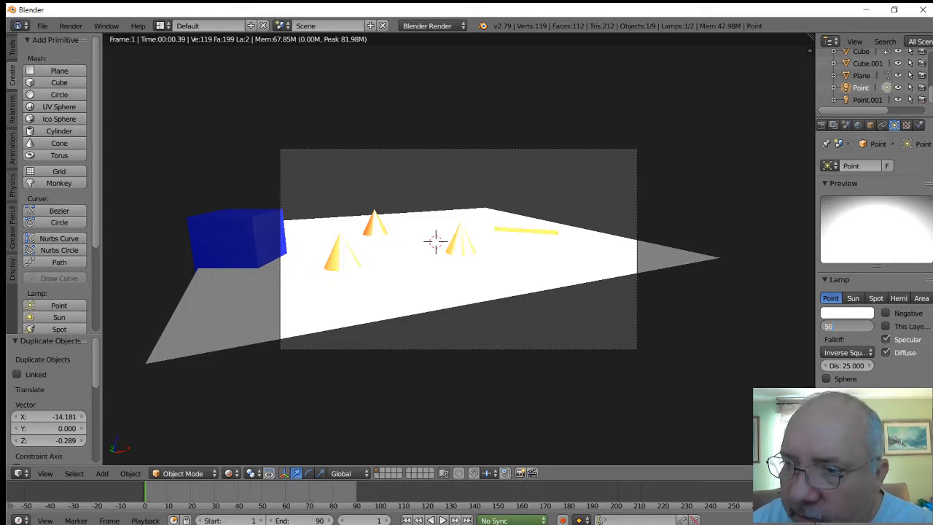
key(Return)
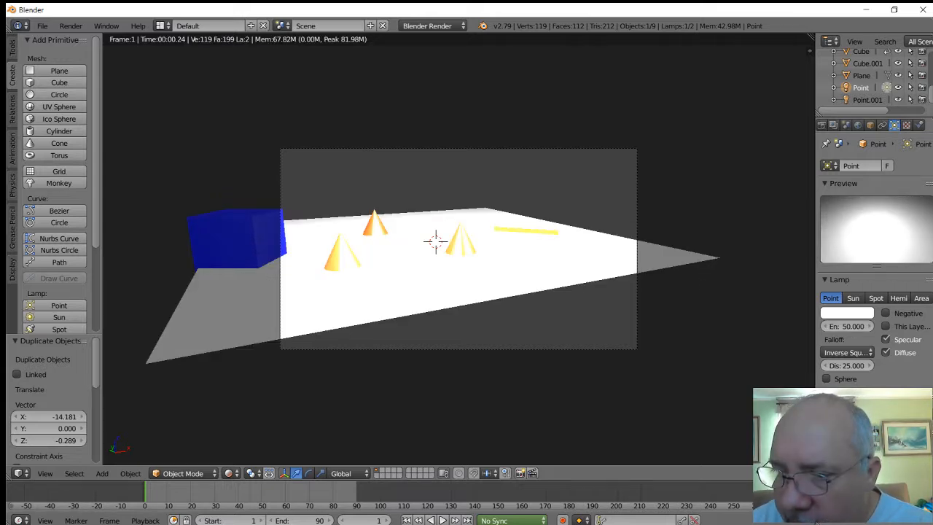
Step: Lower the energy of both point lamps to 25, starting with the original lamp
click(858, 329)
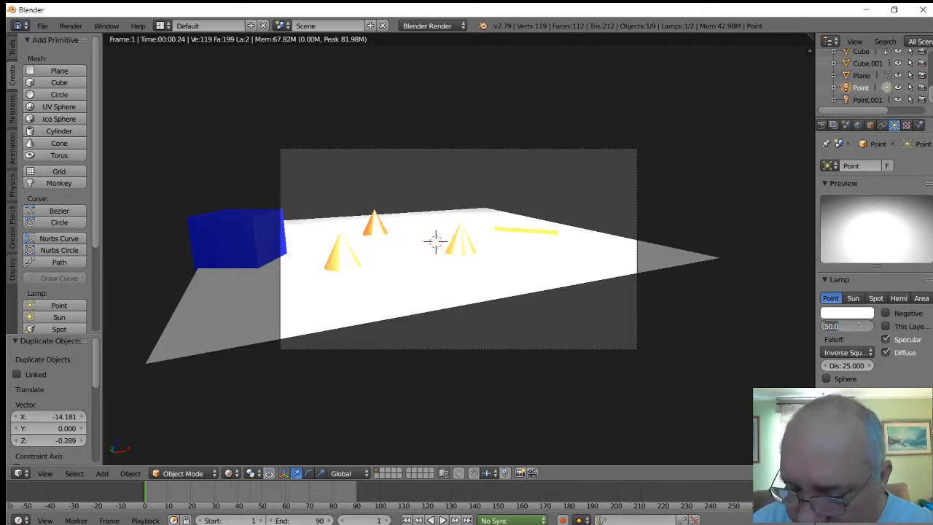
text(25)
key(Return)
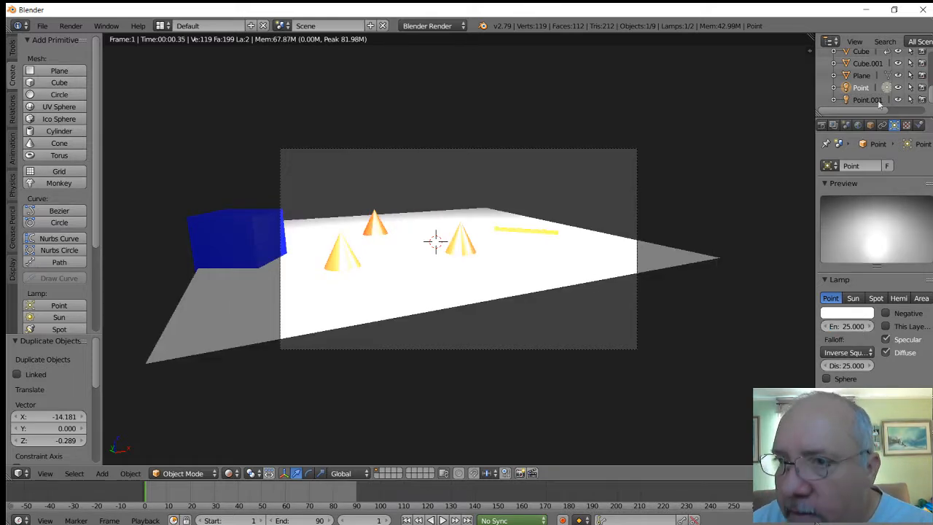
click(872, 99)
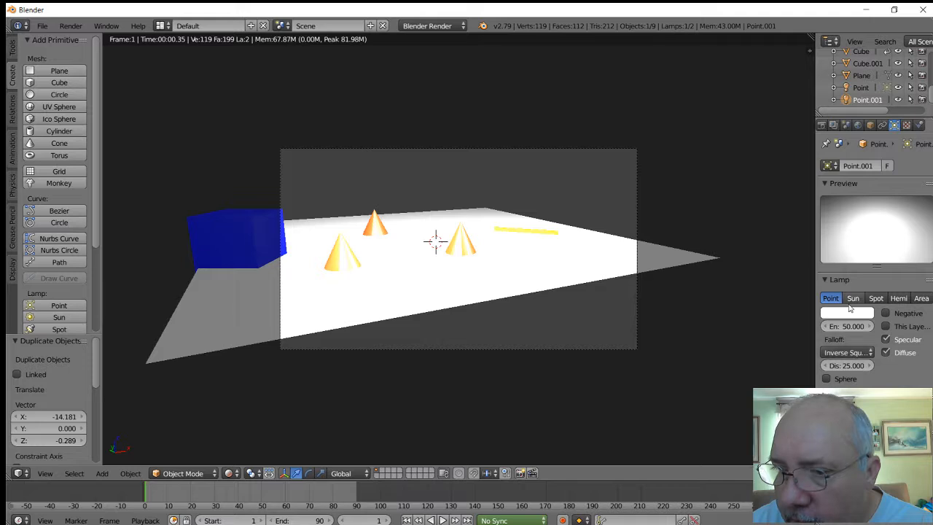
click(849, 327)
text(25)
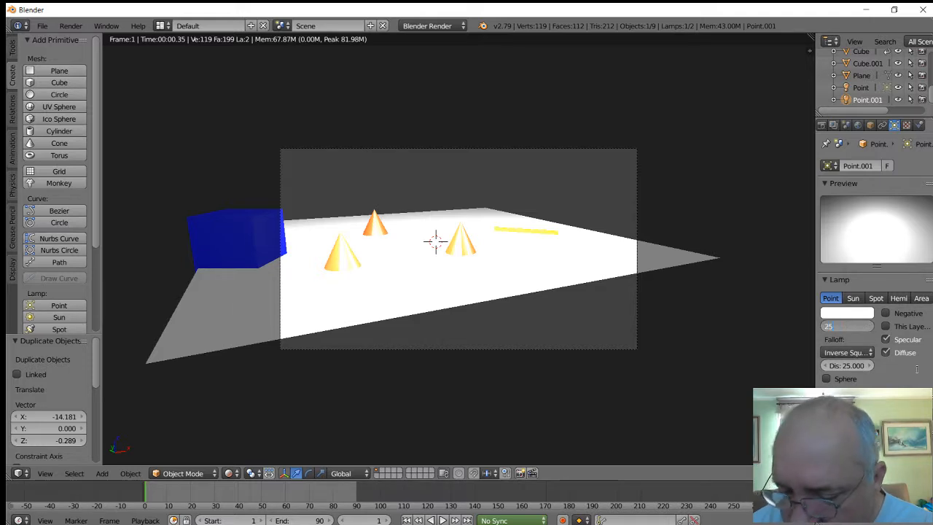
key(Return)
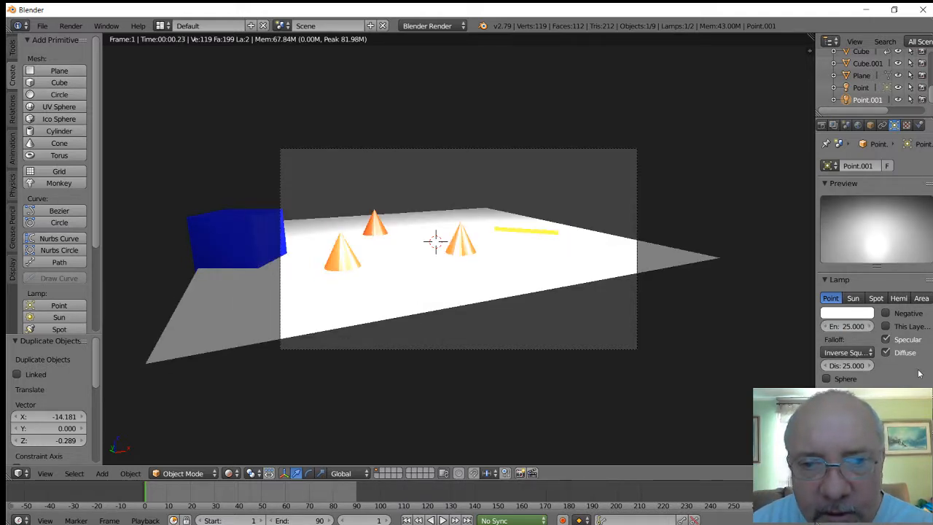
Step: Reduce the energy of Point.001 and the original point lamp to 15 each
click(858, 326)
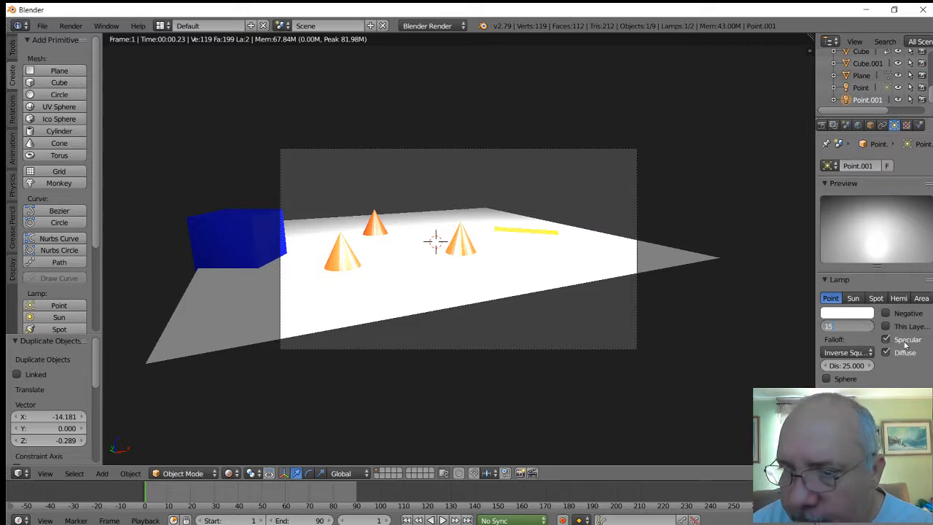
key(Return)
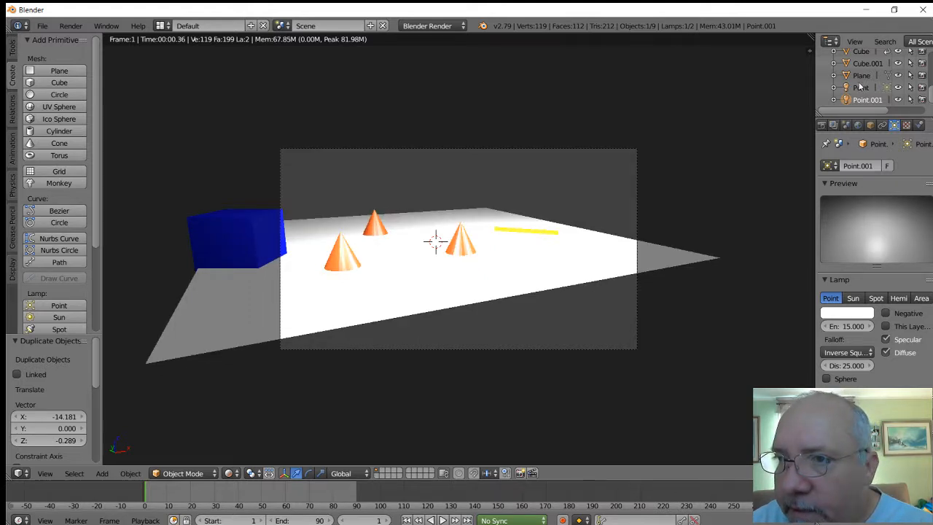
click(858, 89)
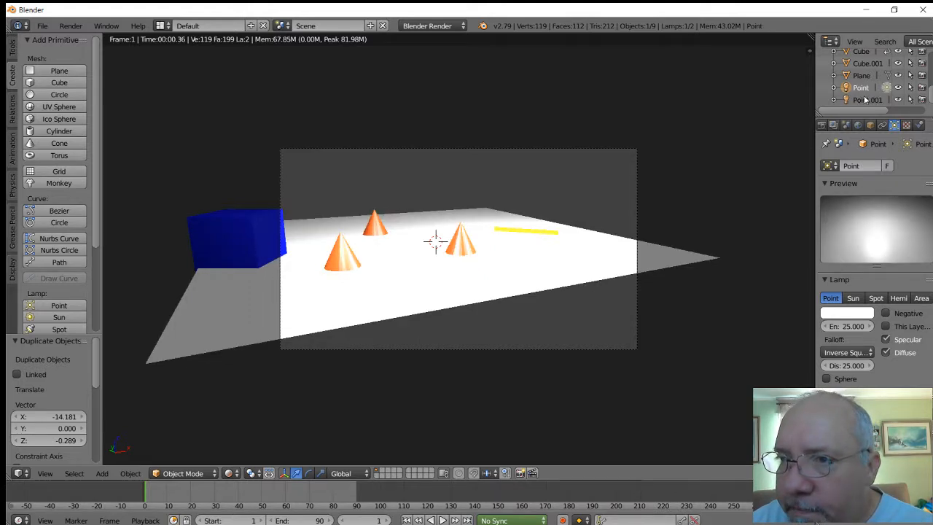
click(853, 327)
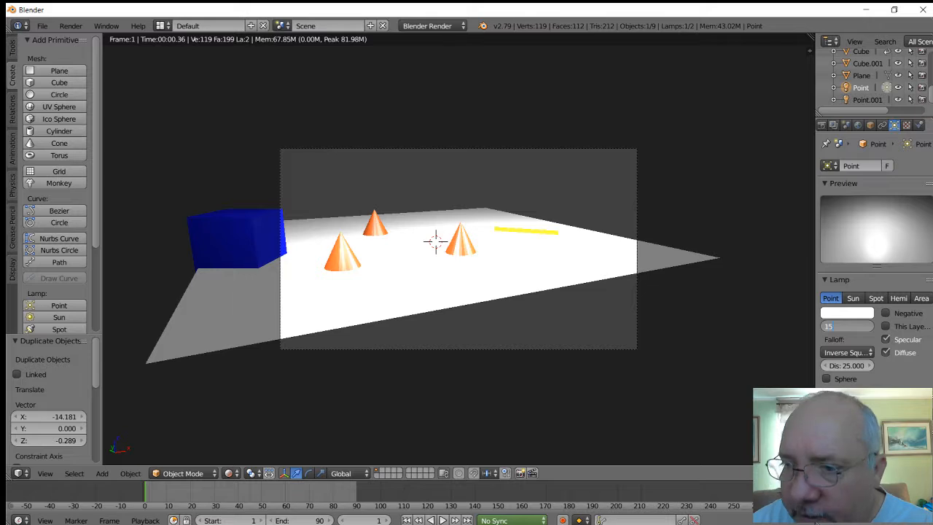
text(15)
key(Return)
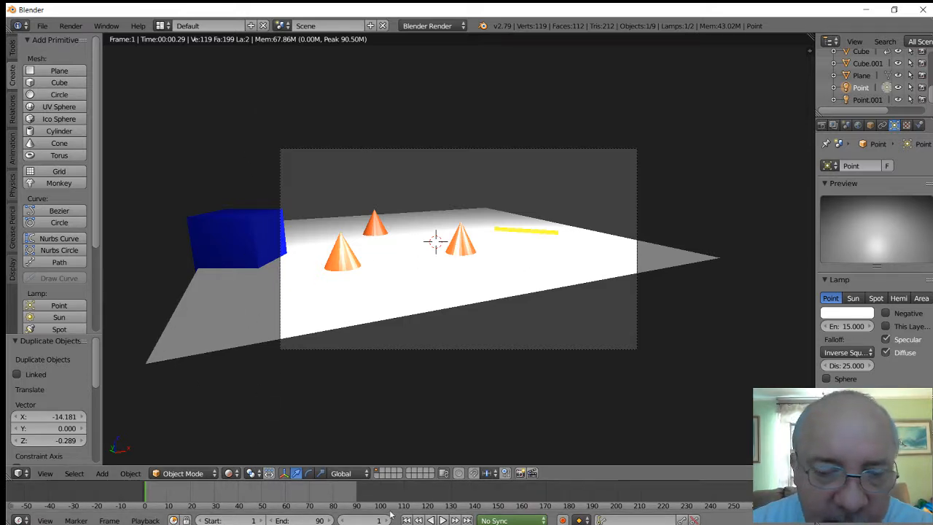
Step: Change the viewport shading to Material and play the animation through the camera
click(235, 474)
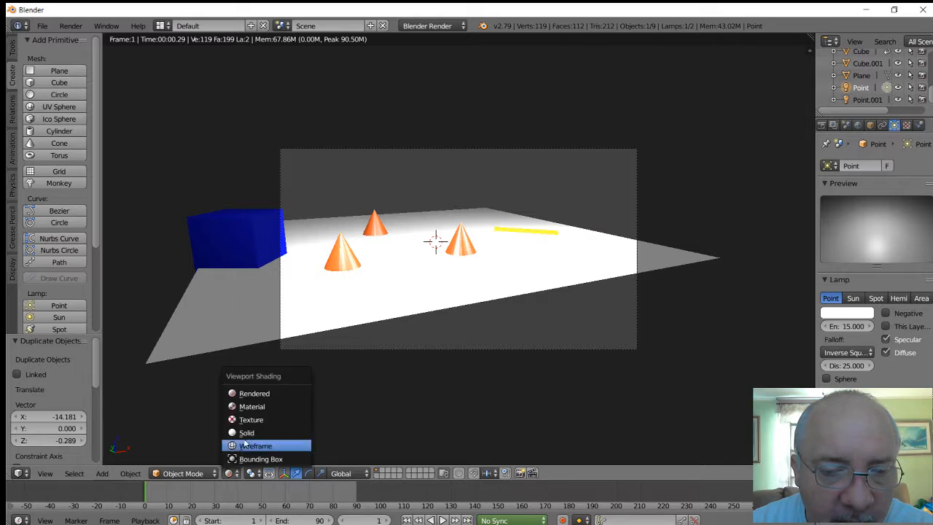
click(254, 407)
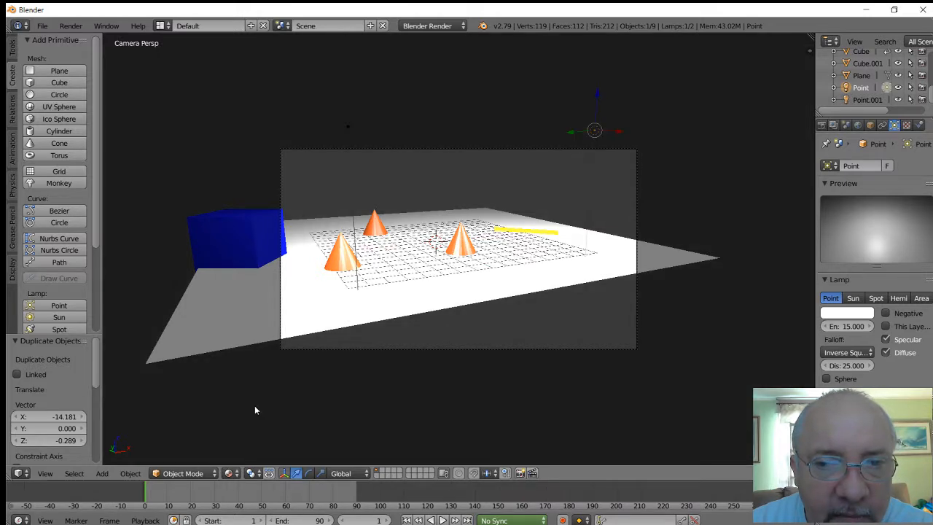
click(442, 520)
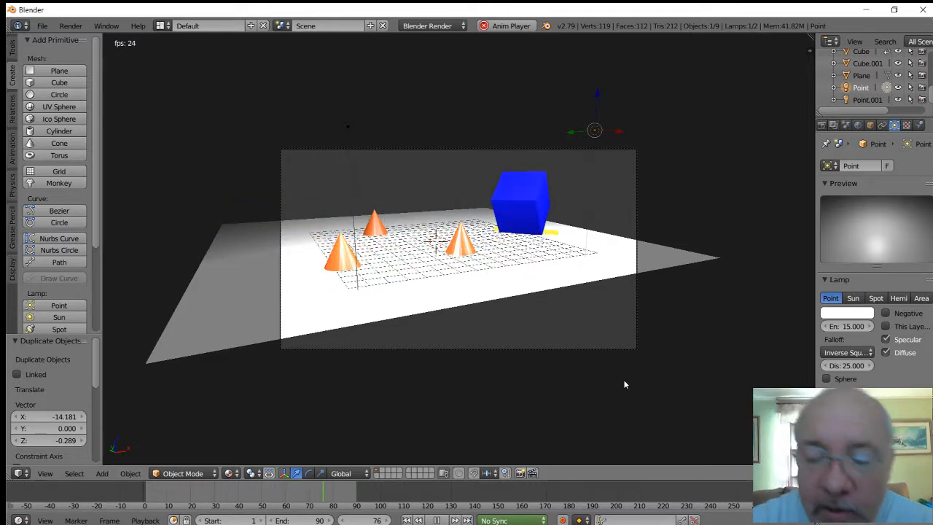
Step: Display the running animation in Solid shading and in Wireframe
click(237, 474)
click(270, 435)
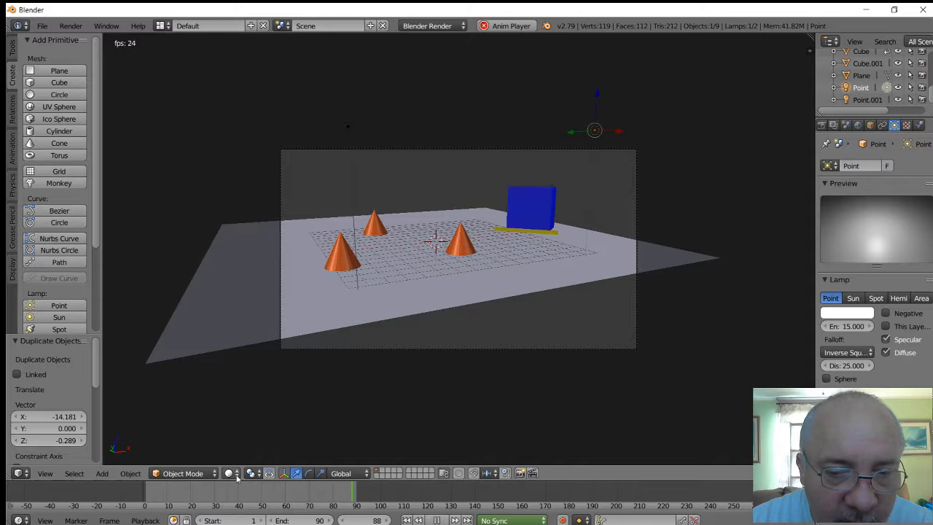
click(237, 474)
click(245, 445)
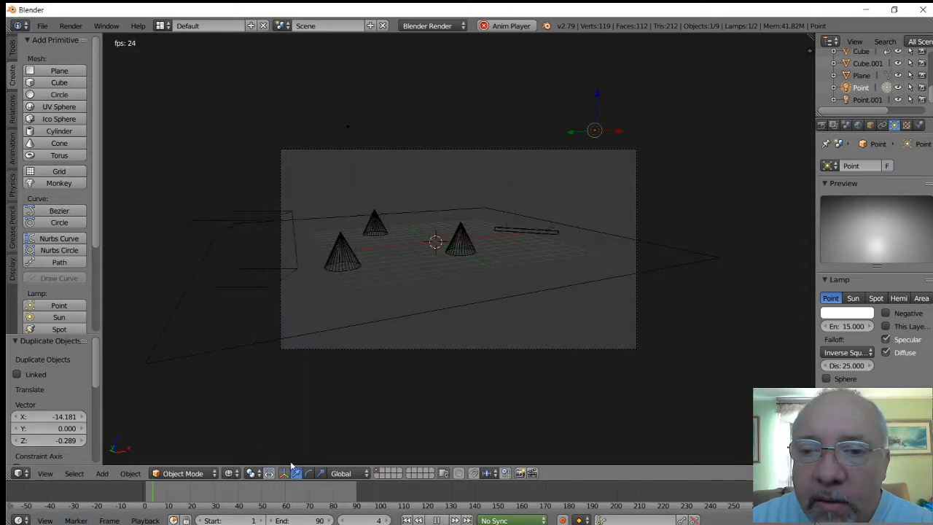
Step: Set the viewport shading back to Solid and stop the animation playback
click(232, 474)
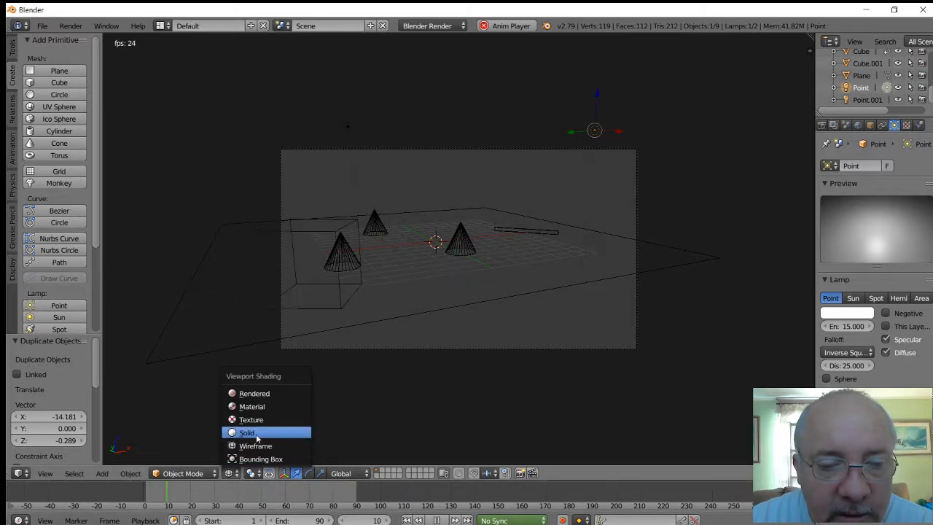
click(248, 433)
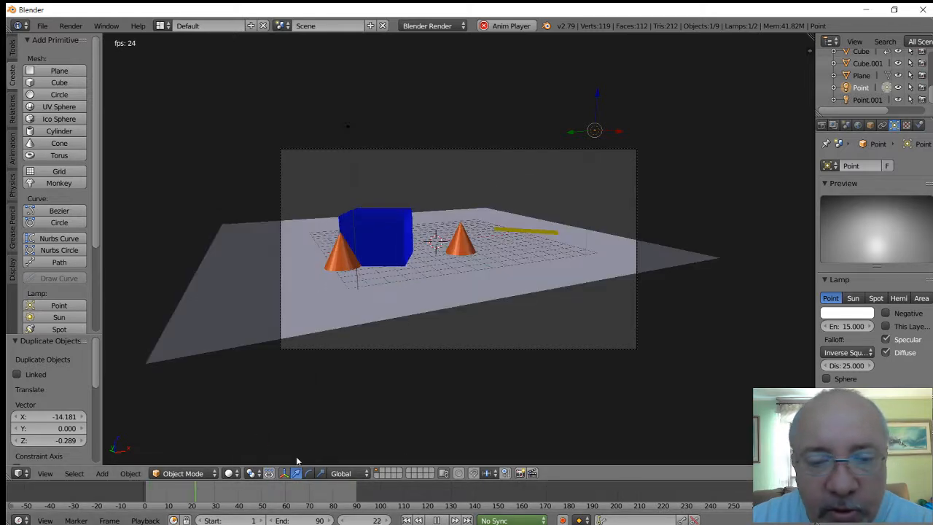
click(438, 521)
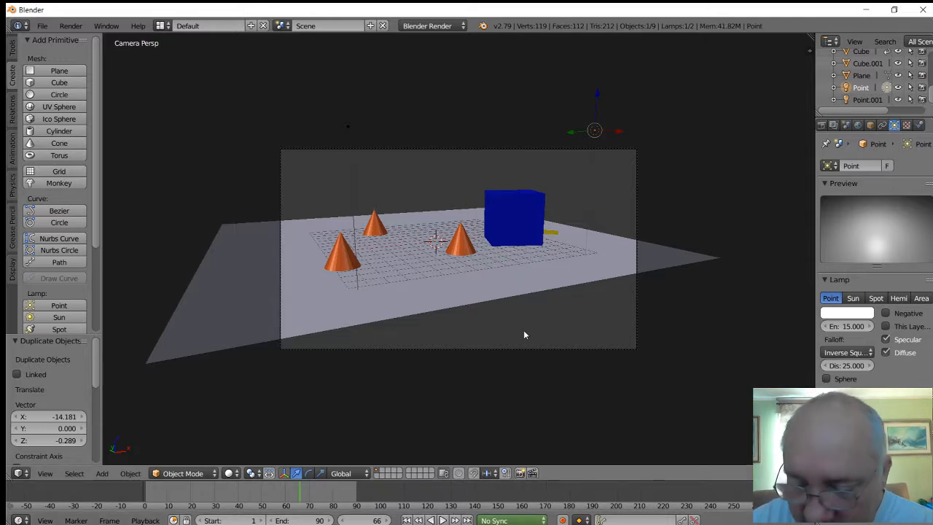
Step: Play the animation from an angled view outside the camera that shows the whole plane, and stop it
key(KP_1)
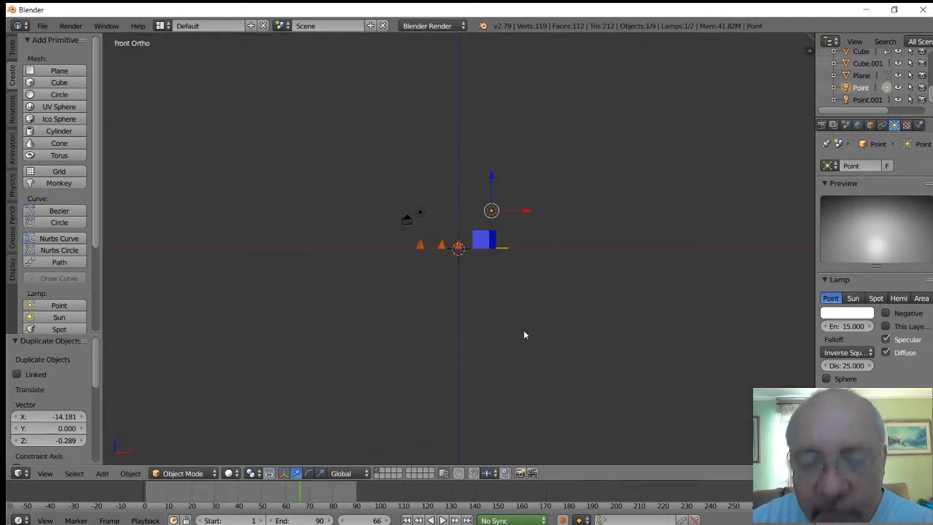
key(KP_7)
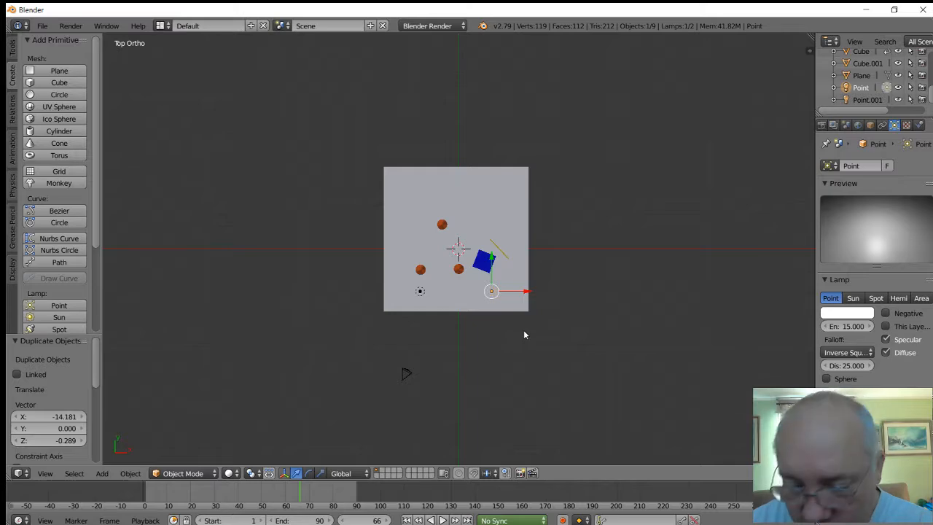
middle_drag(598, 311, 600, 322)
scroll(601, 322, up, 8)
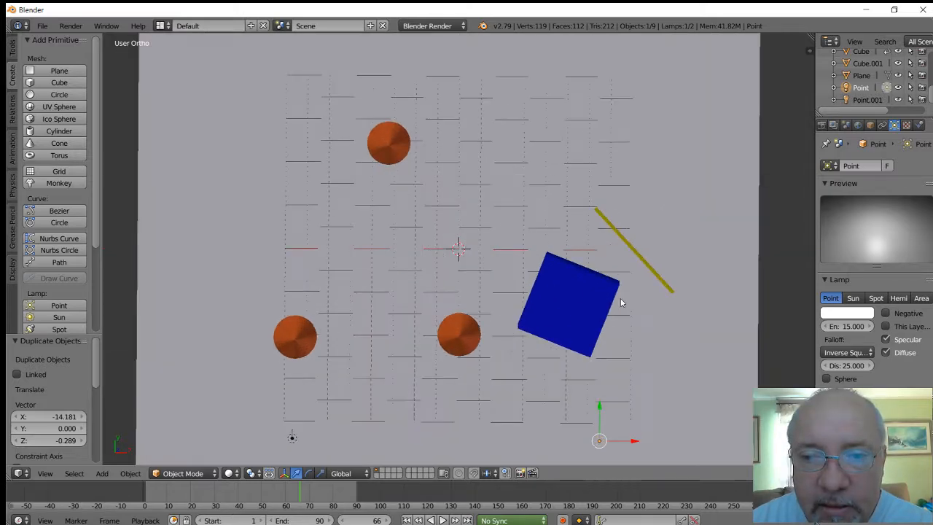
middle_drag(729, 239, 643, 195)
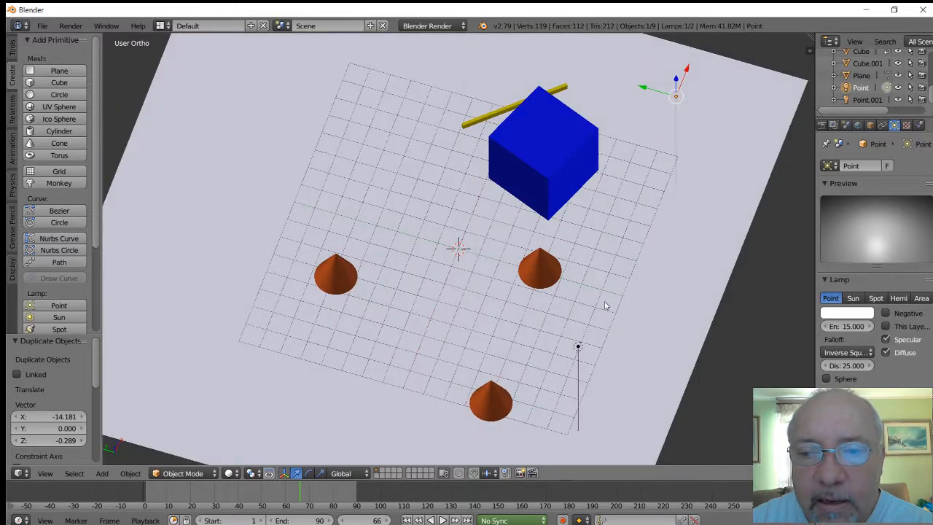
middle_drag(604, 306, 513, 246)
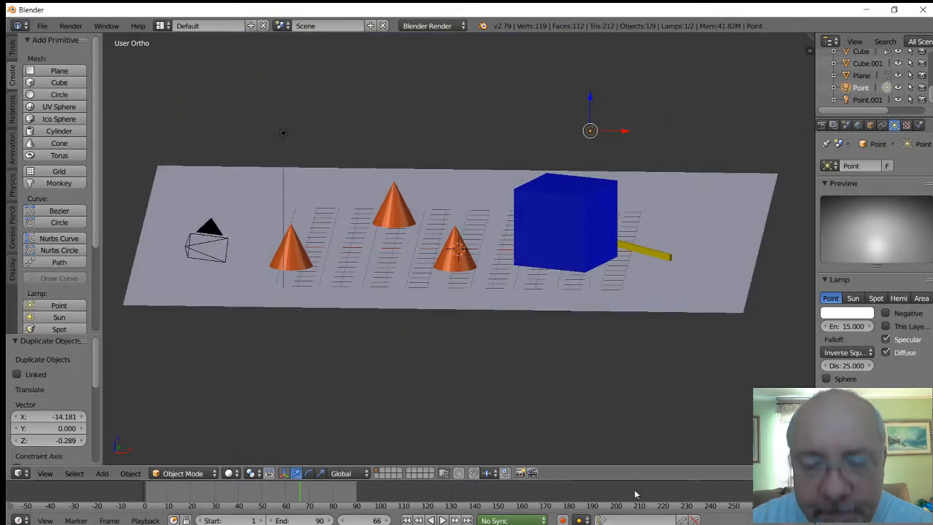
click(442, 519)
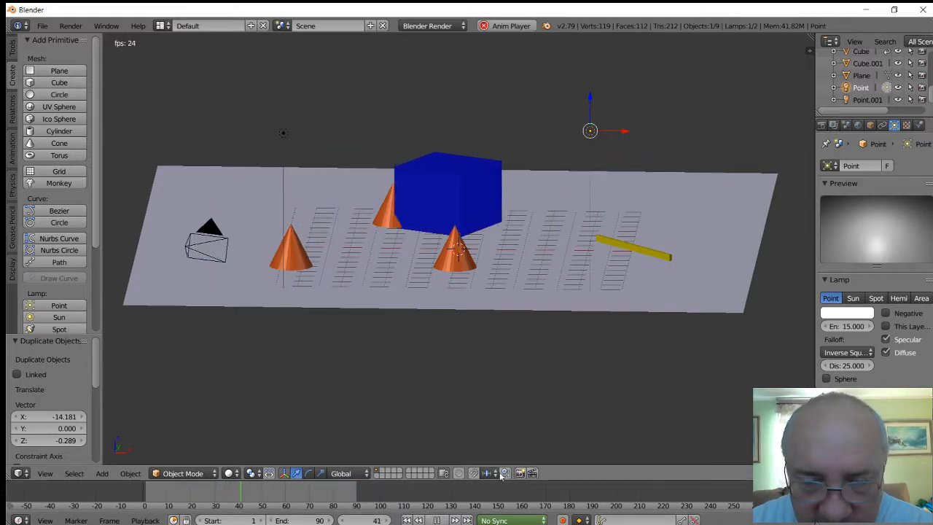
key(alt+a)
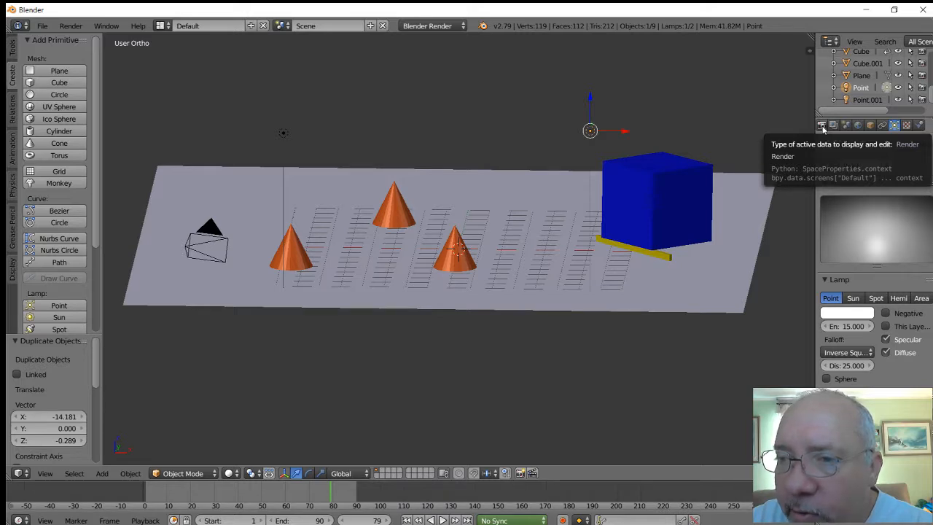
Step: Display the scene's render settings and set the current frame to 40
click(822, 126)
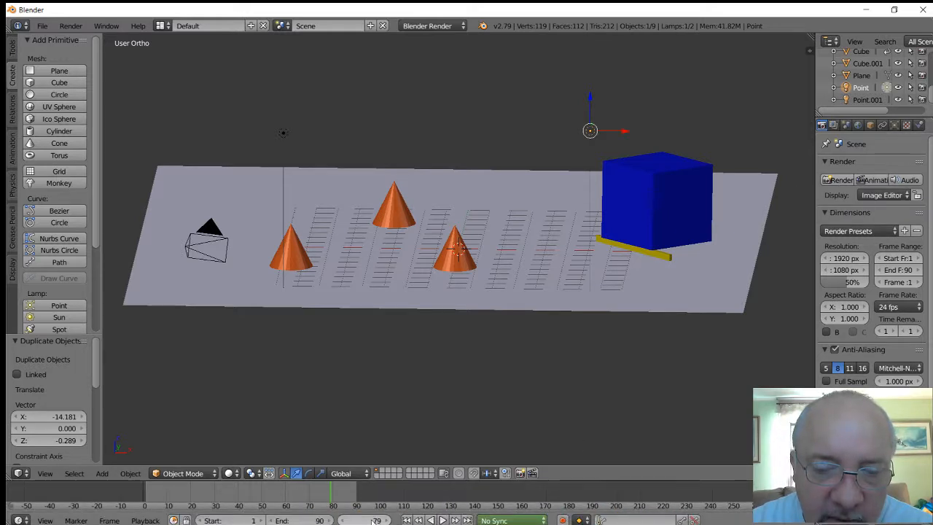
click(373, 521)
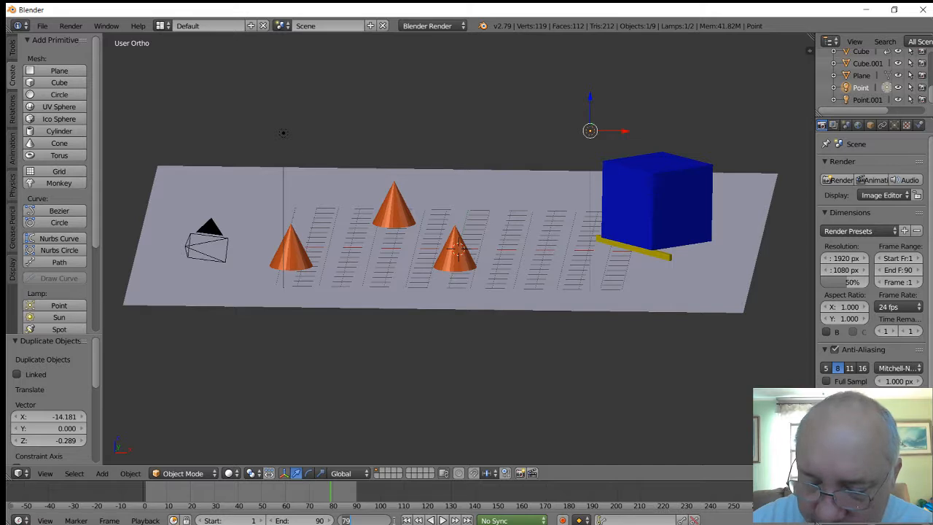
text(40)
key(Return)
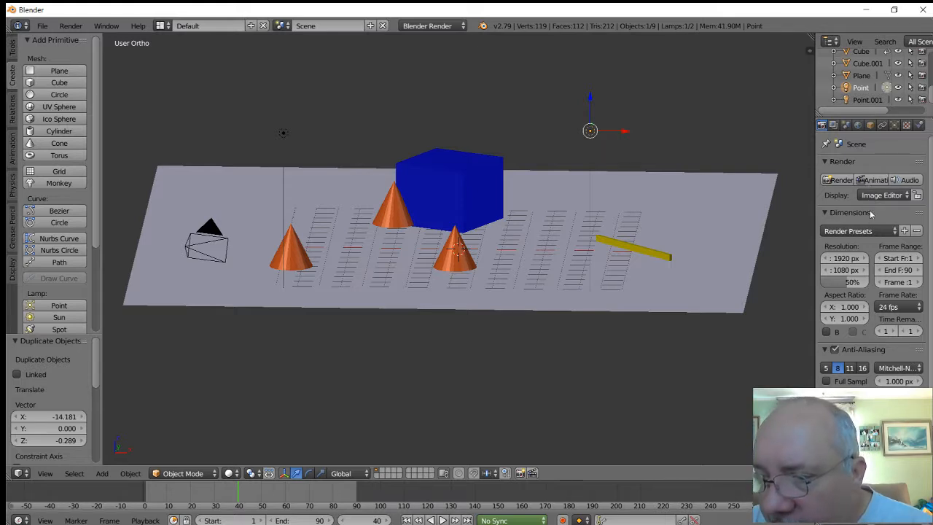
Step: Switch the render engine to Cycles Render and open the output file format choices
scroll(852, 379, down, 3)
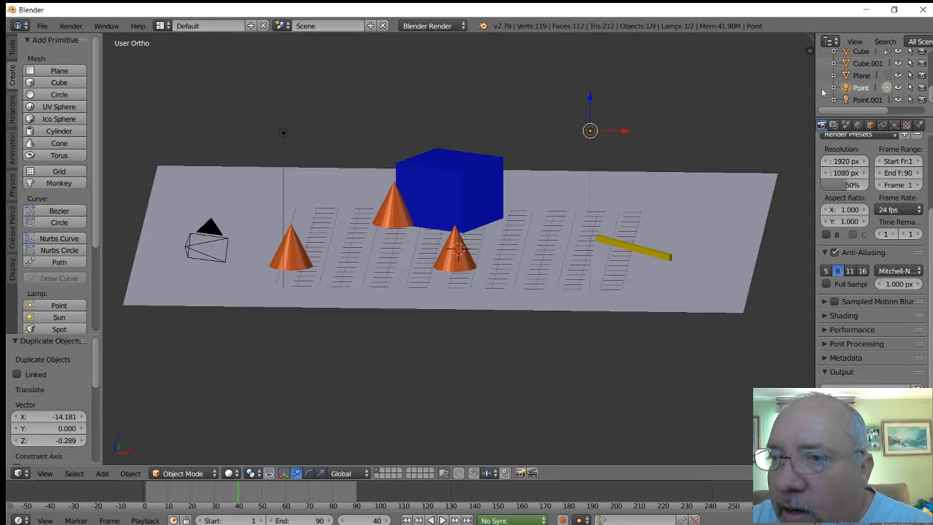
scroll(843, 192, up, 3)
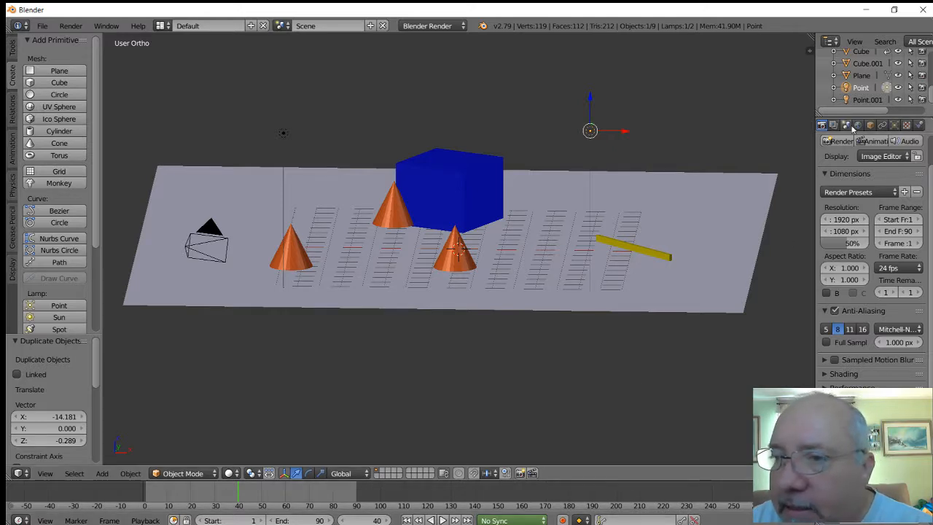
scroll(866, 362, down, 2)
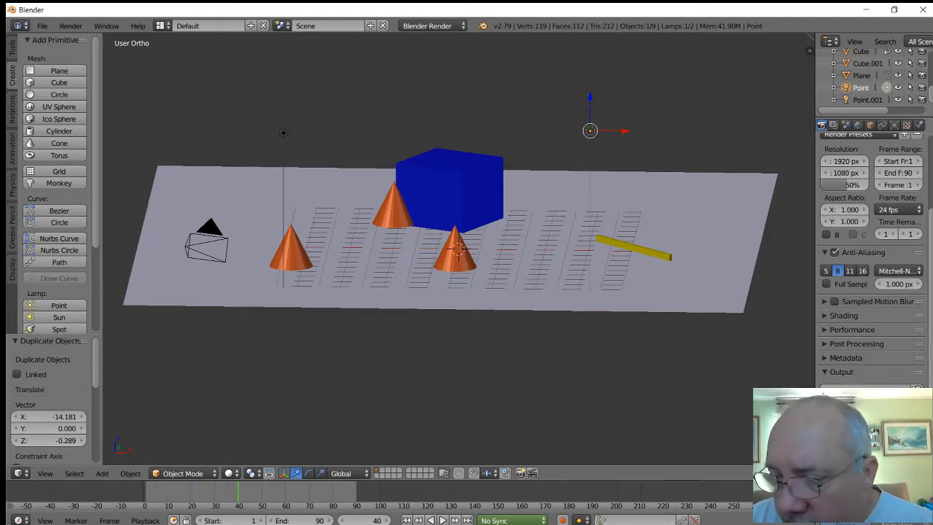
click(464, 29)
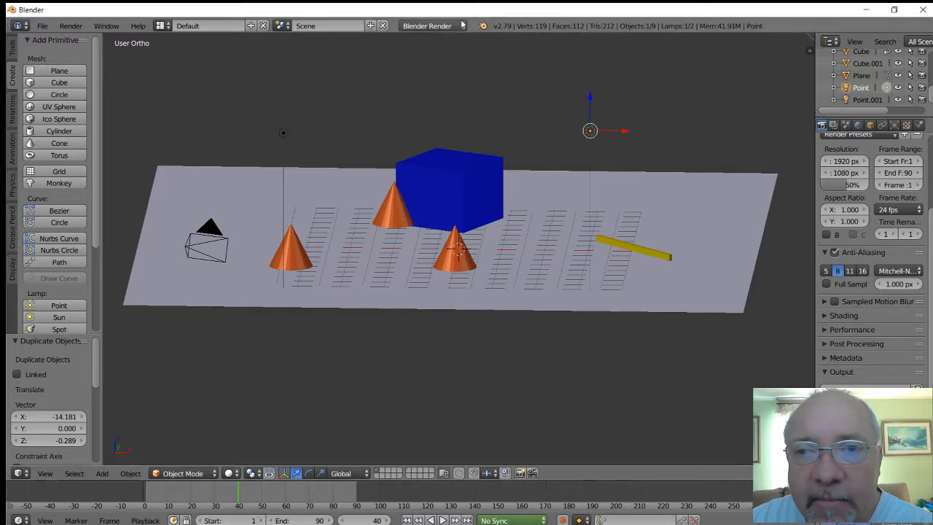
click(462, 28)
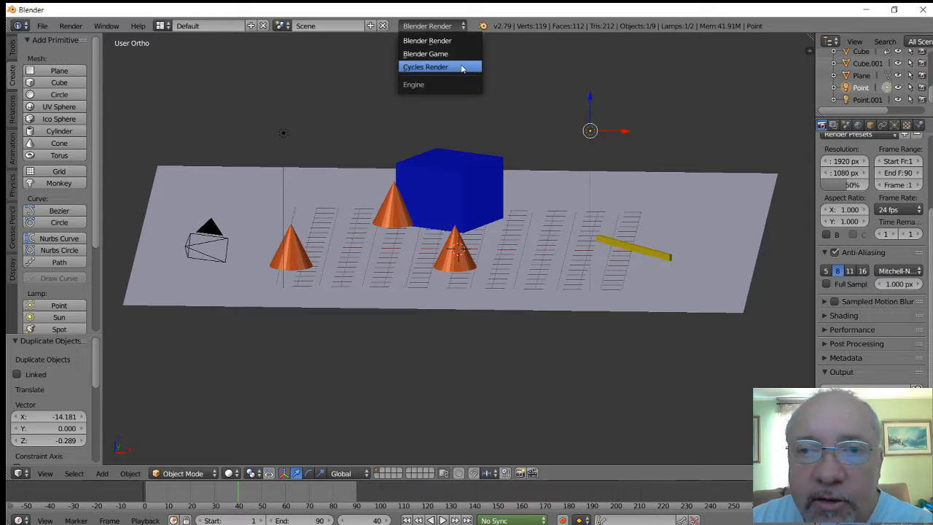
click(462, 67)
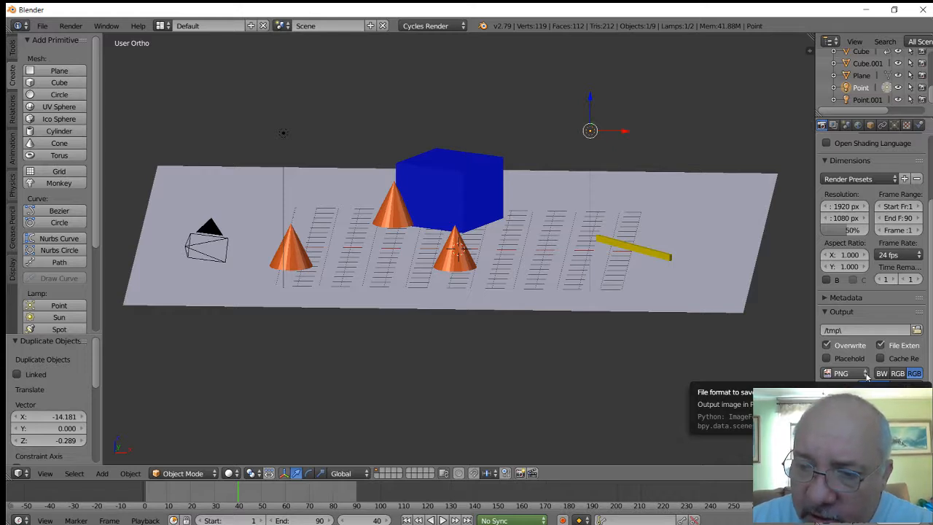
click(845, 373)
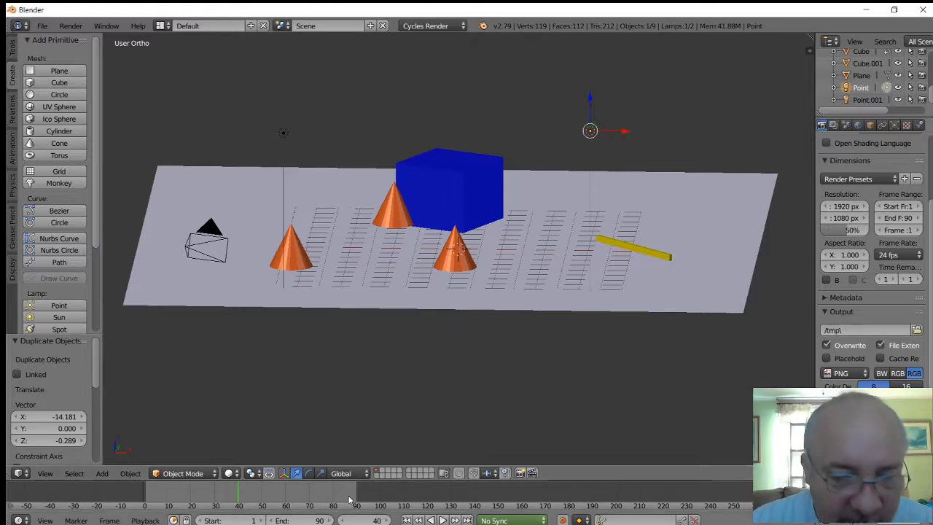
Step: Switch to Streamlabs OBS and activate the Full Screen with Overlay scene
mouse_move(514, 524)
click(681, 515)
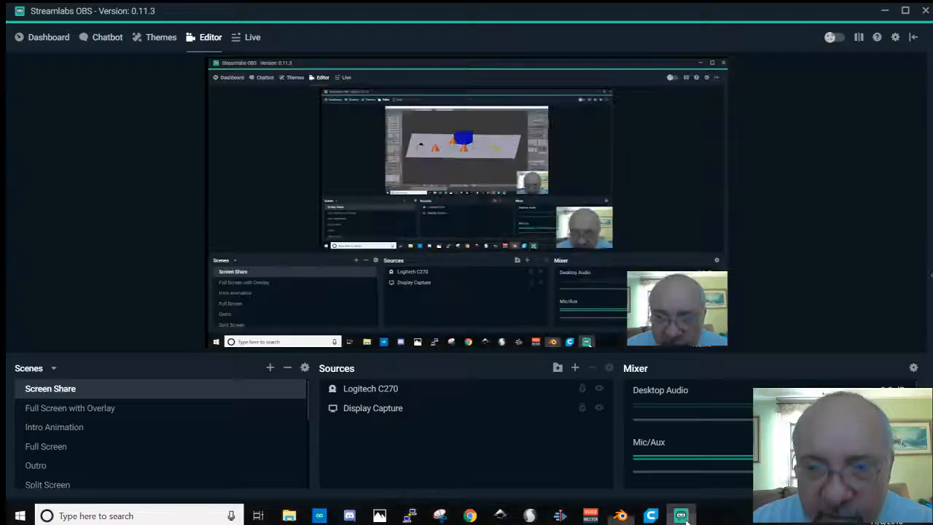
click(66, 409)
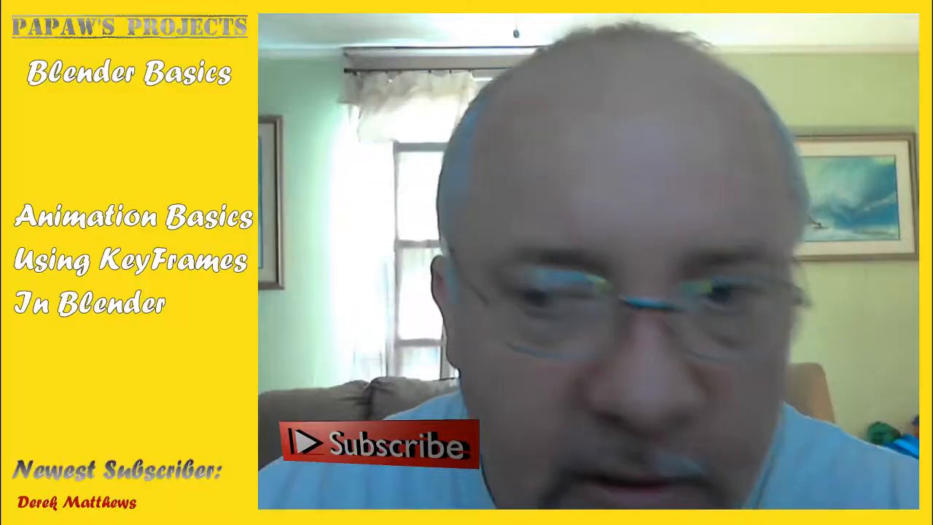